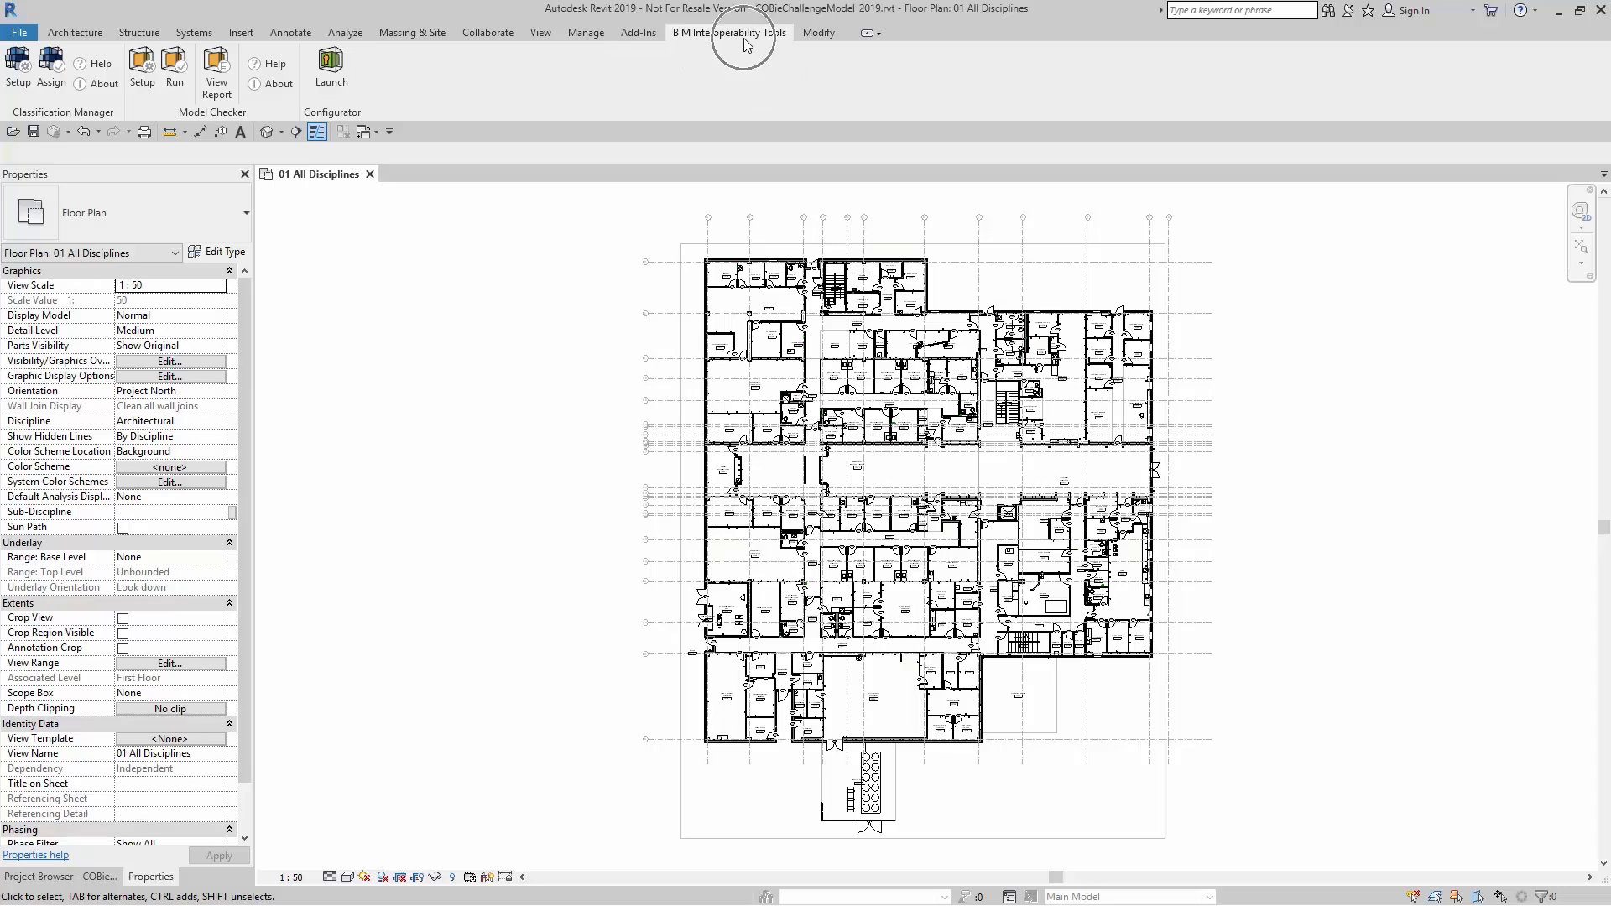
Look over the Model Checker checkset setup, then close it without changes
click(240, 117)
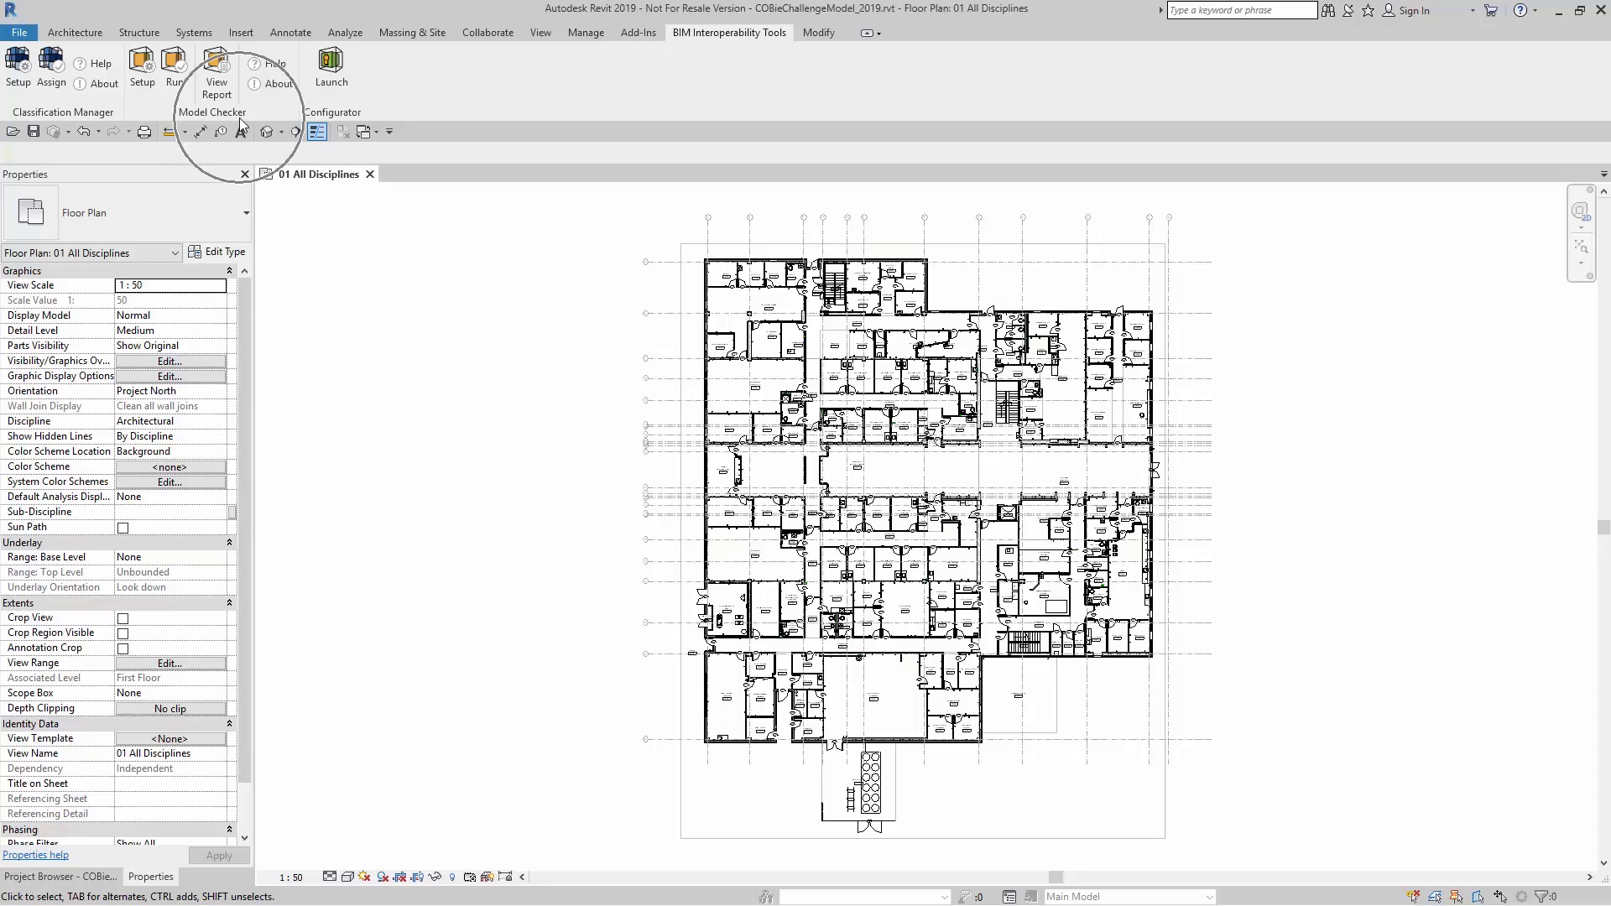
click(186, 89)
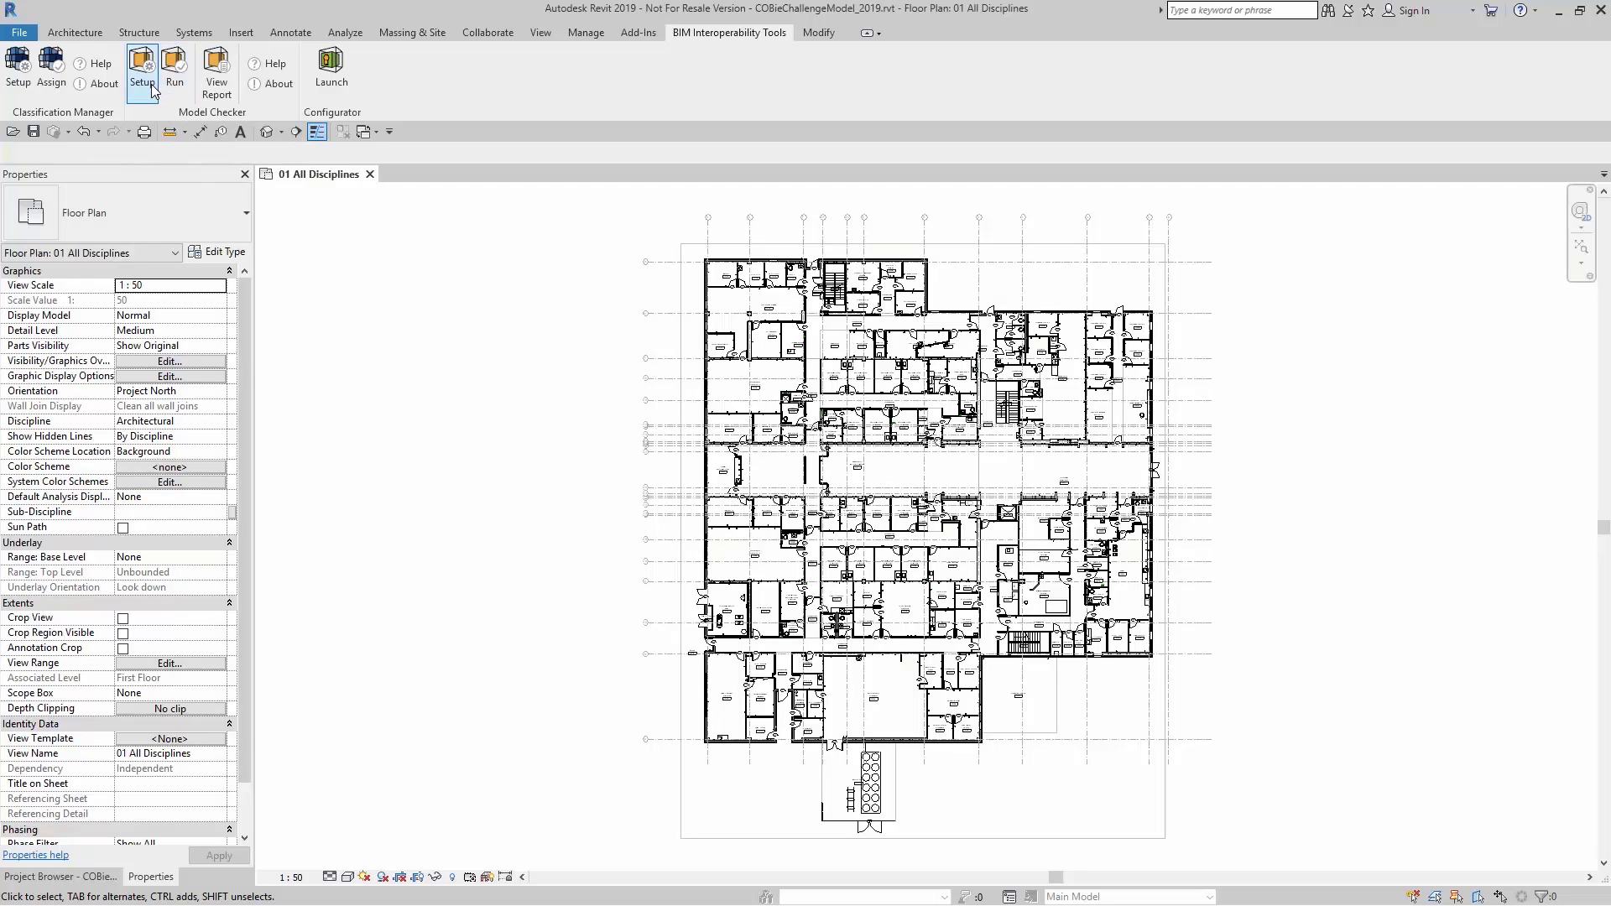
click(151, 84)
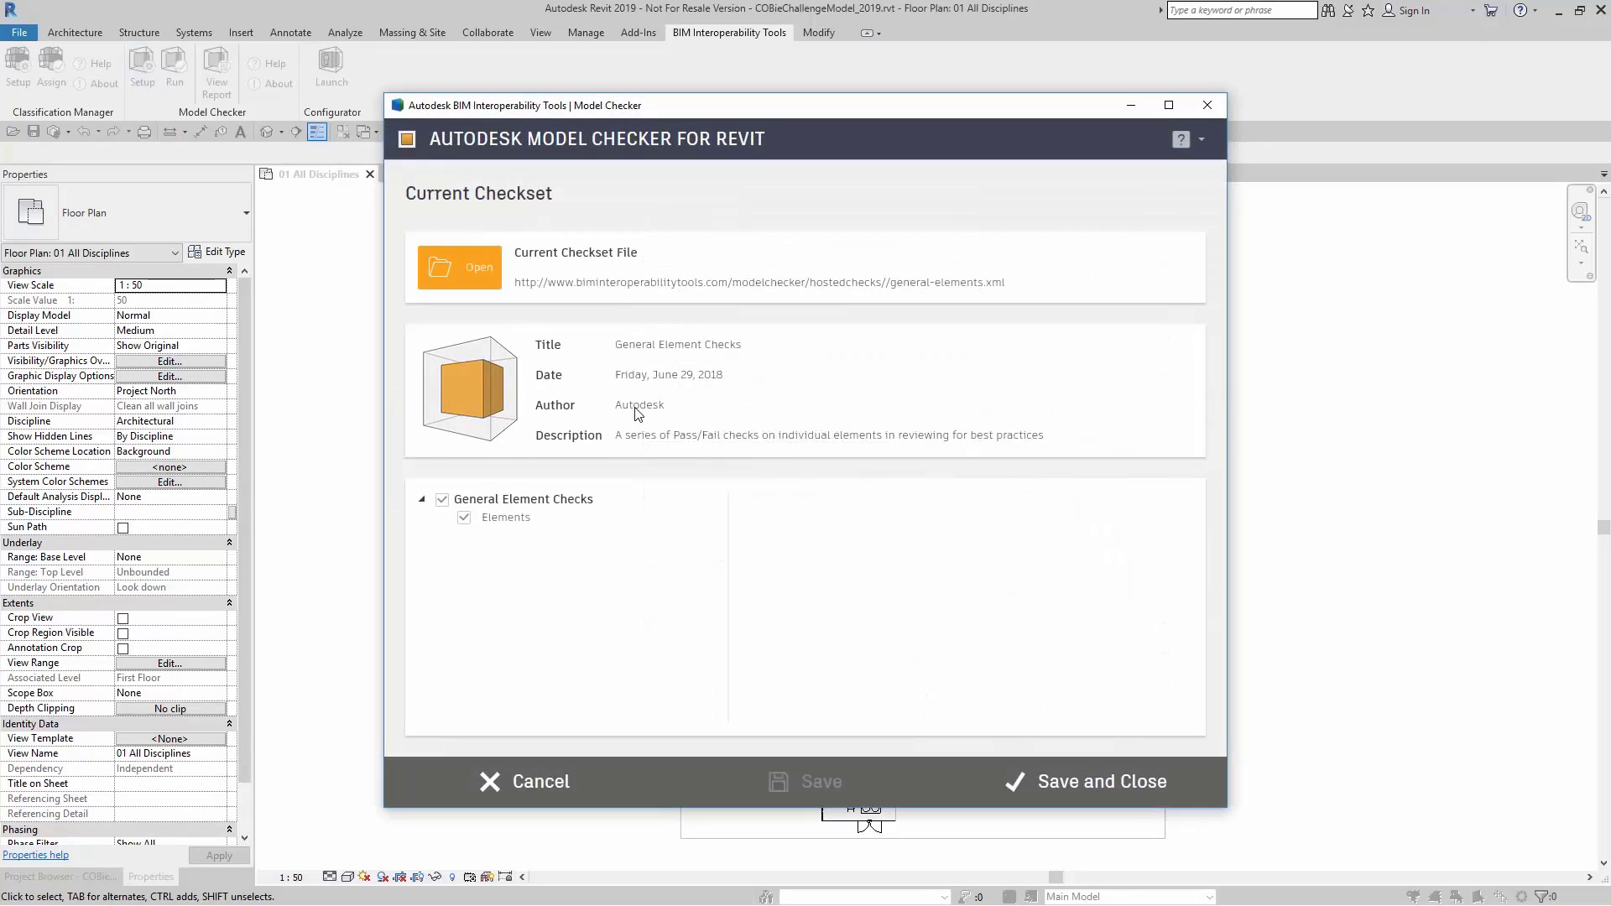
click(636, 408)
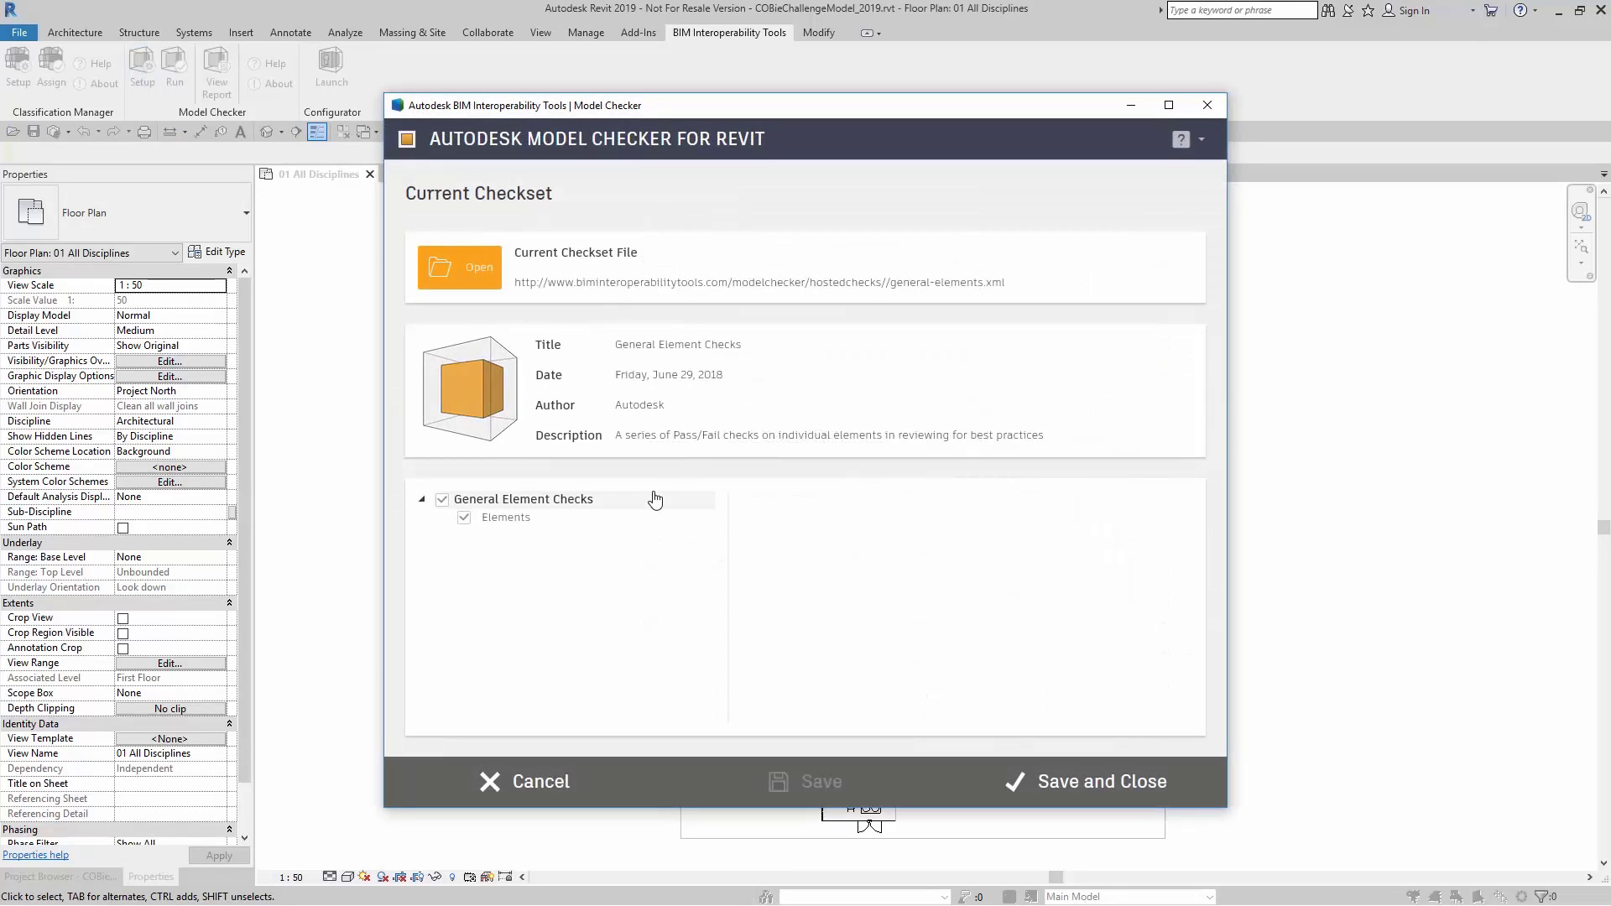
click(1199, 108)
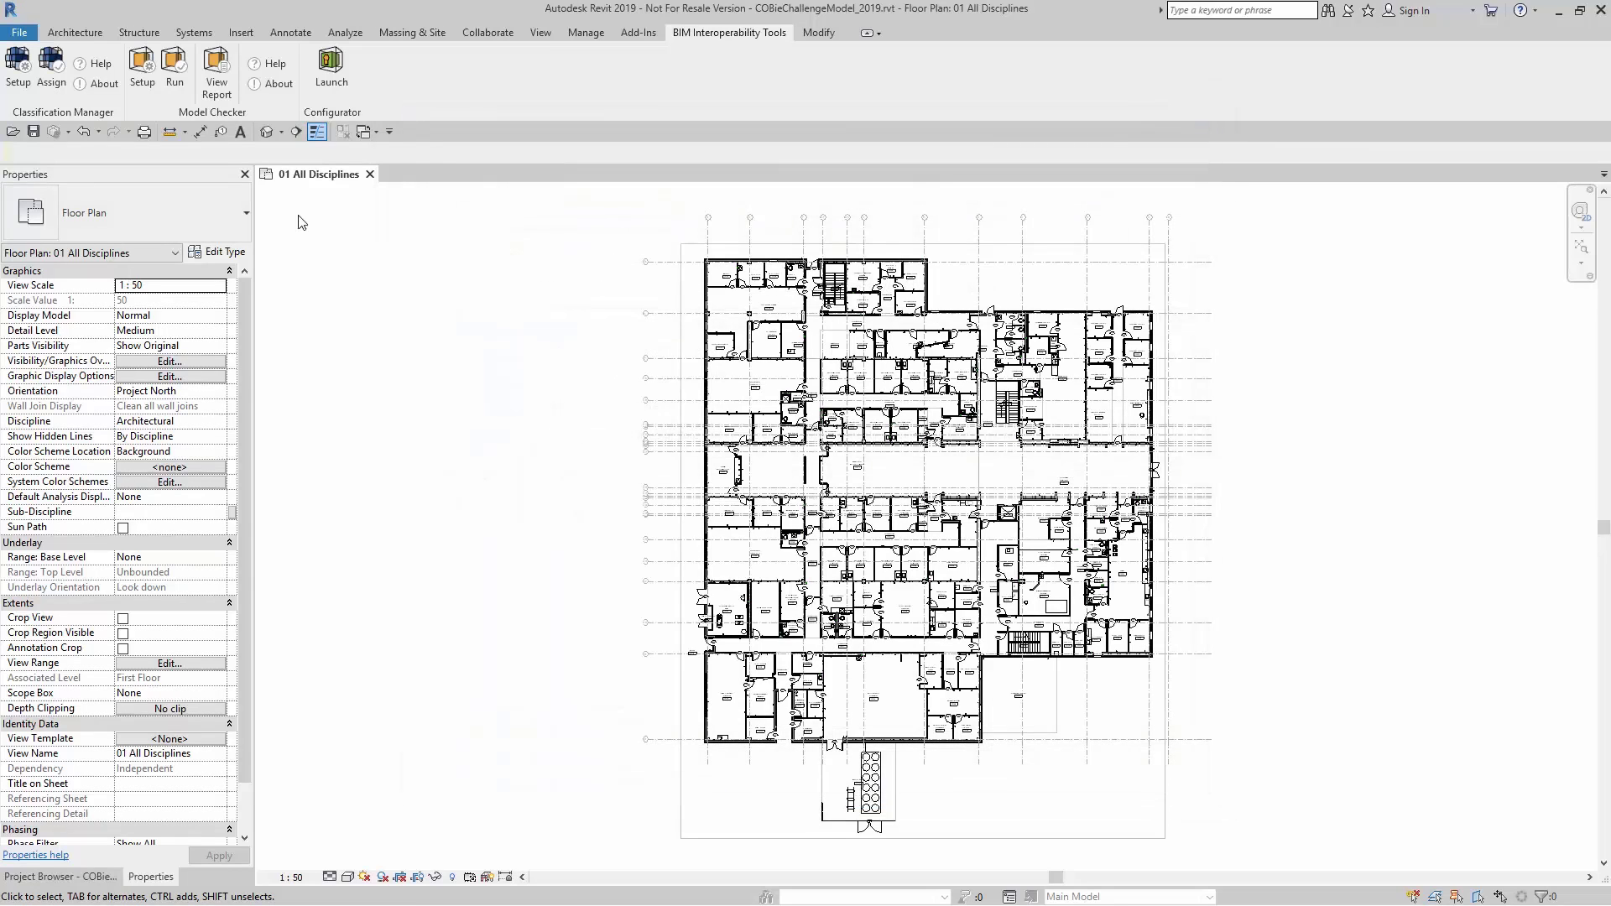
Open the Model Checker run window and review the Add/Remove Models and link buttons for COBieChallengeModel_2019.rvt
click(175, 93)
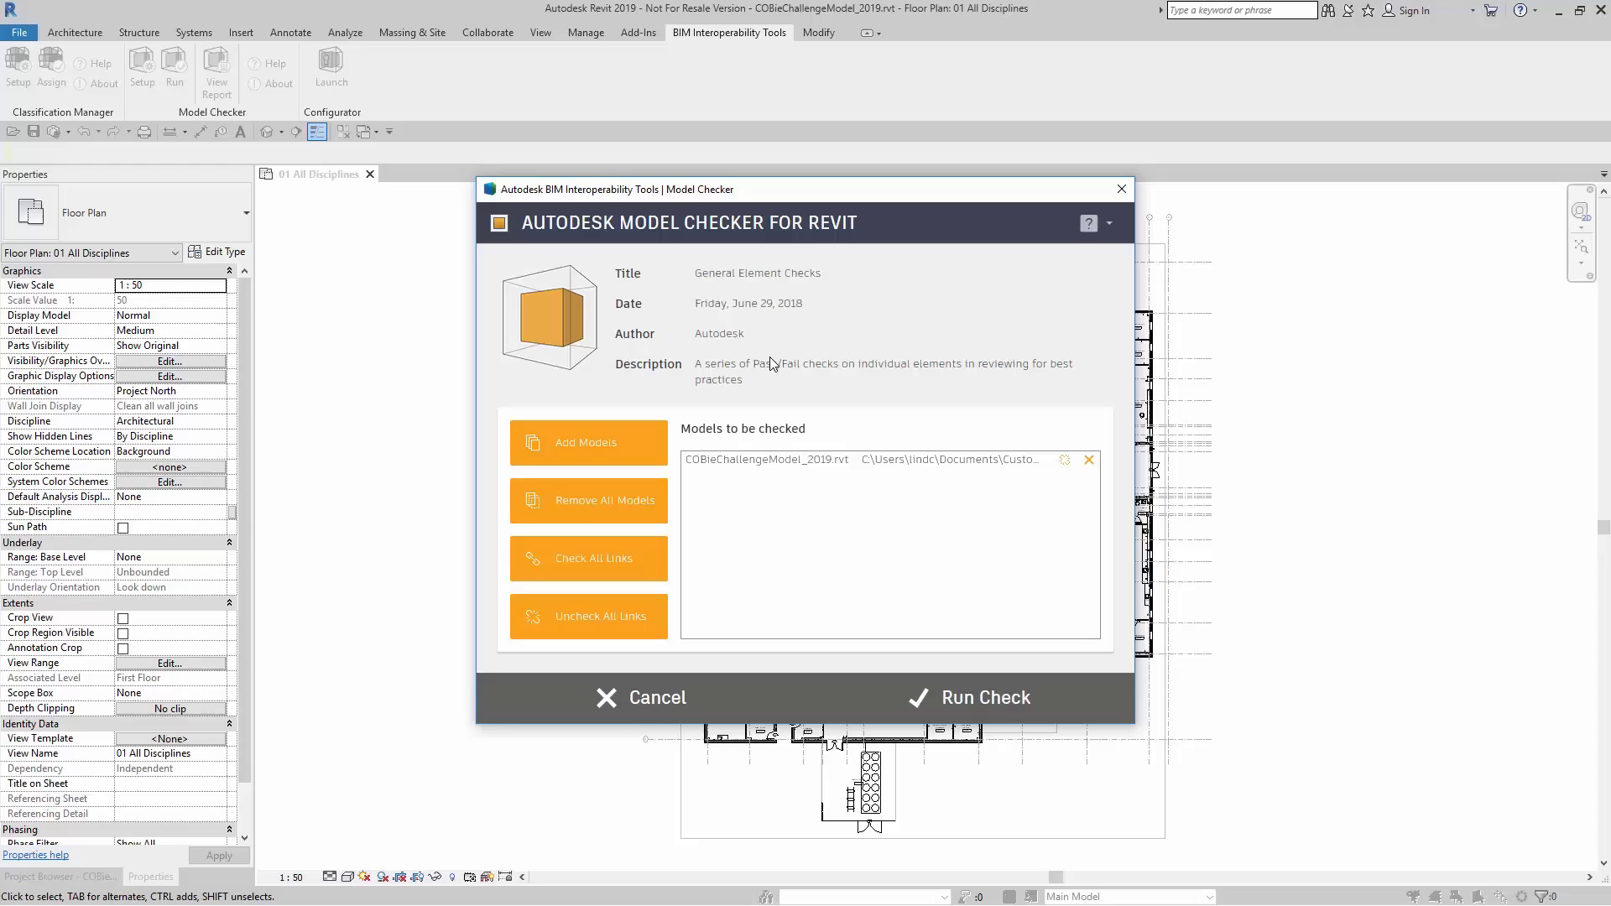
click(613, 461)
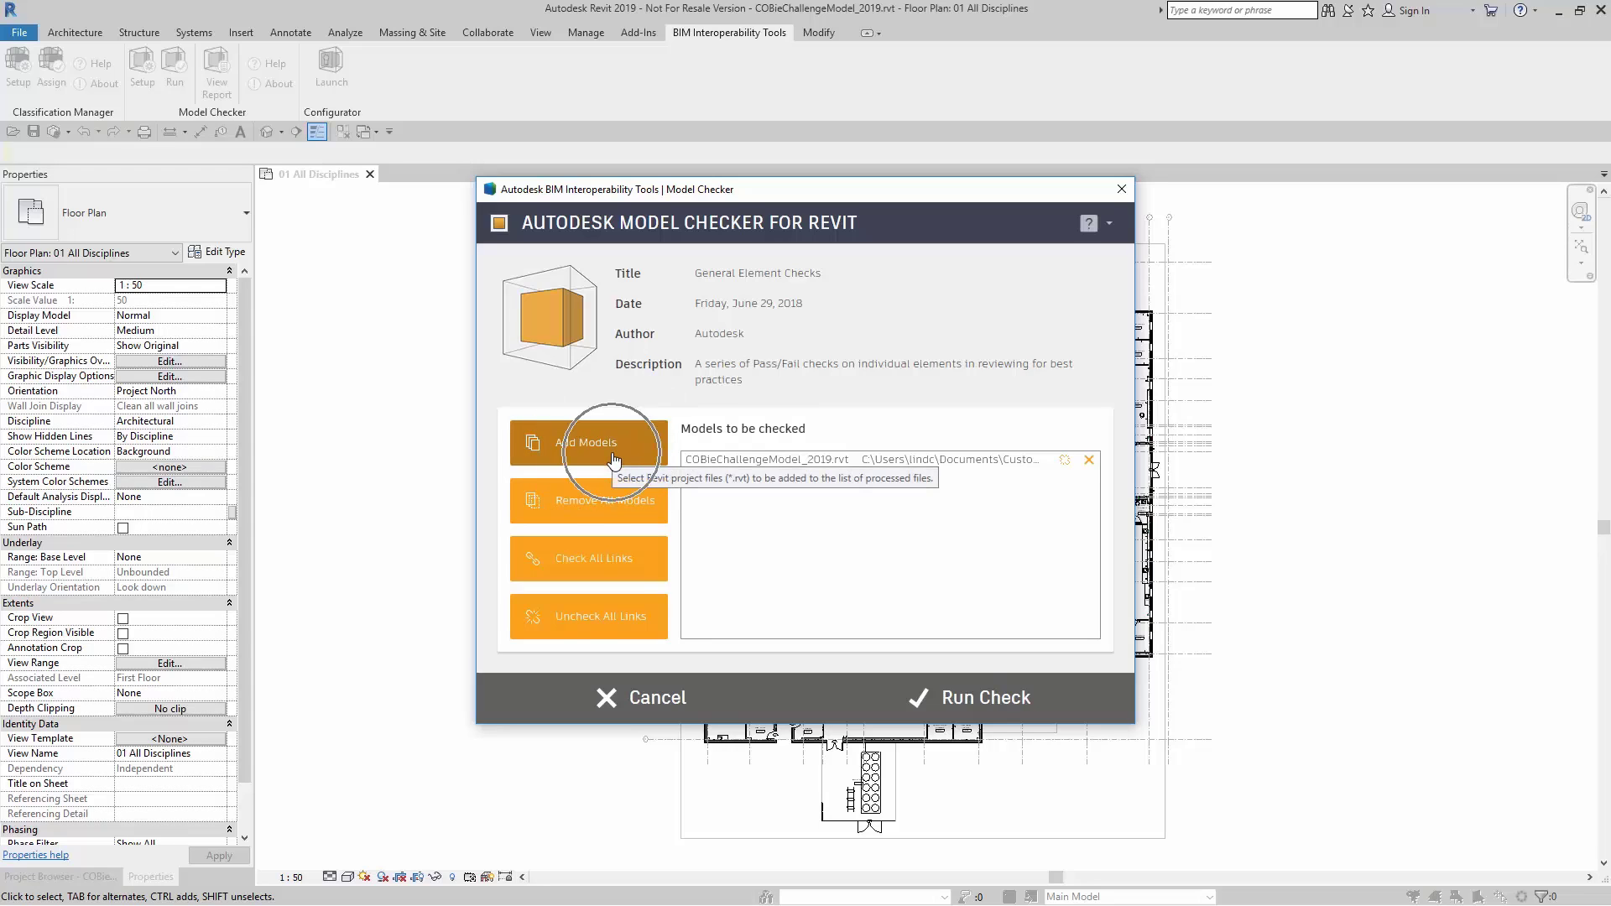
click(620, 516)
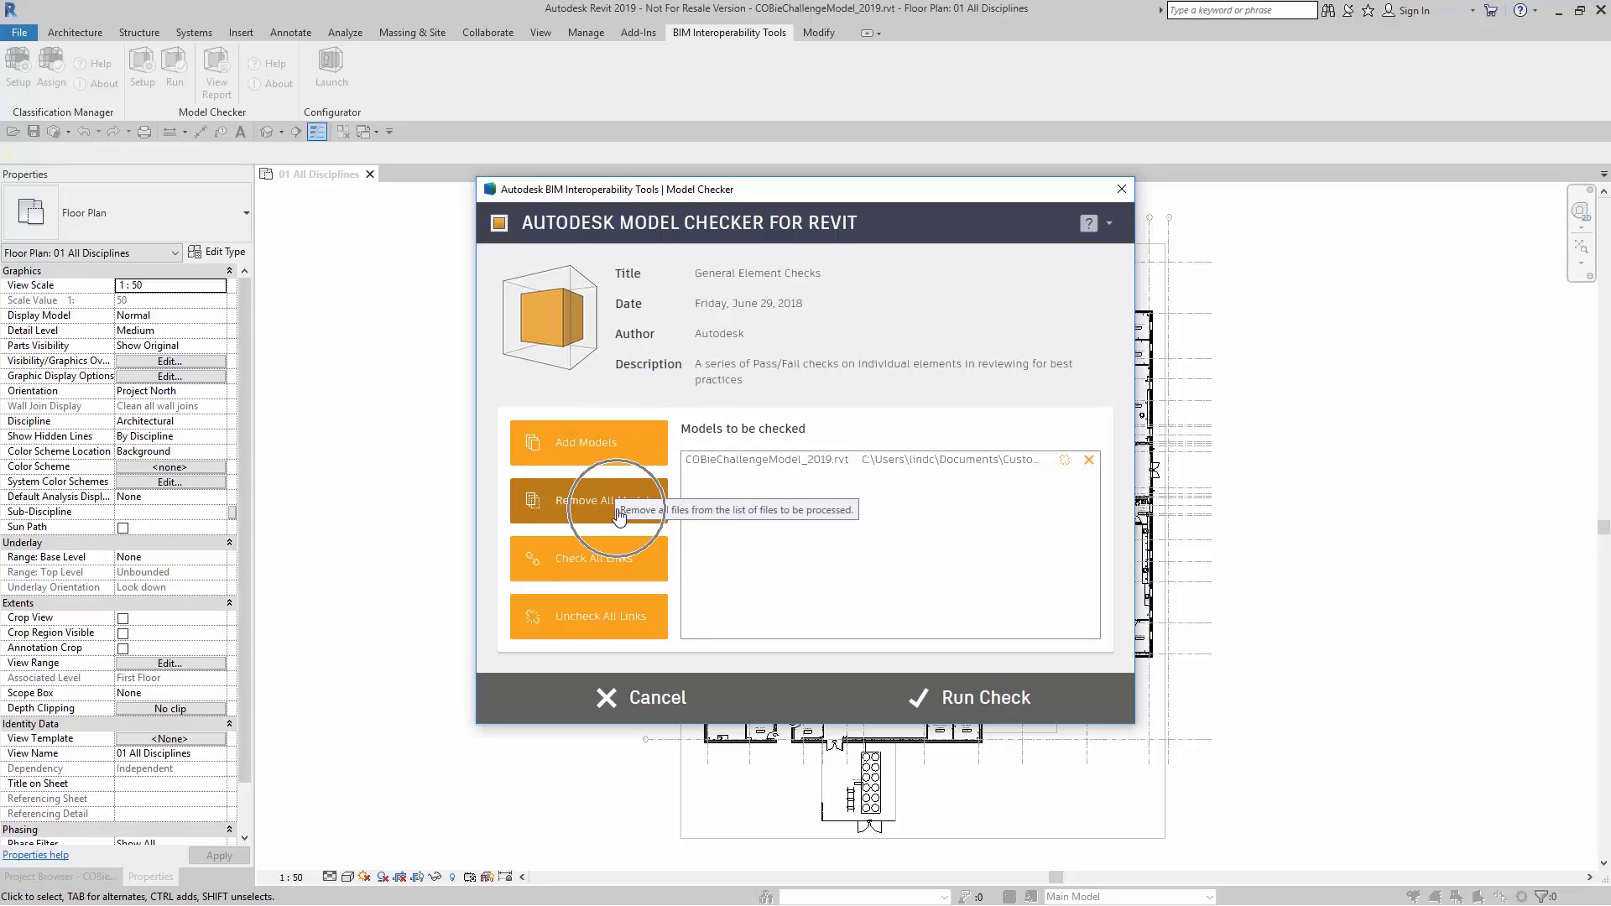
click(619, 574)
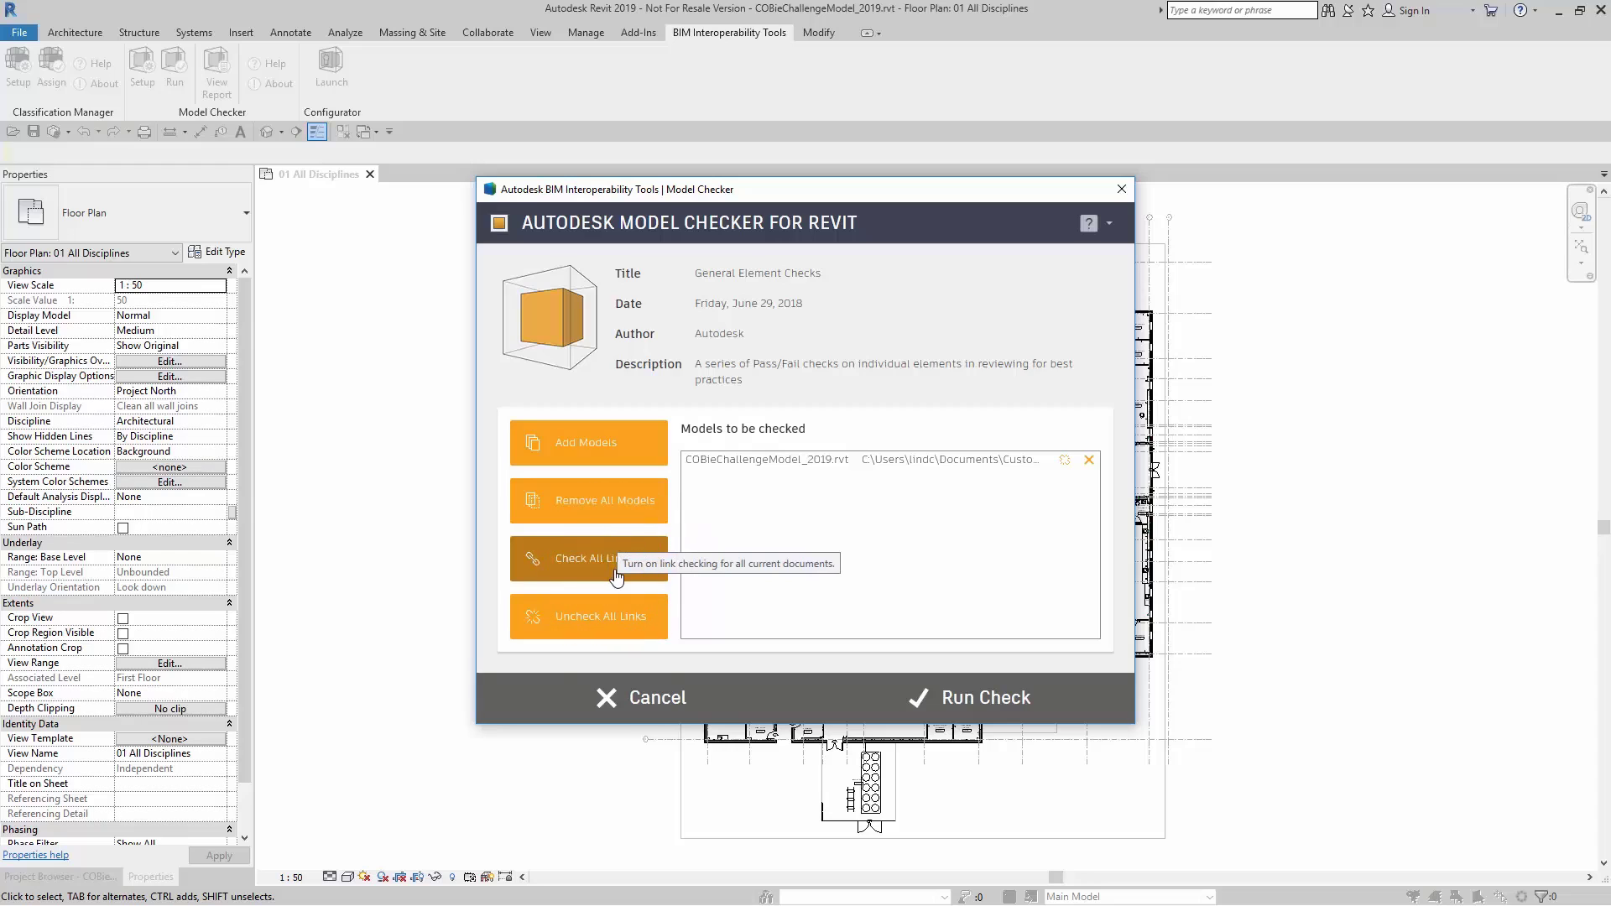
click(619, 622)
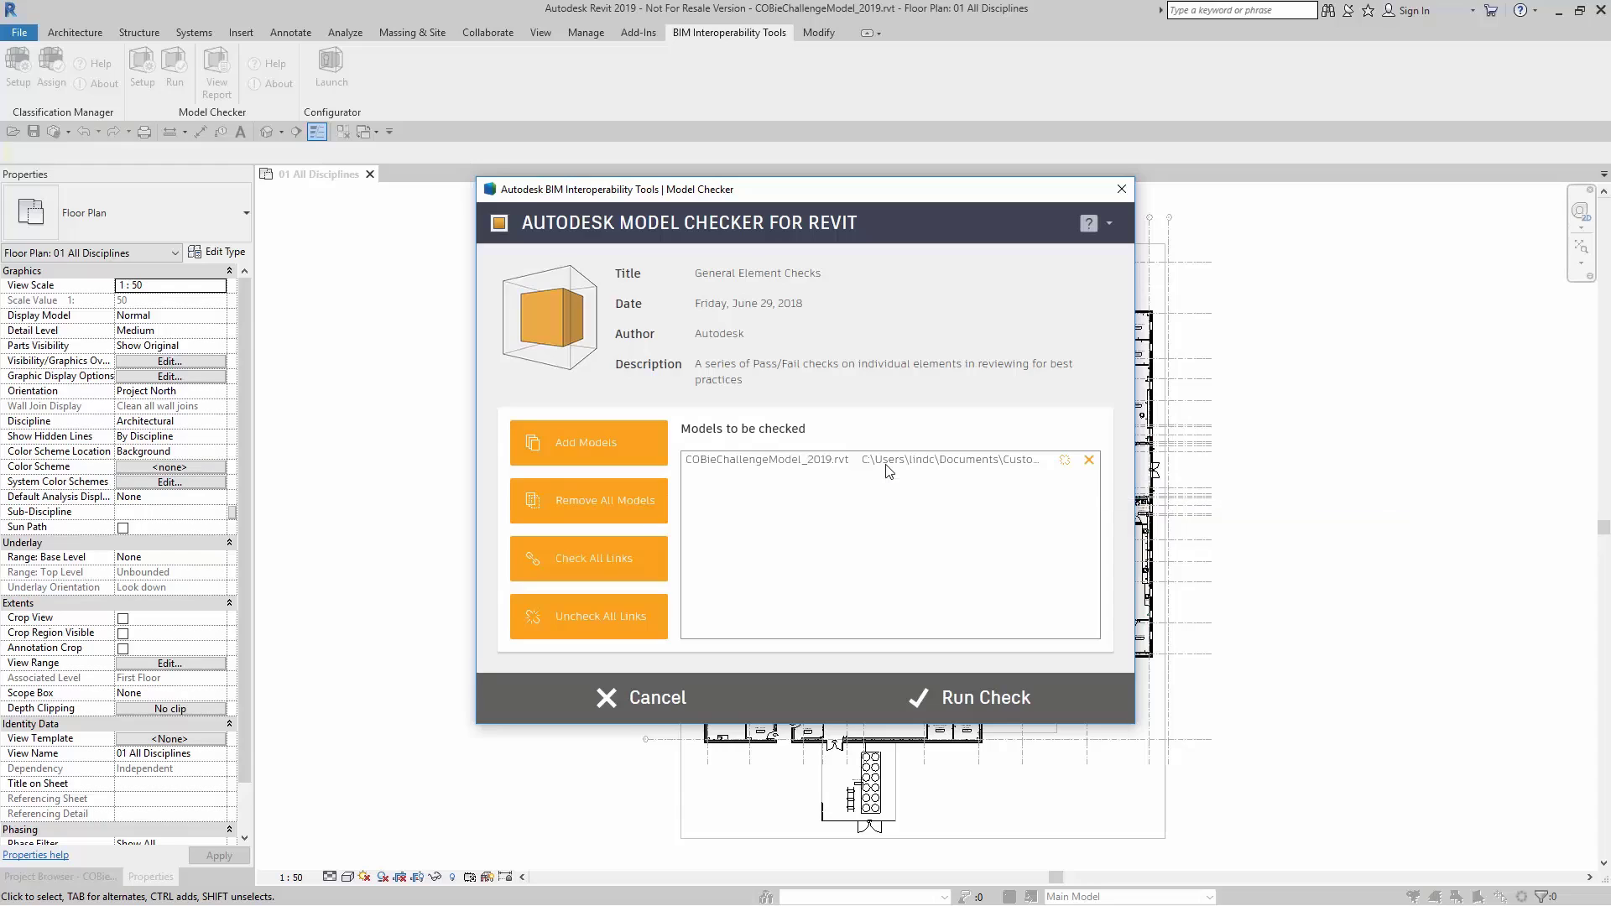
click(636, 444)
click(1090, 225)
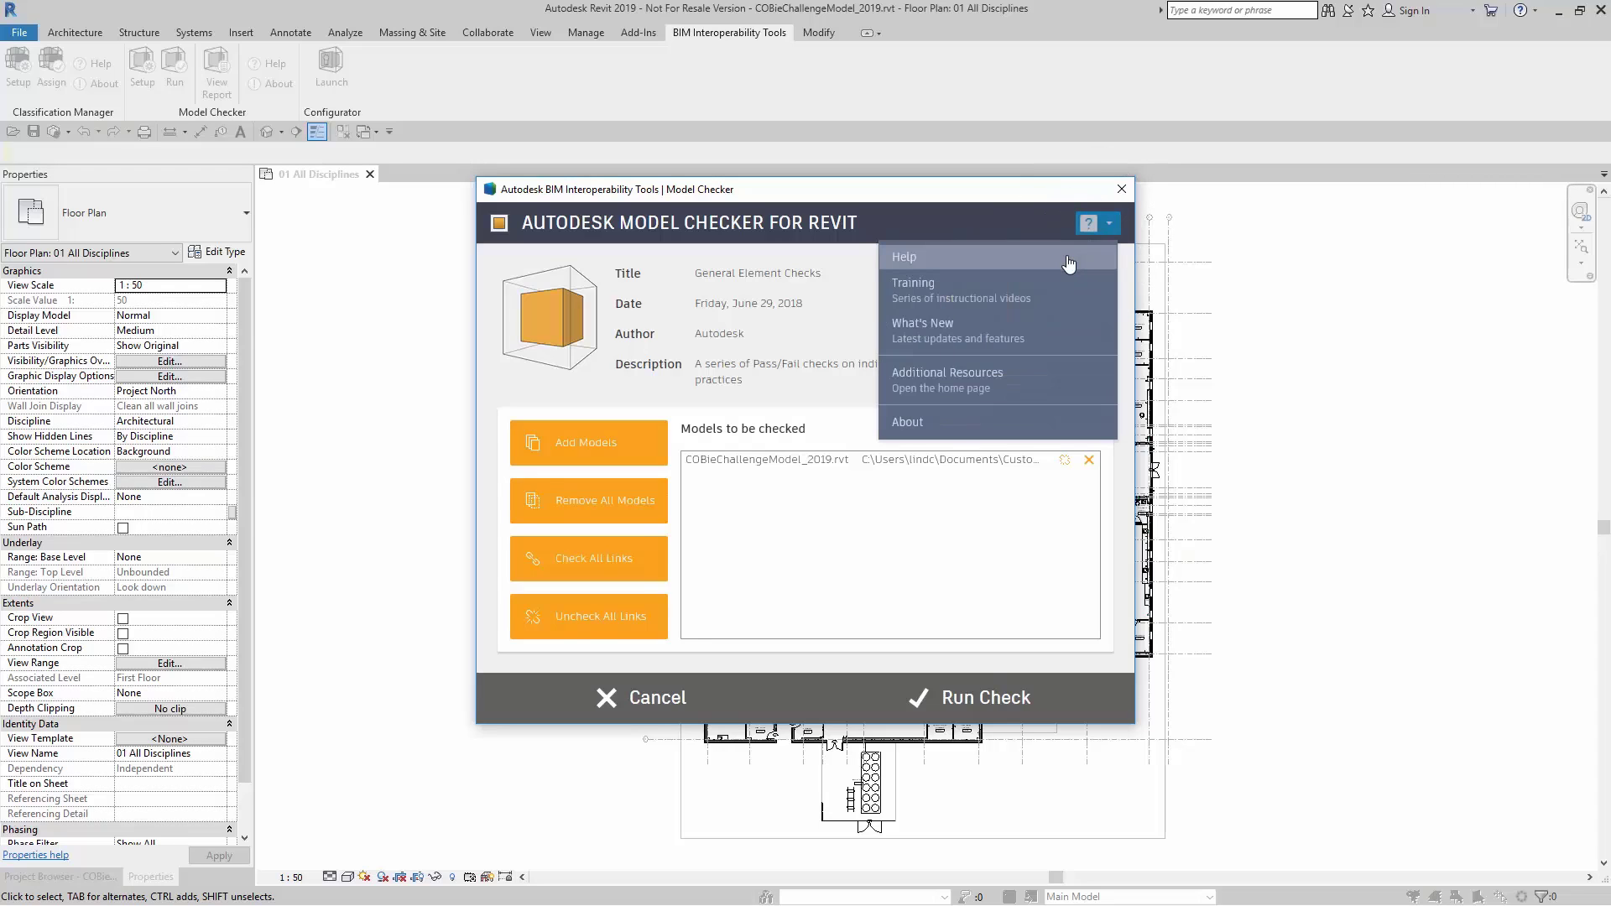
click(1068, 262)
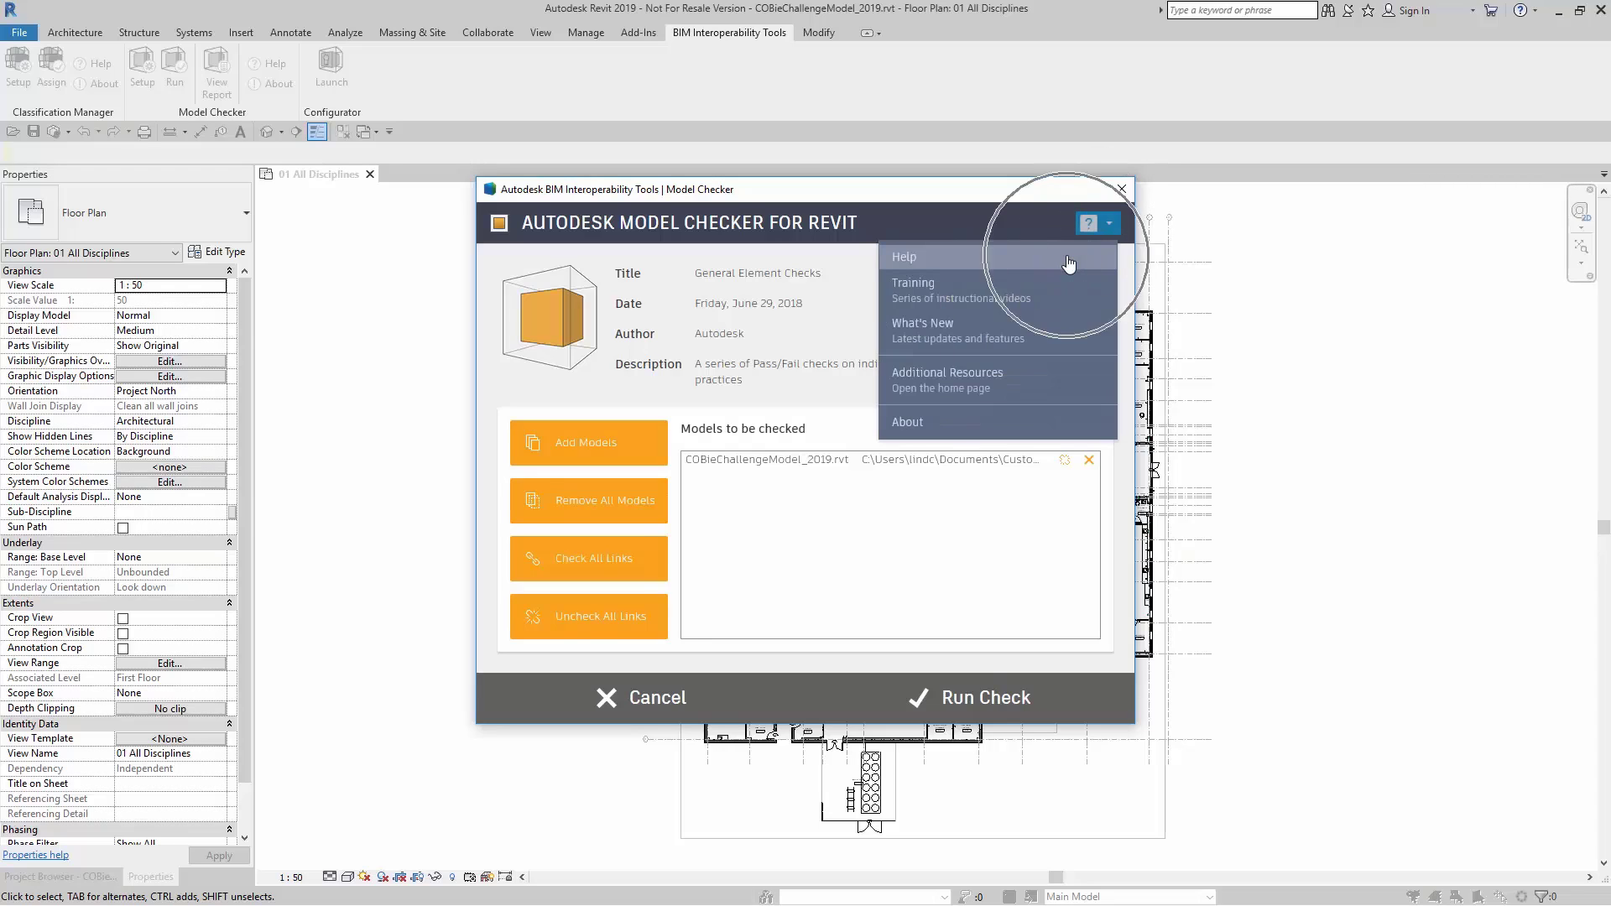
click(1033, 295)
click(1024, 339)
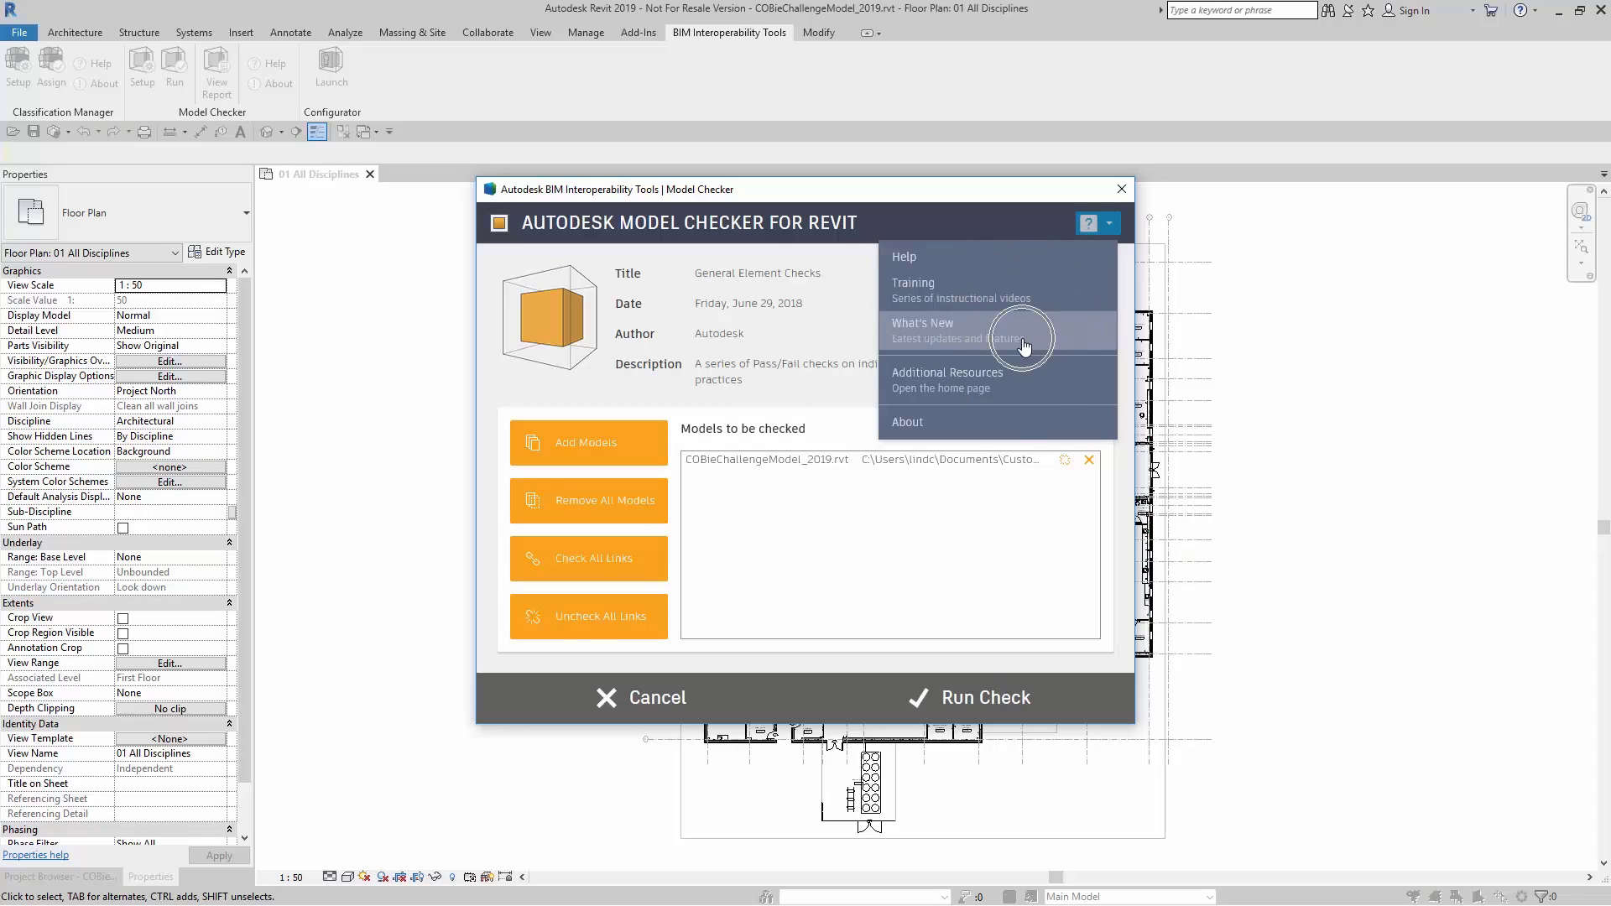
click(992, 376)
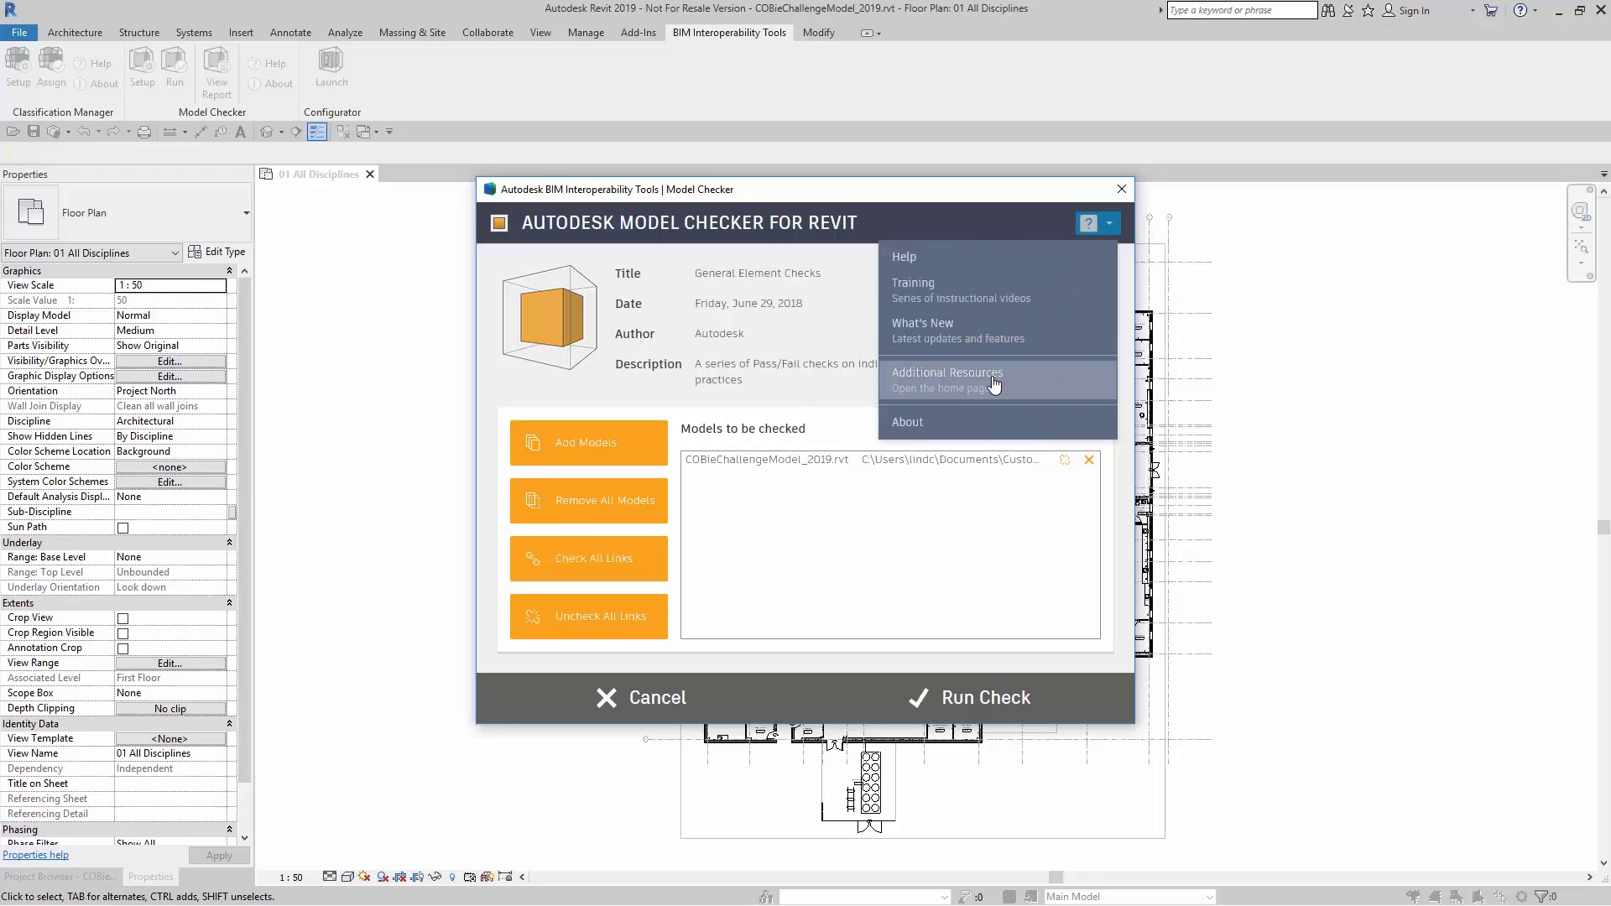
click(965, 421)
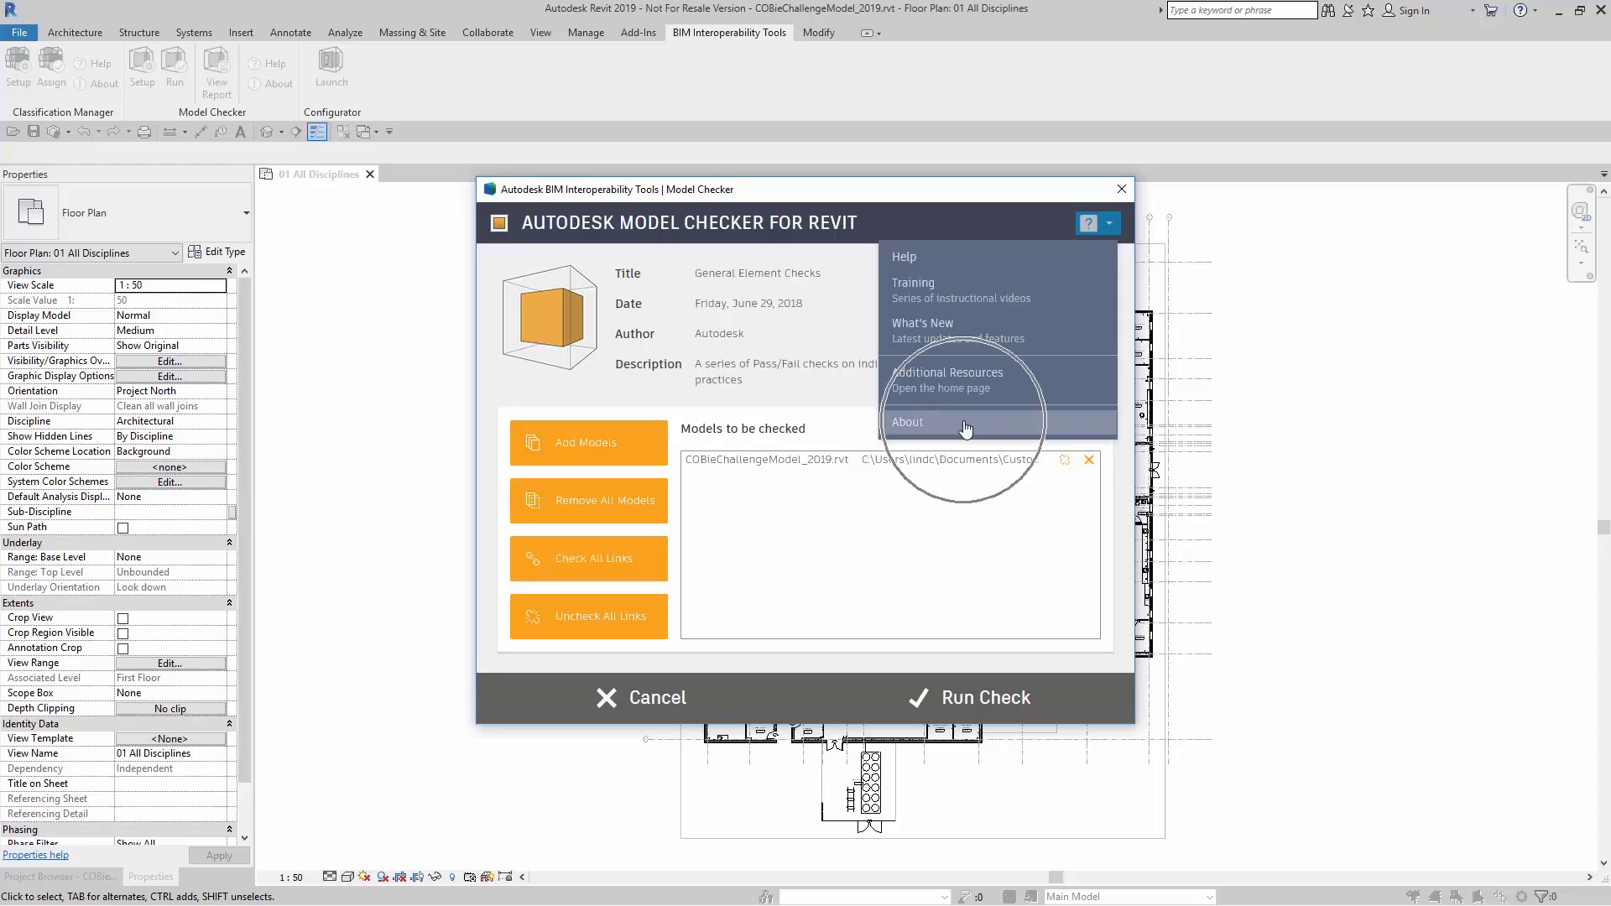
click(900, 559)
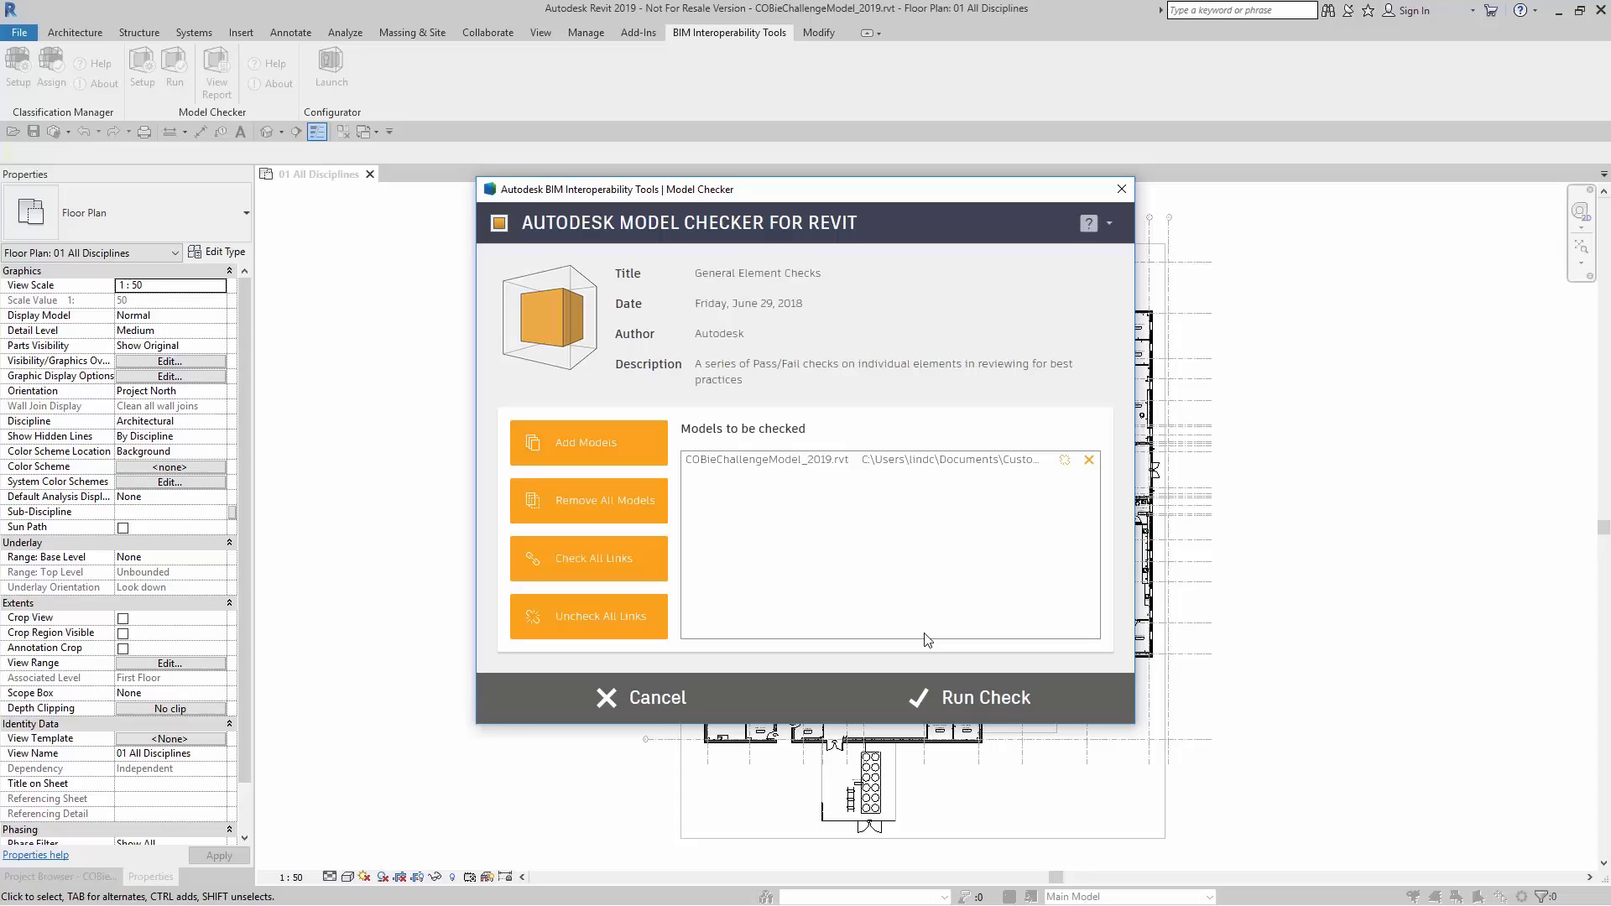
Run the General Element Checks on COBieChallengeModel_2019.rvt, giving a 40% report with 2 passes and 3 failures
click(958, 700)
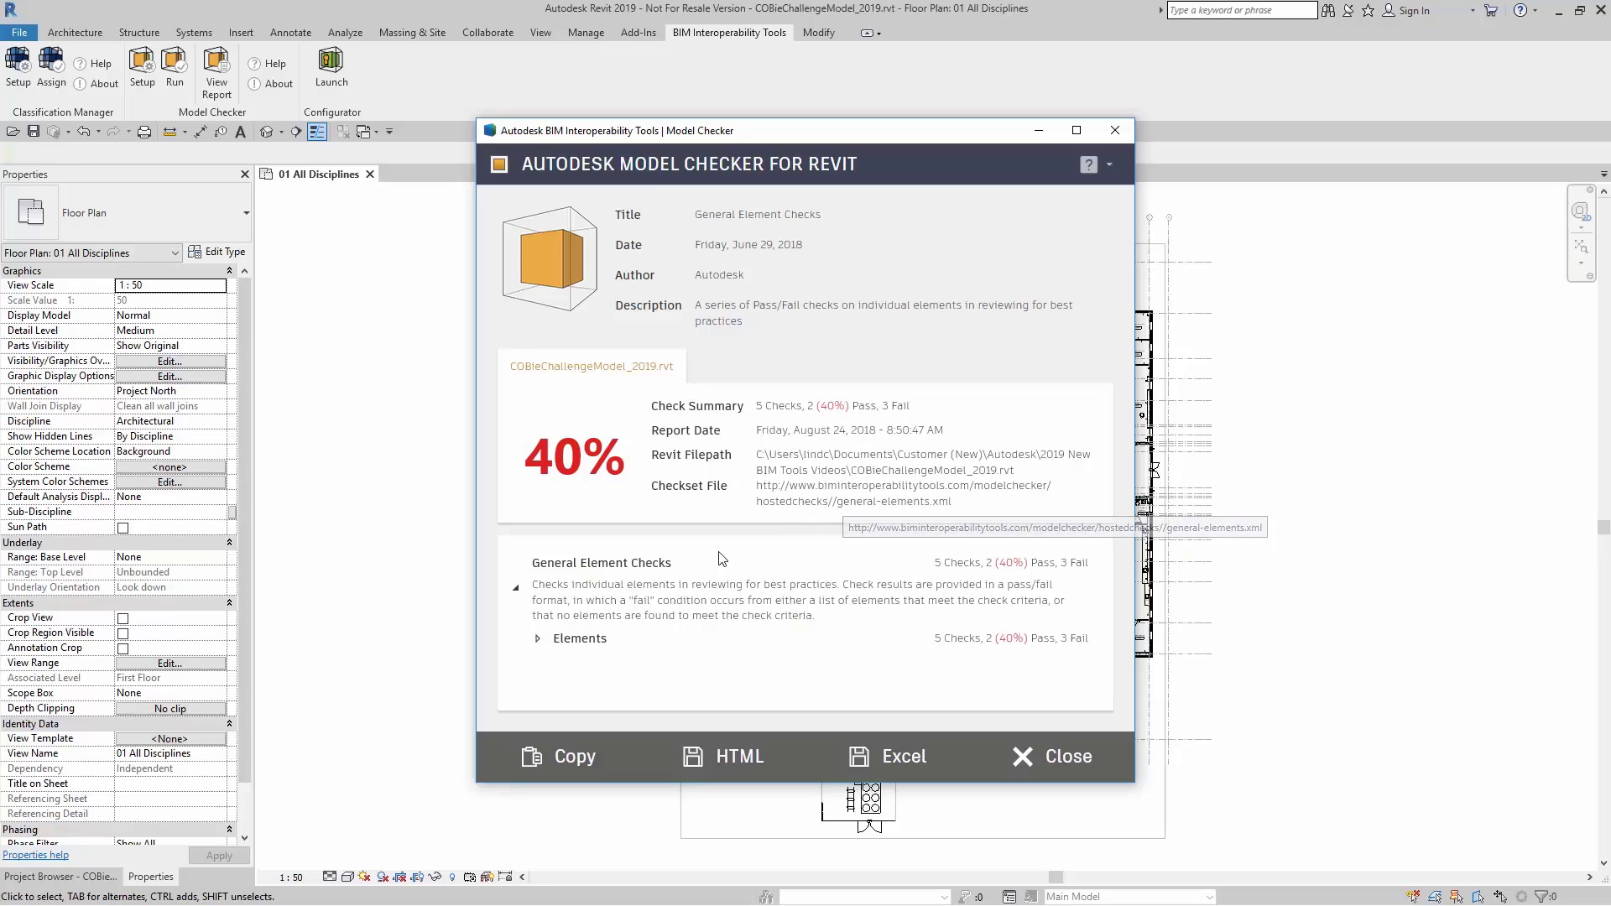
Expand the Elements checks, then move the report window up-left and enlarge it
click(538, 642)
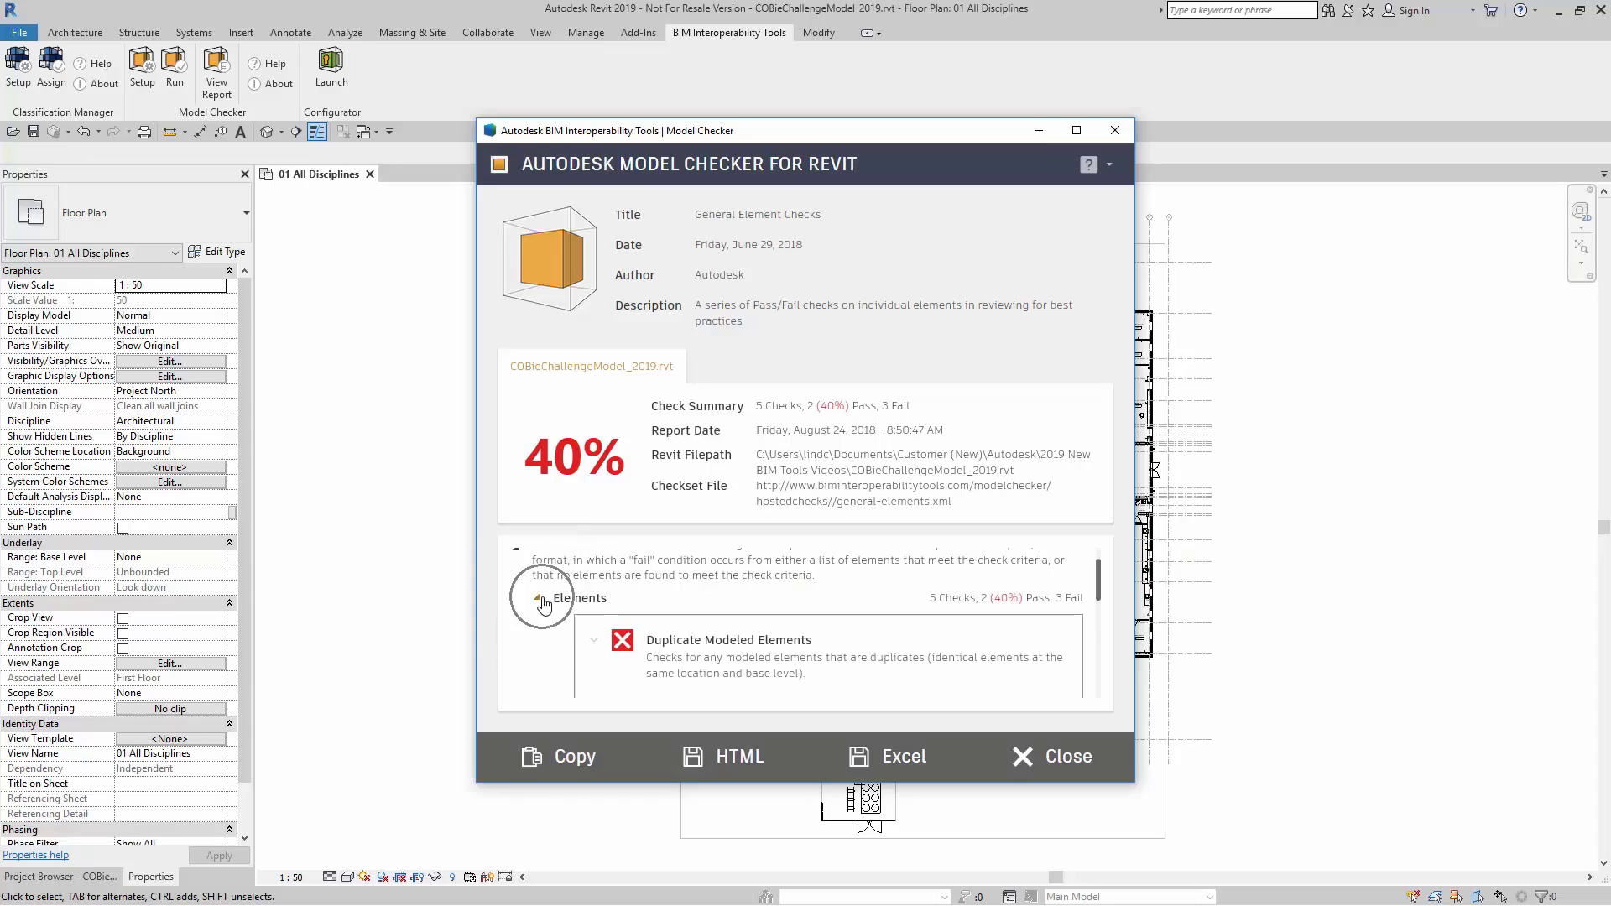
drag(809, 138, 719, 46)
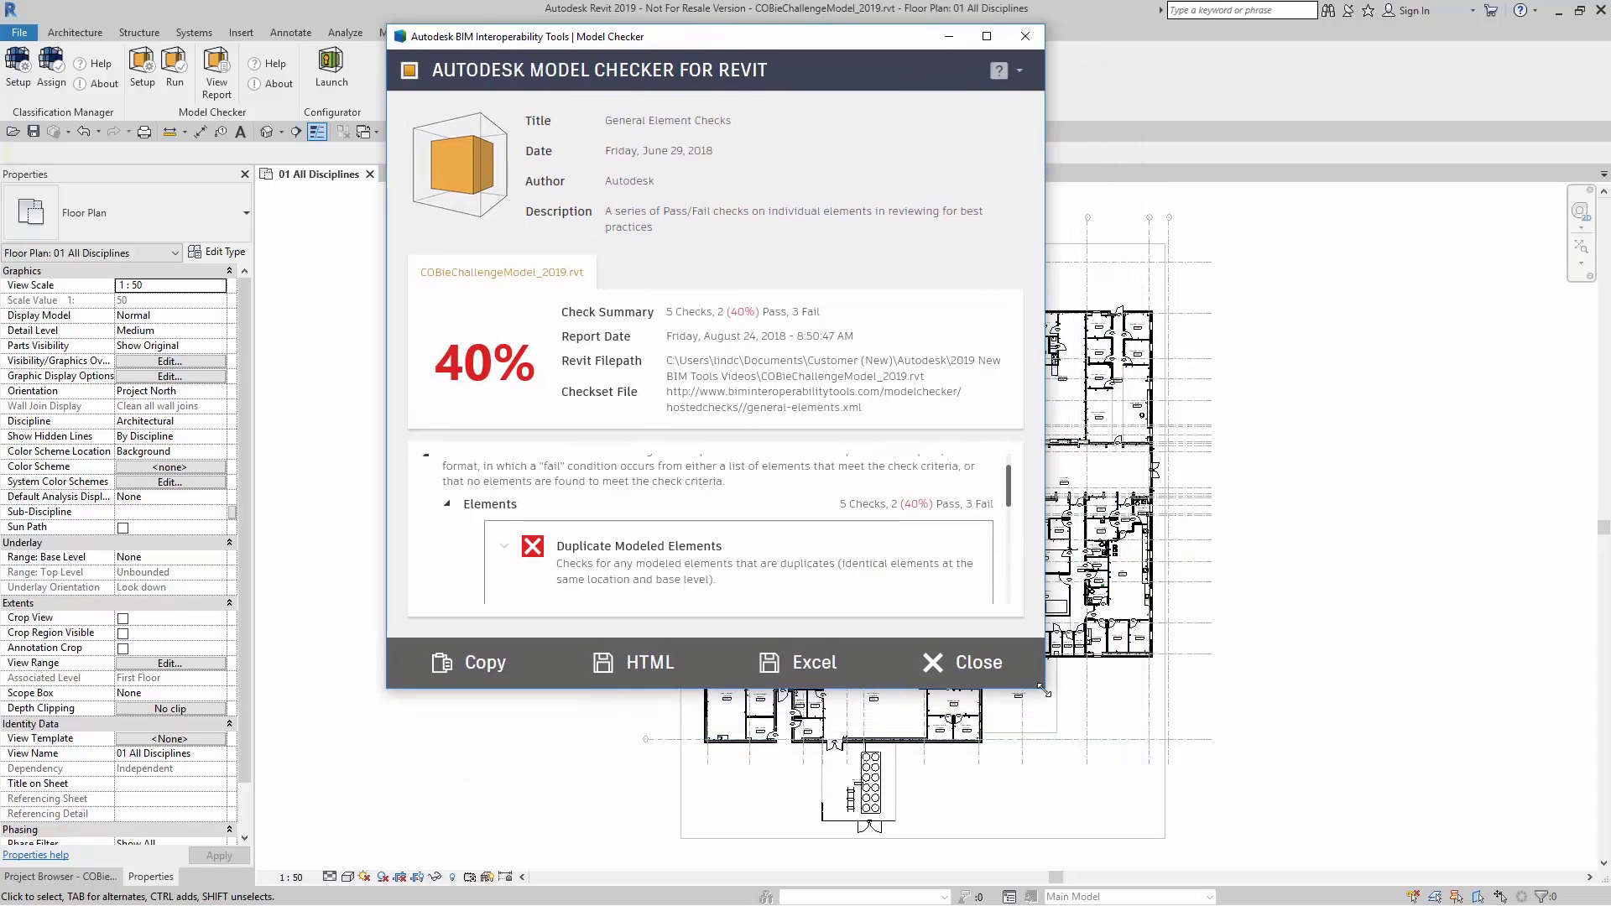
drag(1043, 690, 1190, 852)
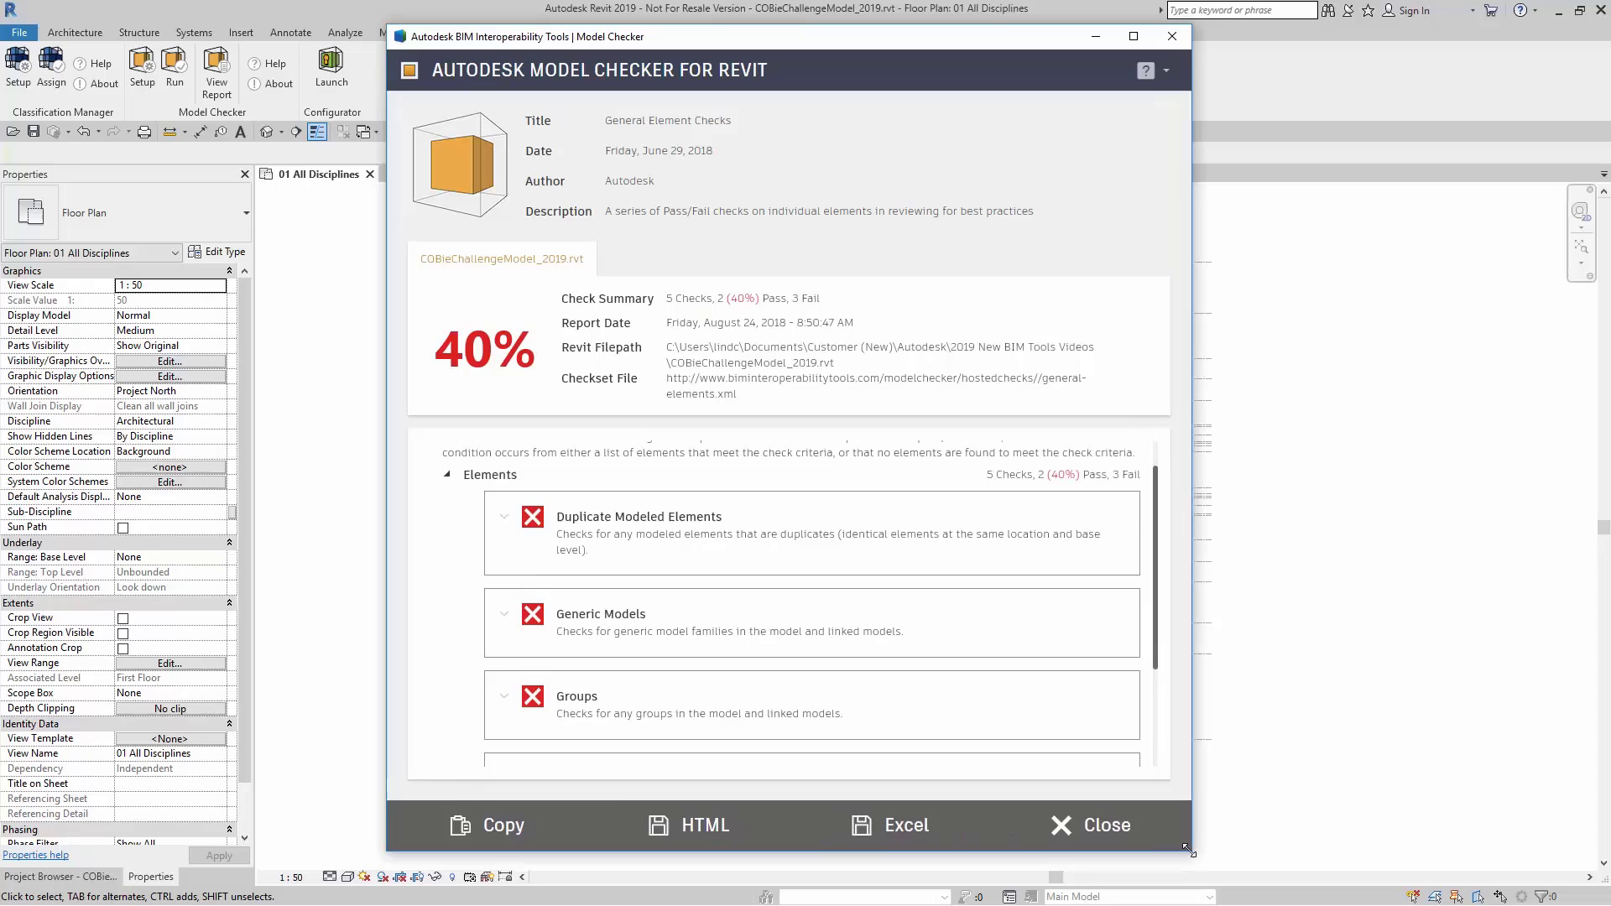
Inspect the duplicate mullions under Duplicate Modeled Elements, collapse it, and scroll through the check cards
click(505, 519)
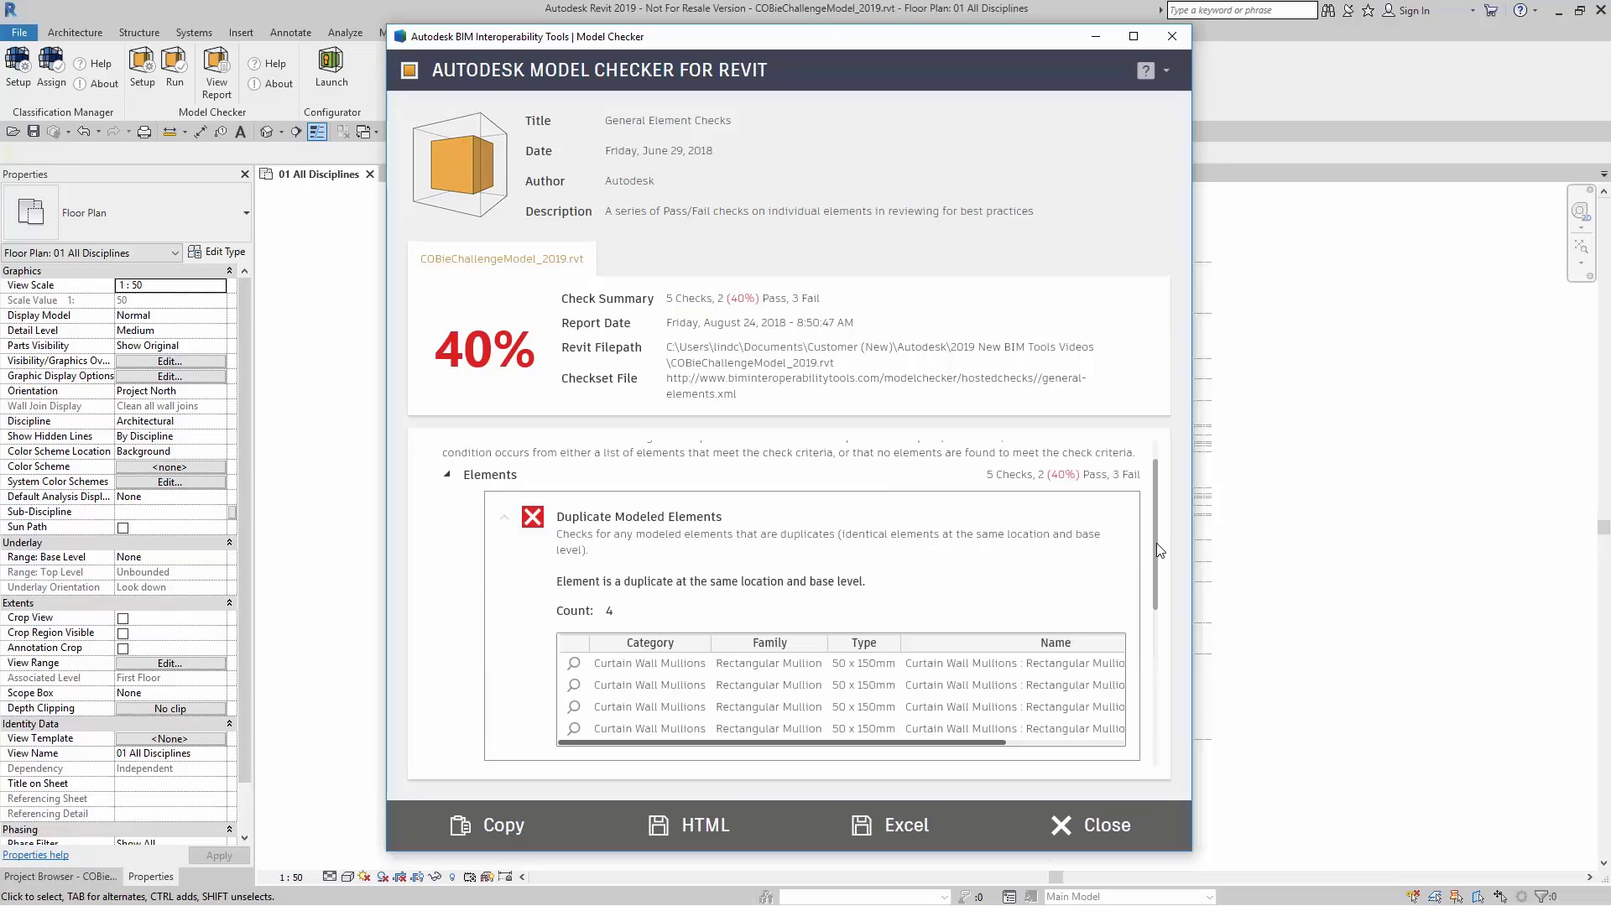
scroll(1155, 546, down, 4)
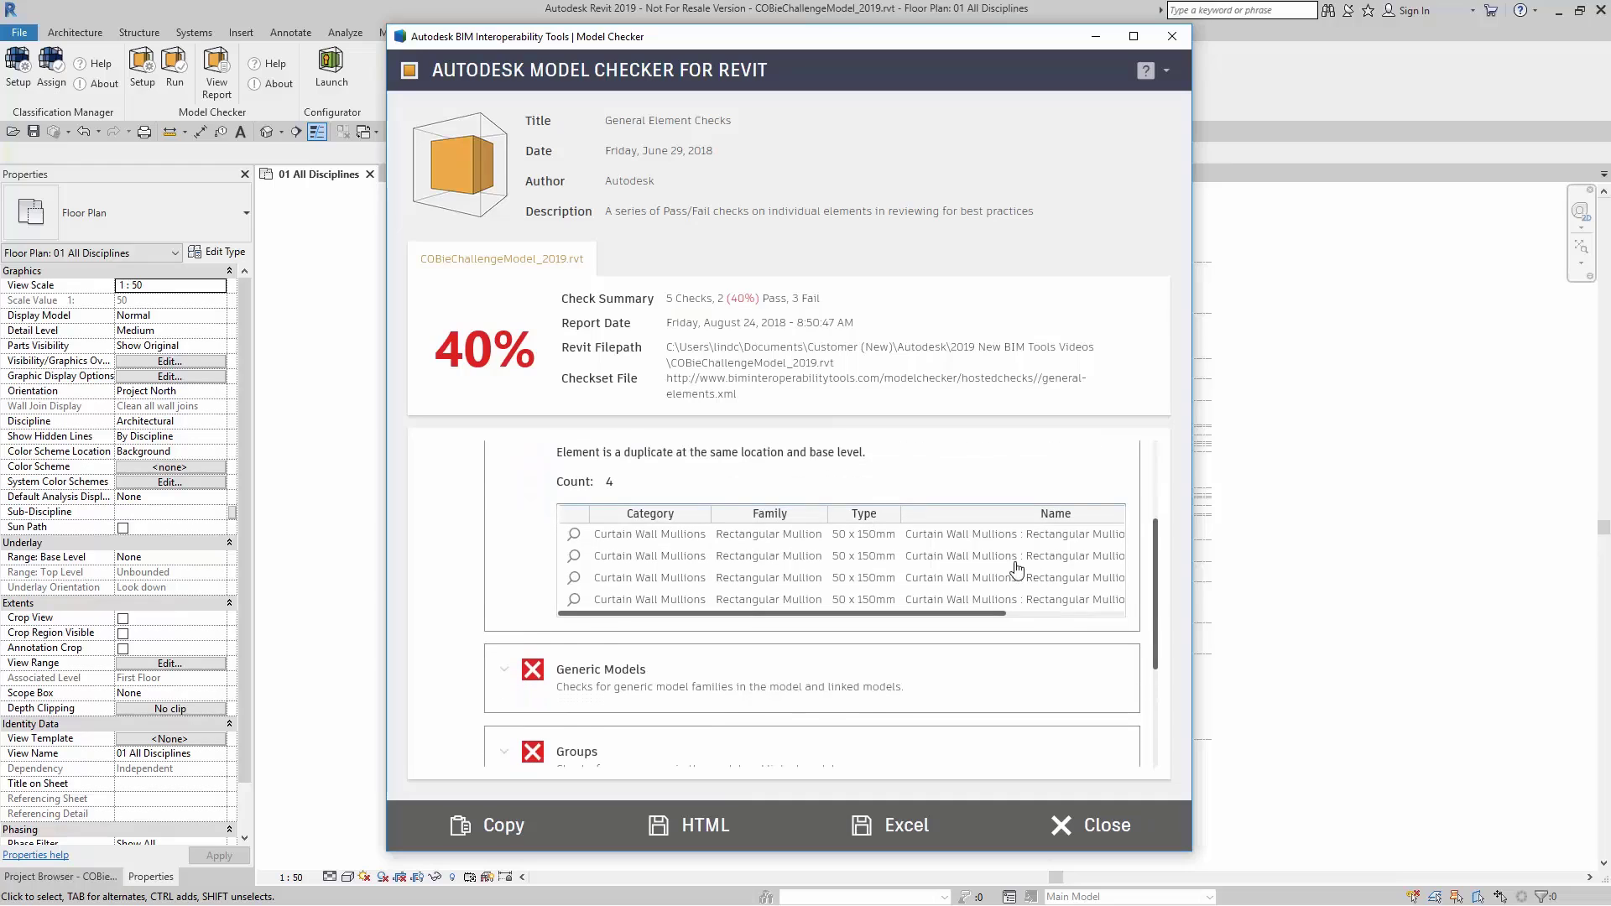
scroll(852, 529, up, 2)
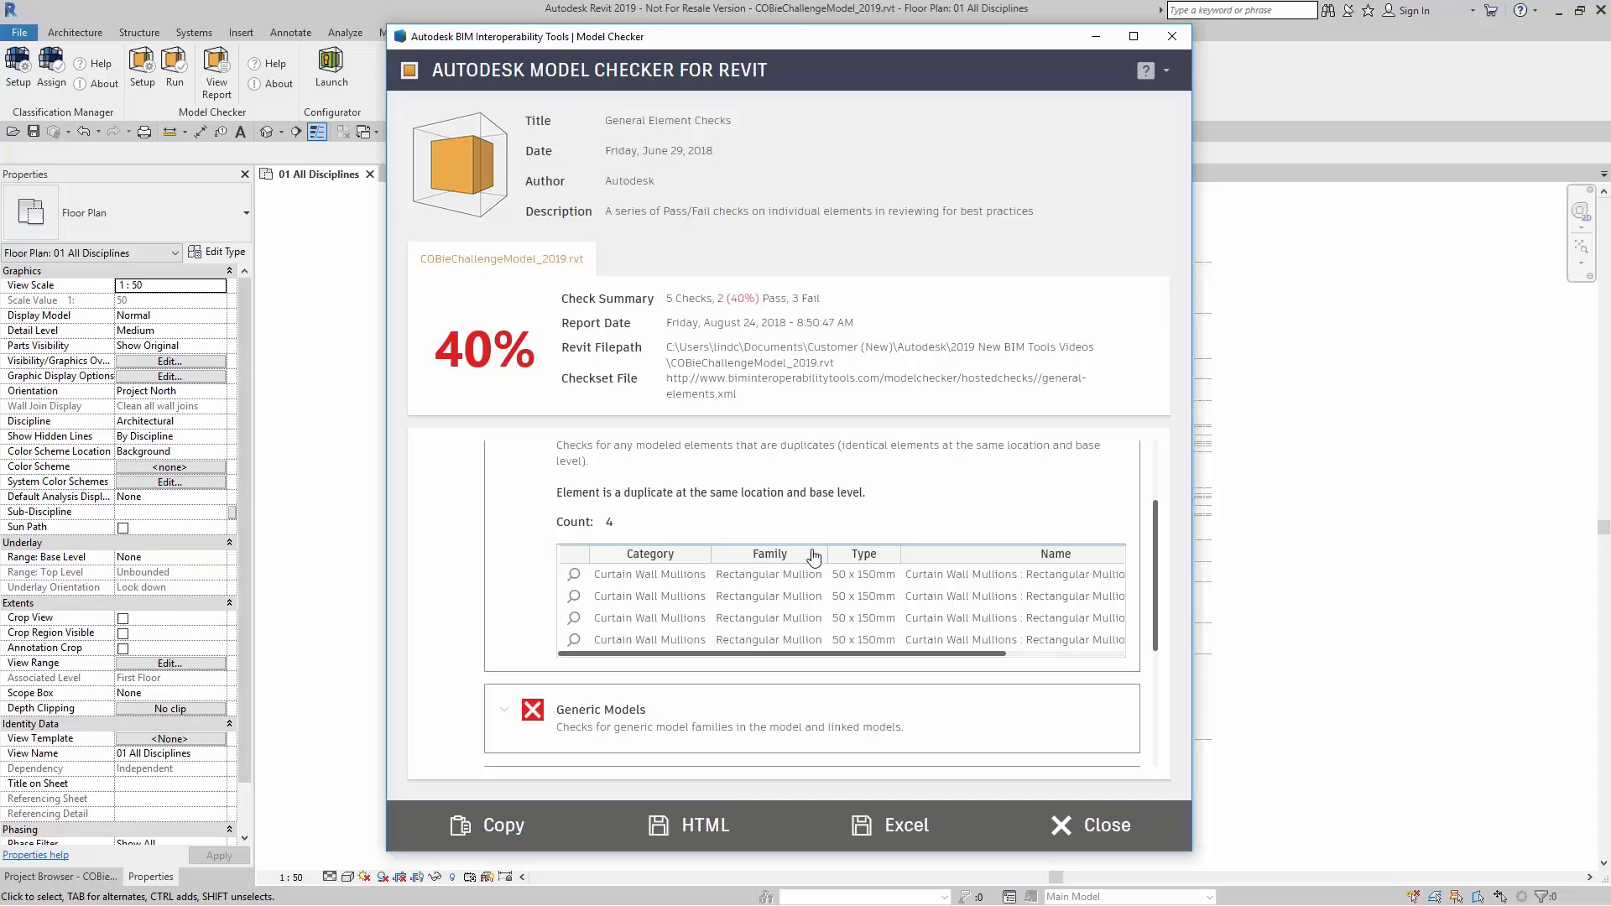
scroll(610, 522, up, 1)
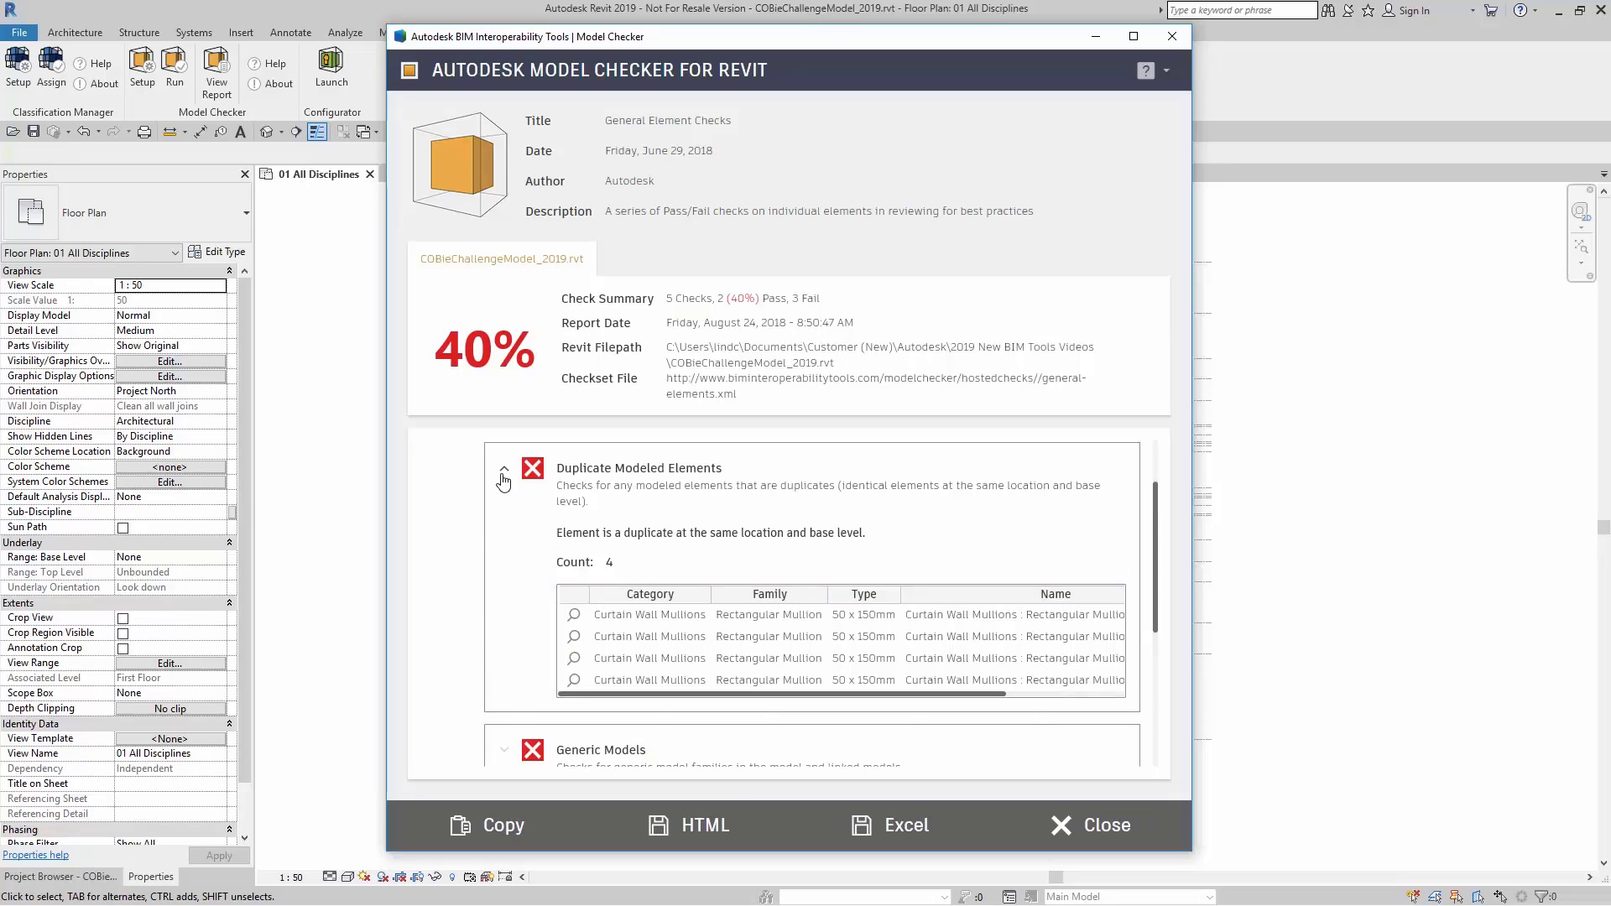
click(502, 476)
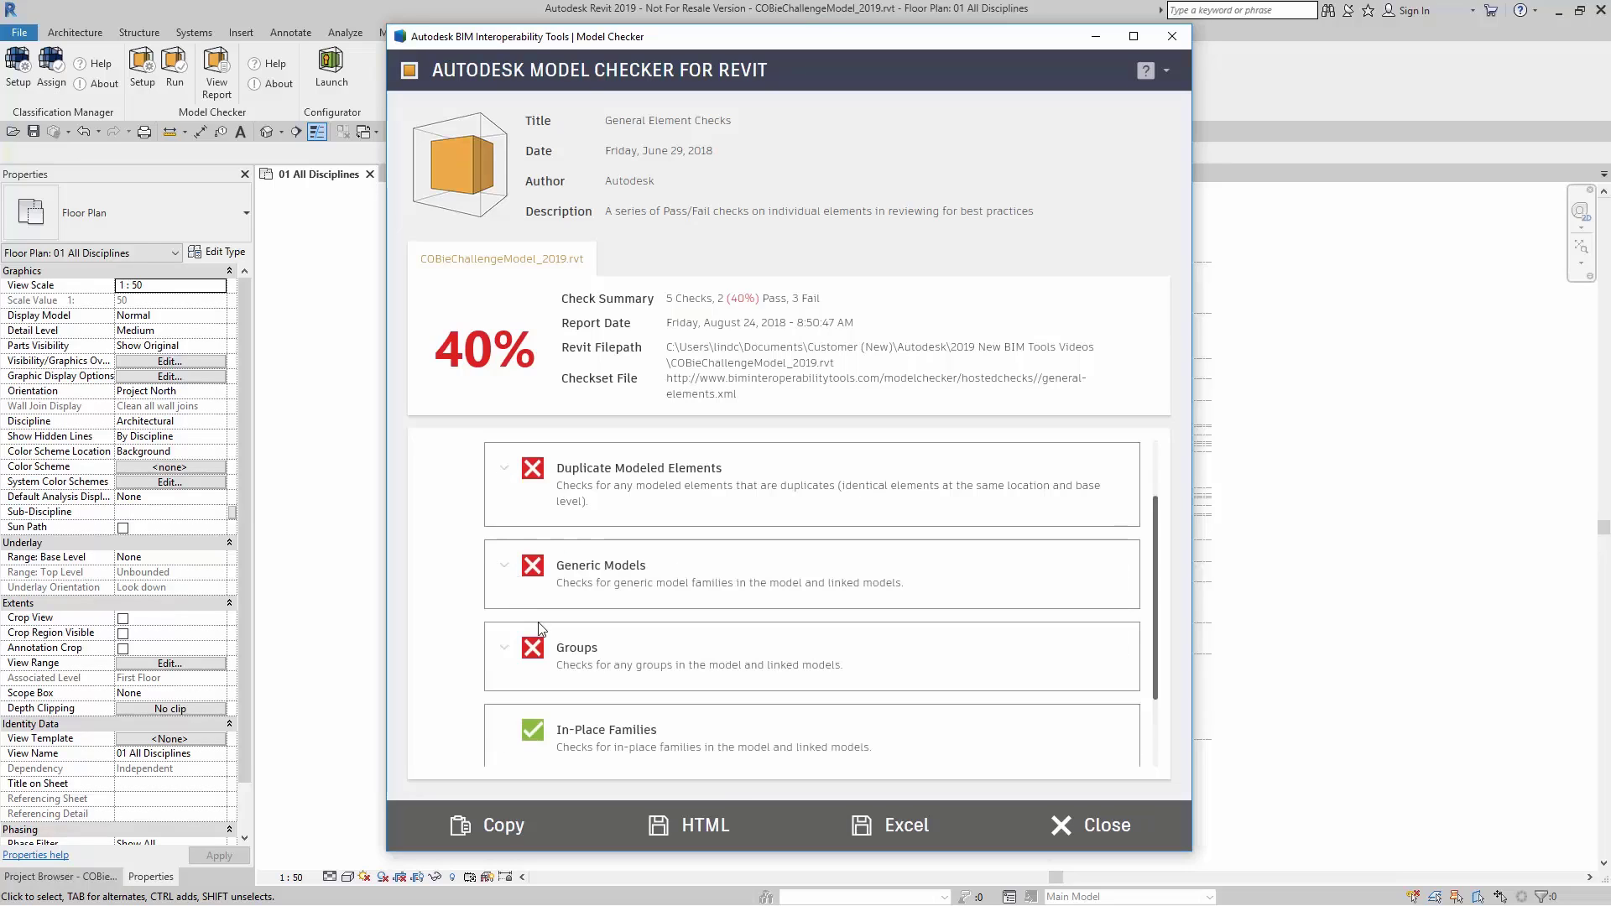
scroll(550, 646, down, 2)
scroll(553, 644, down, 1)
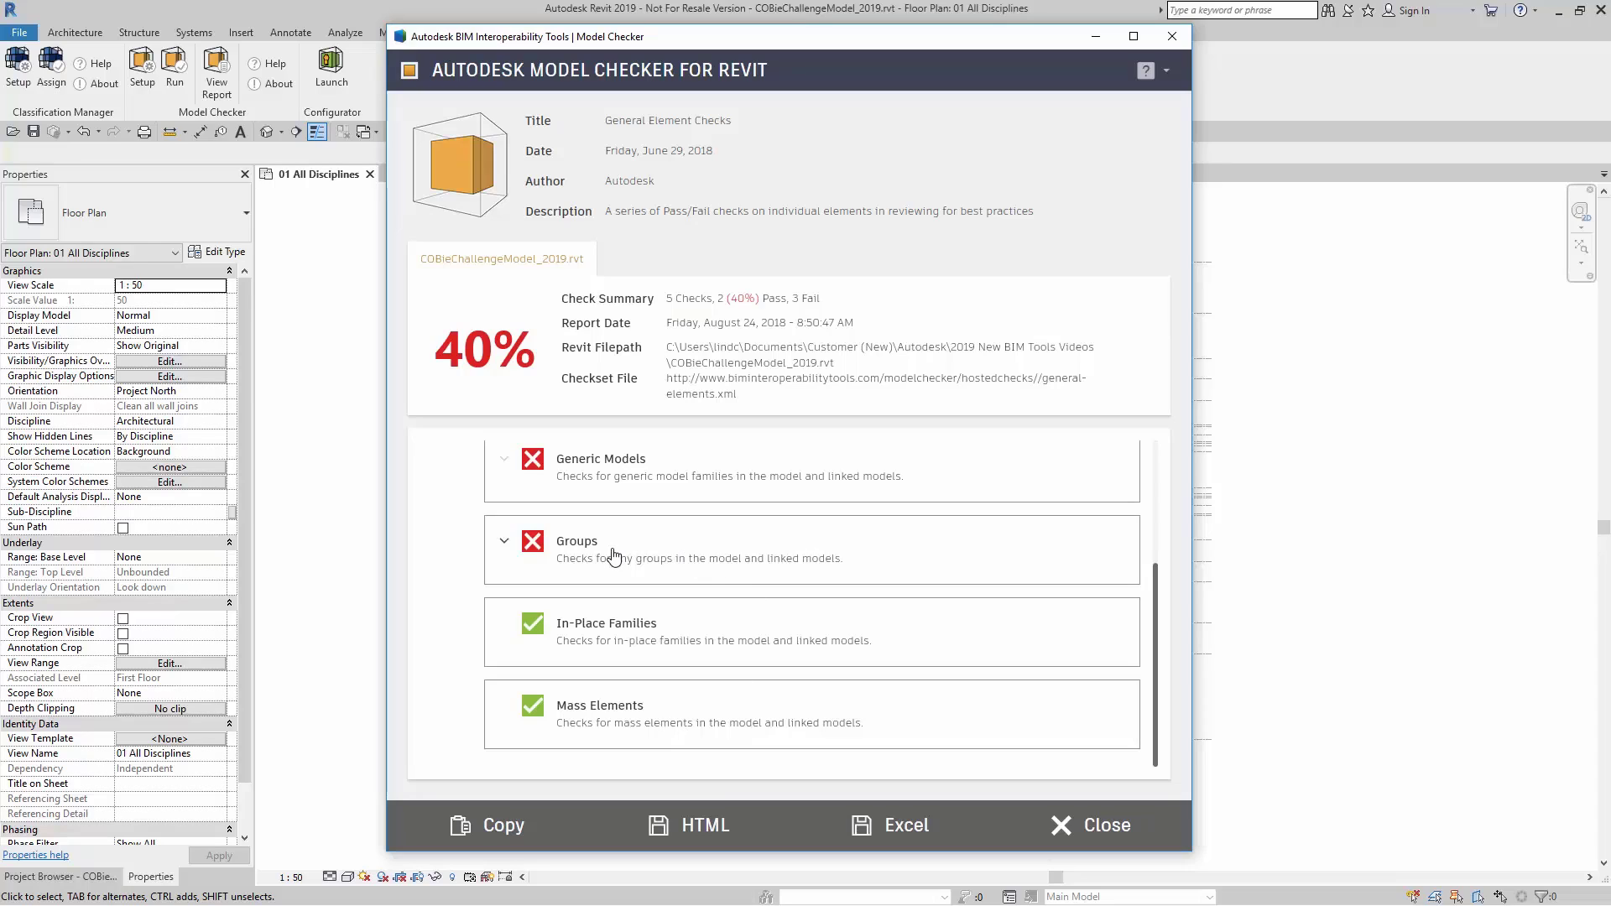
Expand the failing Groups check and zoom to the Condenser Assembly group (ID 1137037)
click(505, 547)
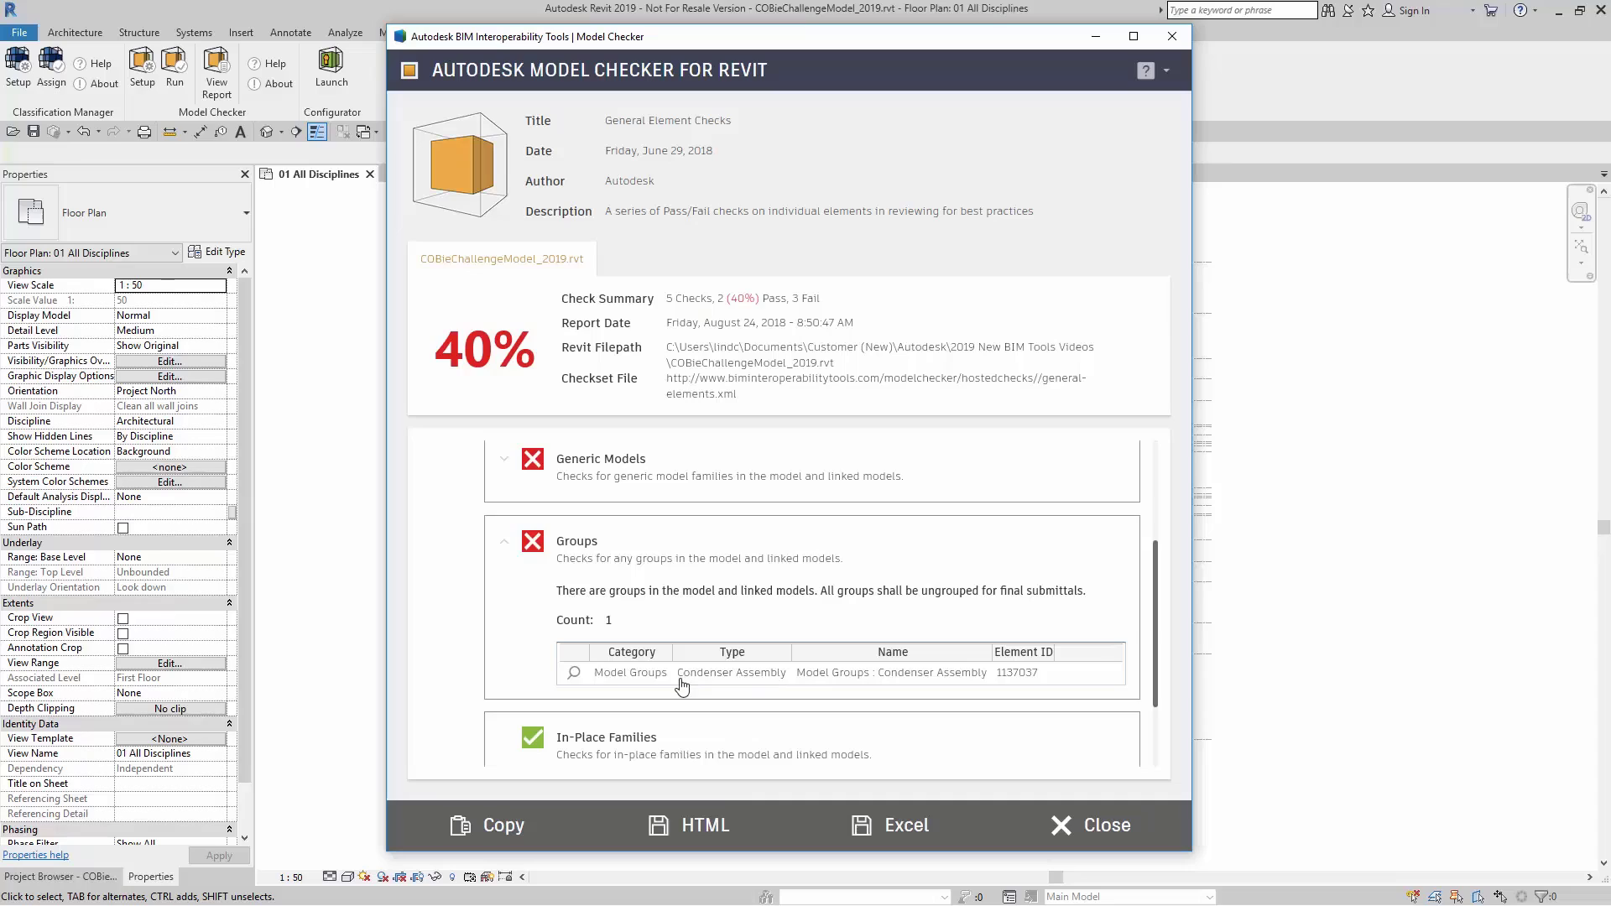
click(576, 678)
click(1026, 684)
click(575, 674)
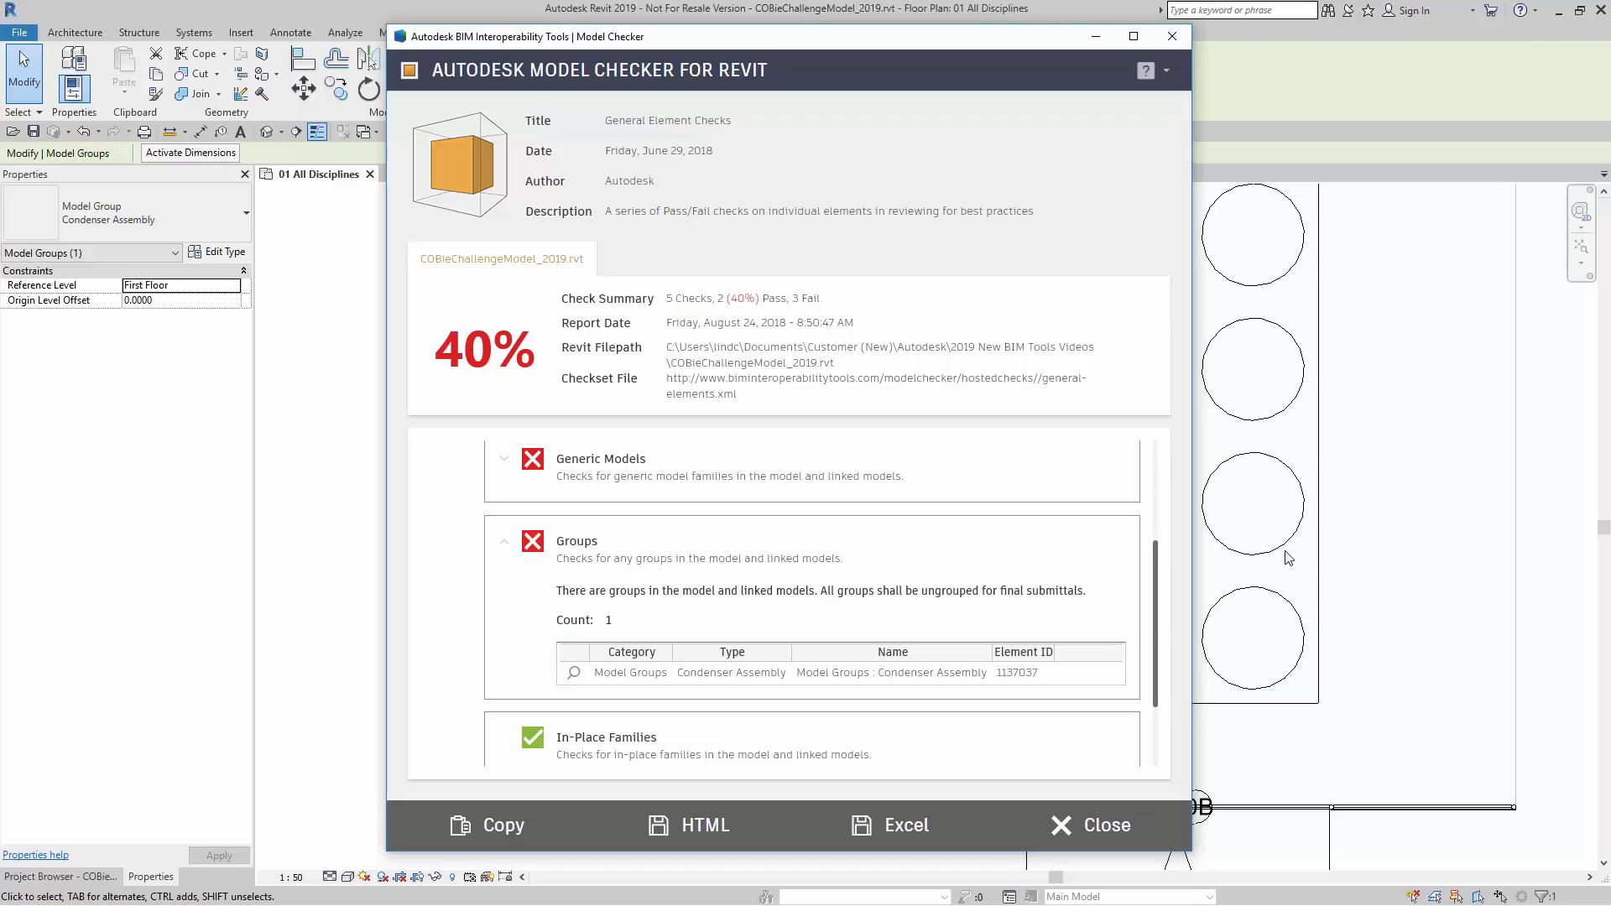
Ungroup the Condenser Assembly into three separate condensers, then close the checker report
click(1092, 37)
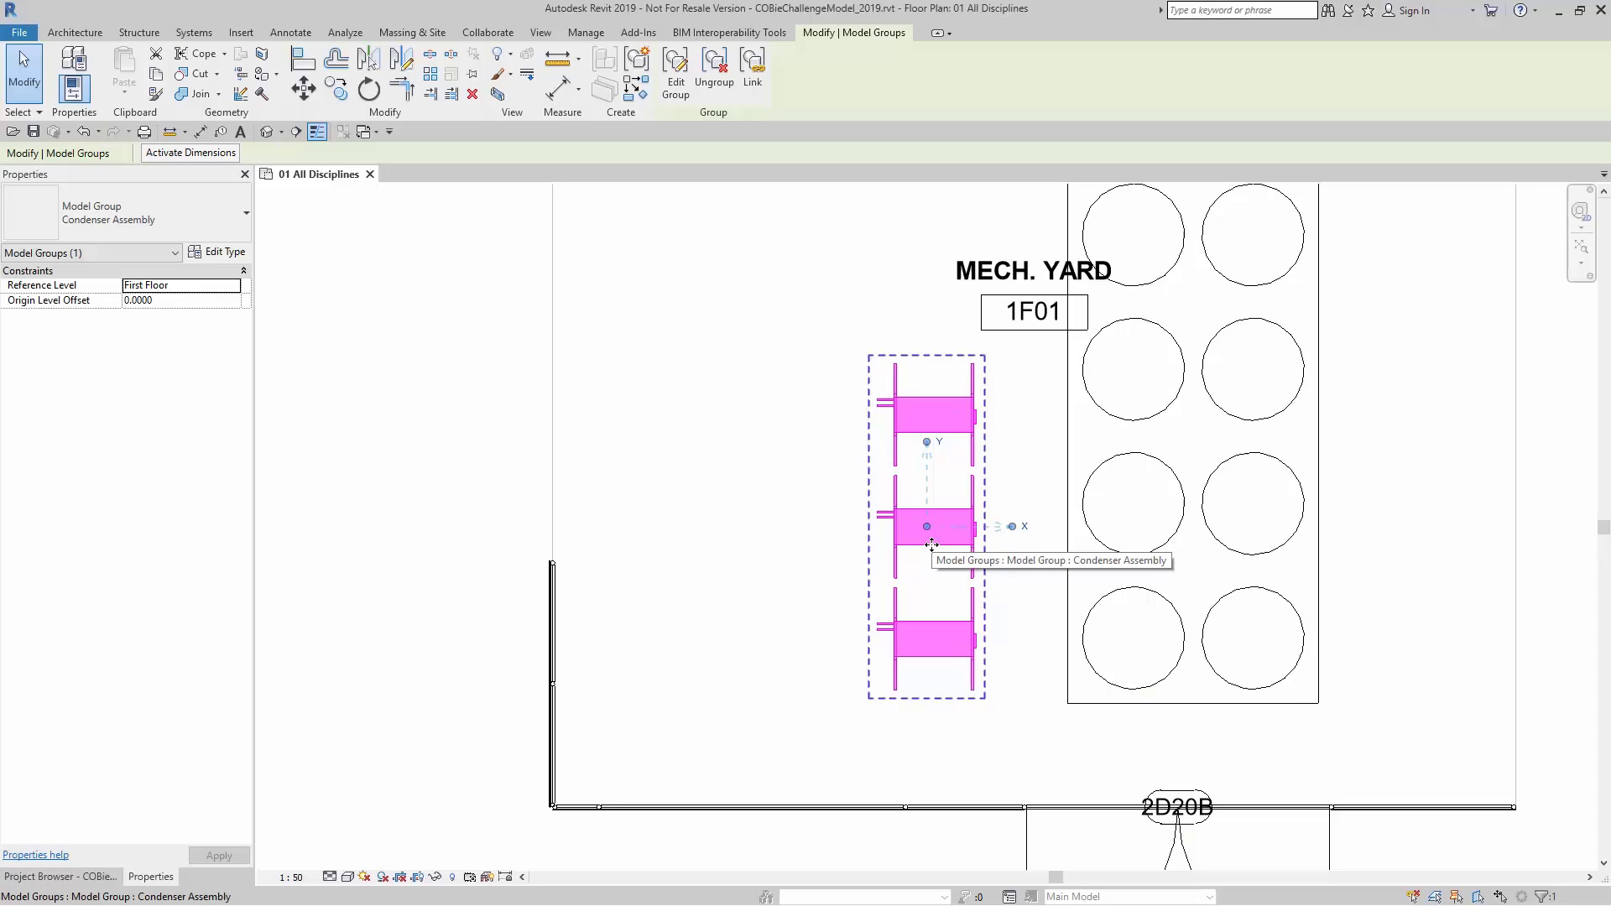
click(716, 68)
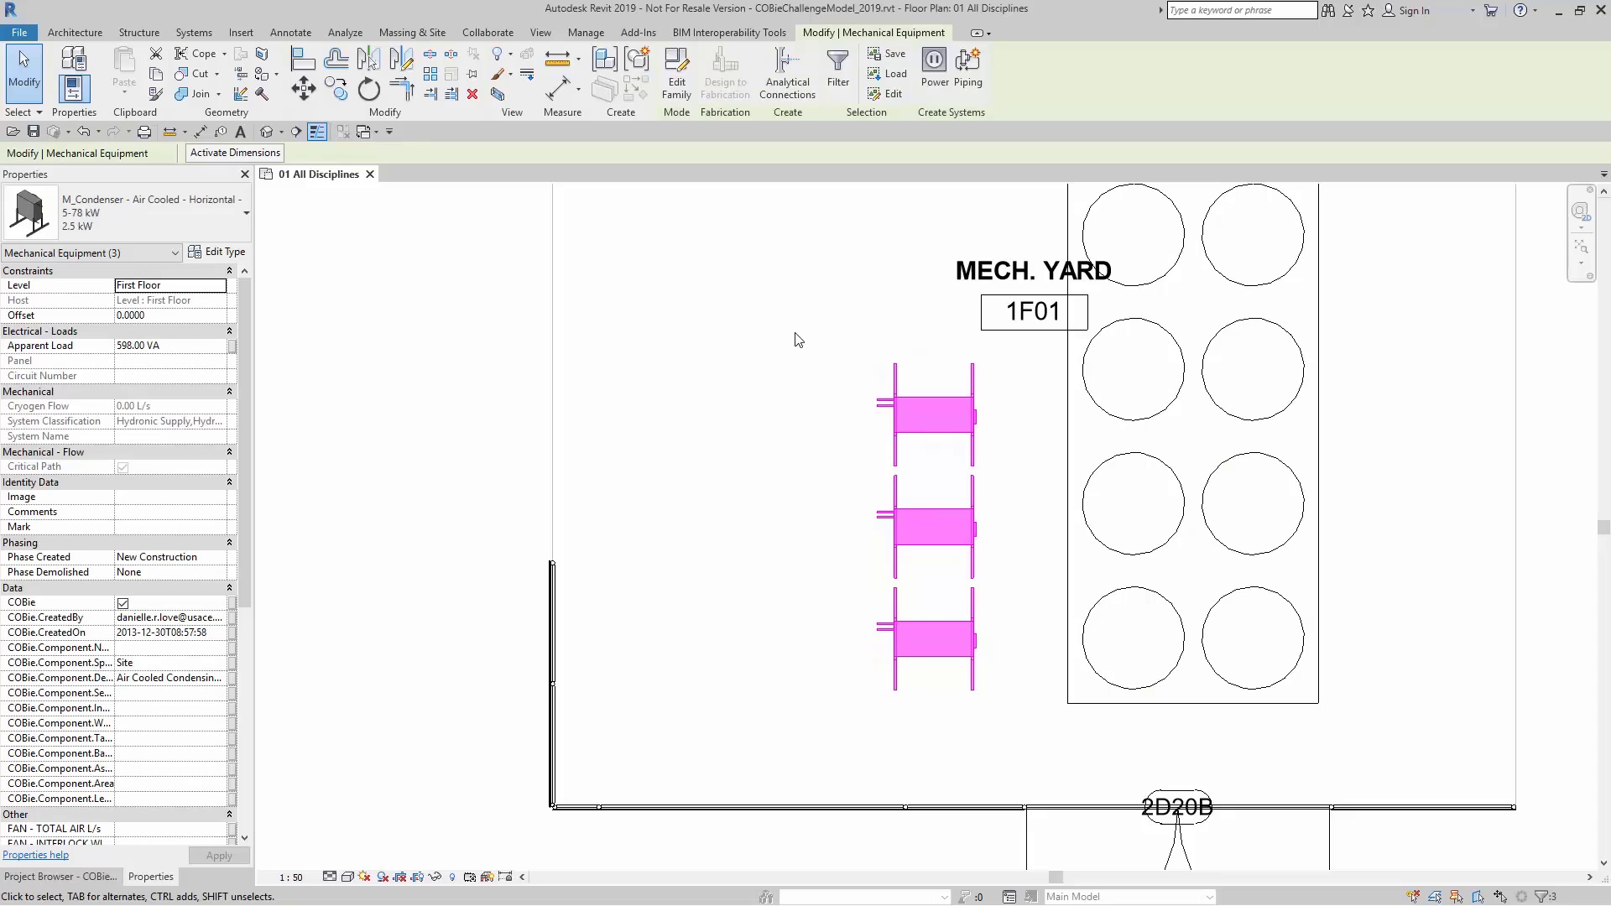
click(507, 351)
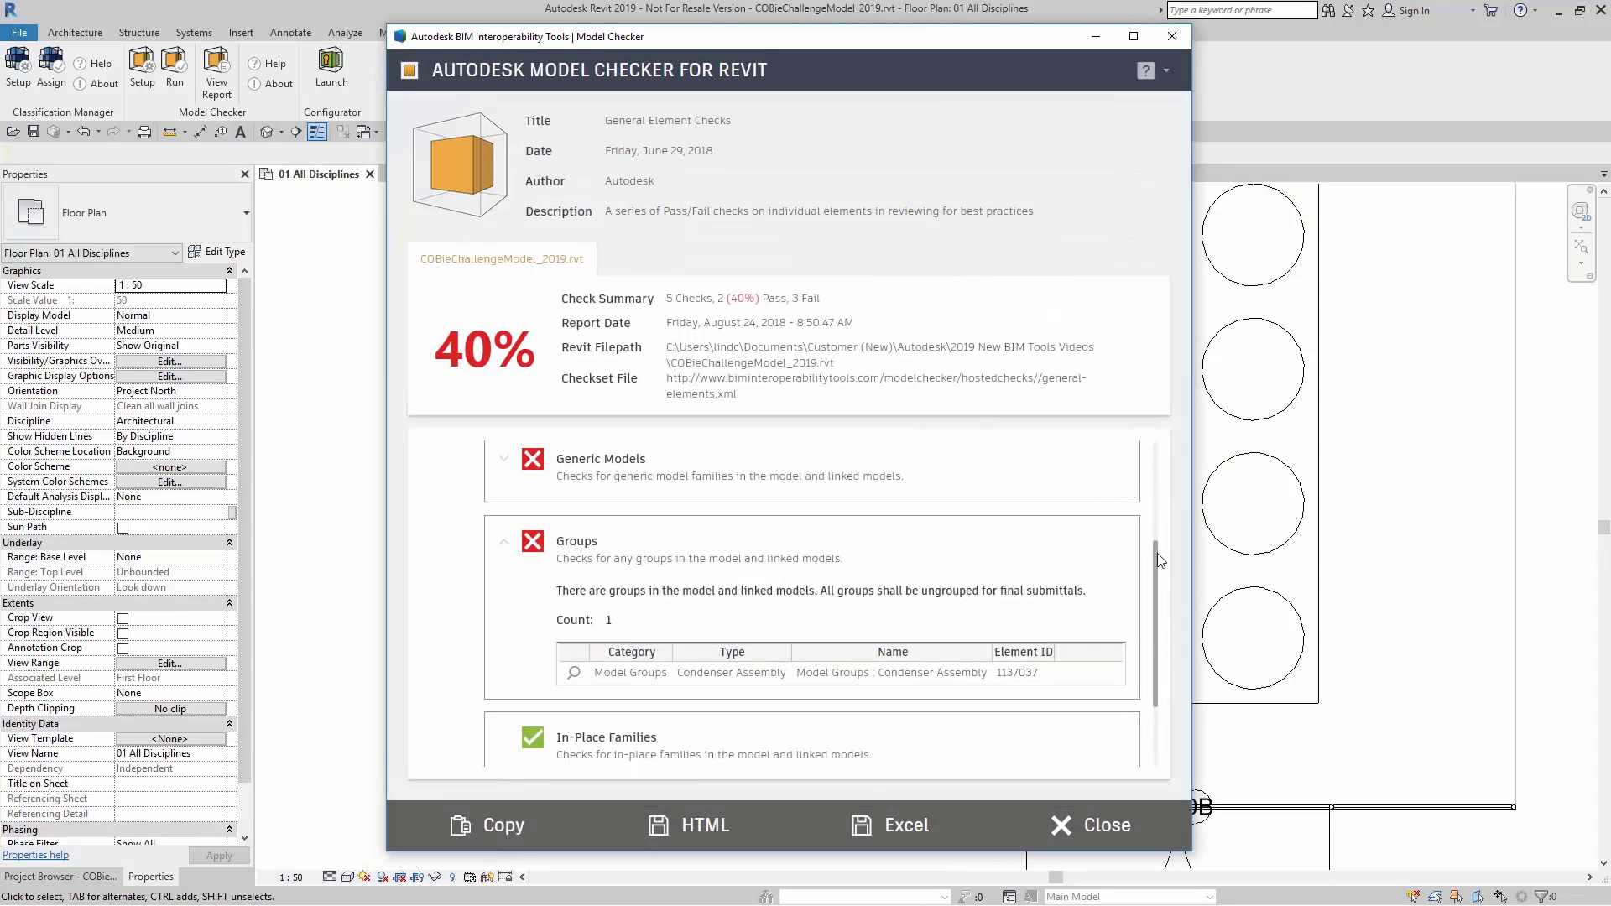
drag(1156, 553, 1158, 577)
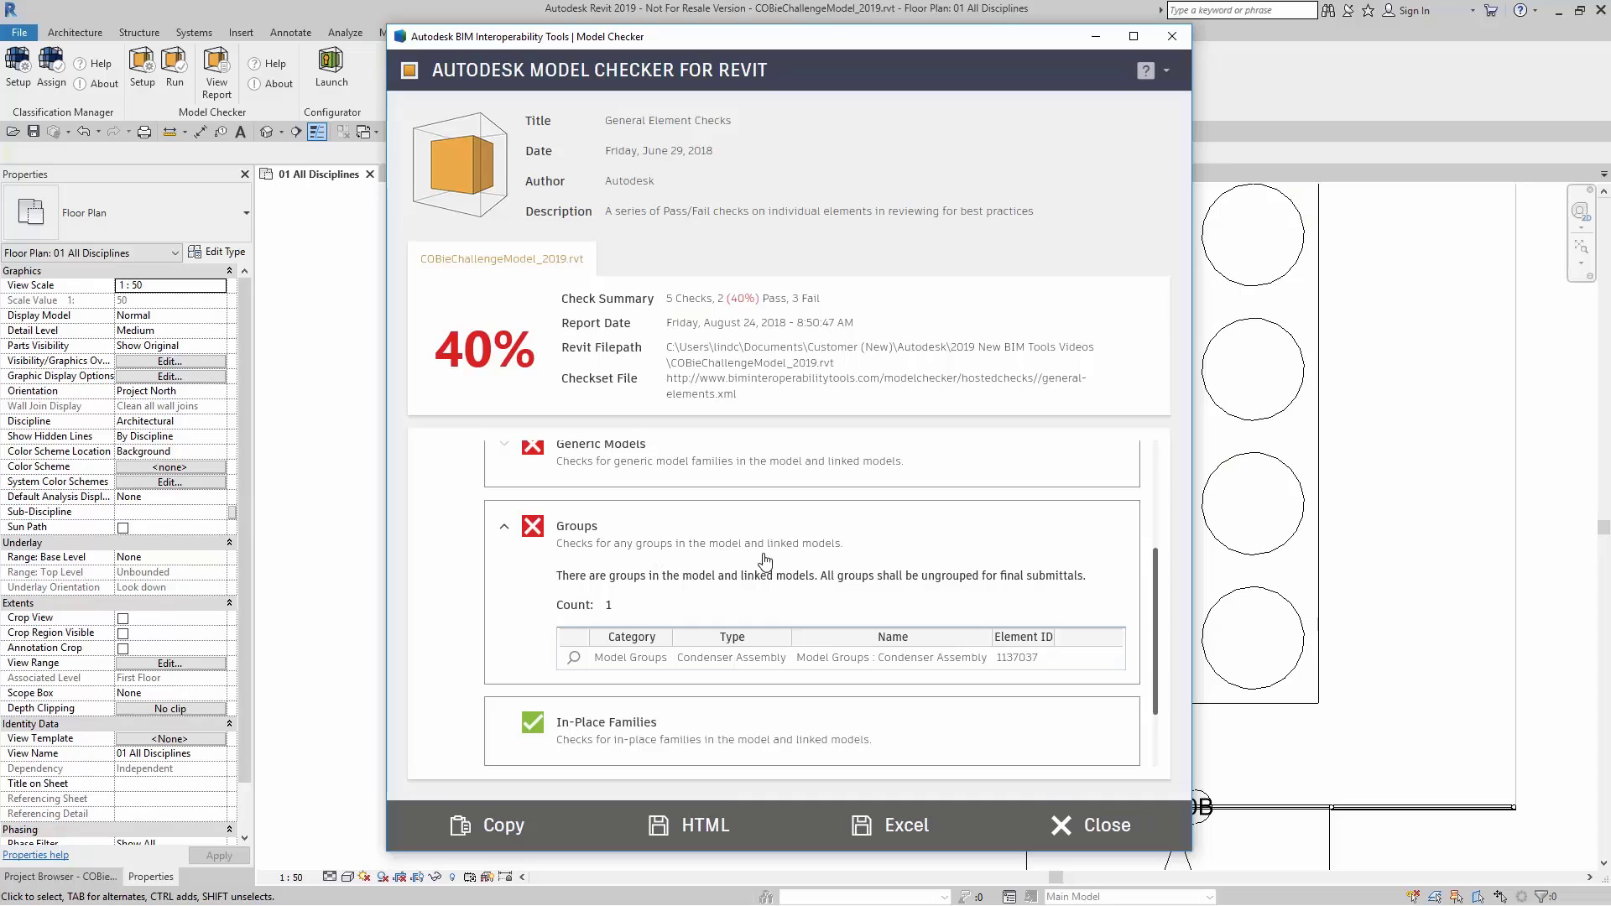
click(1063, 824)
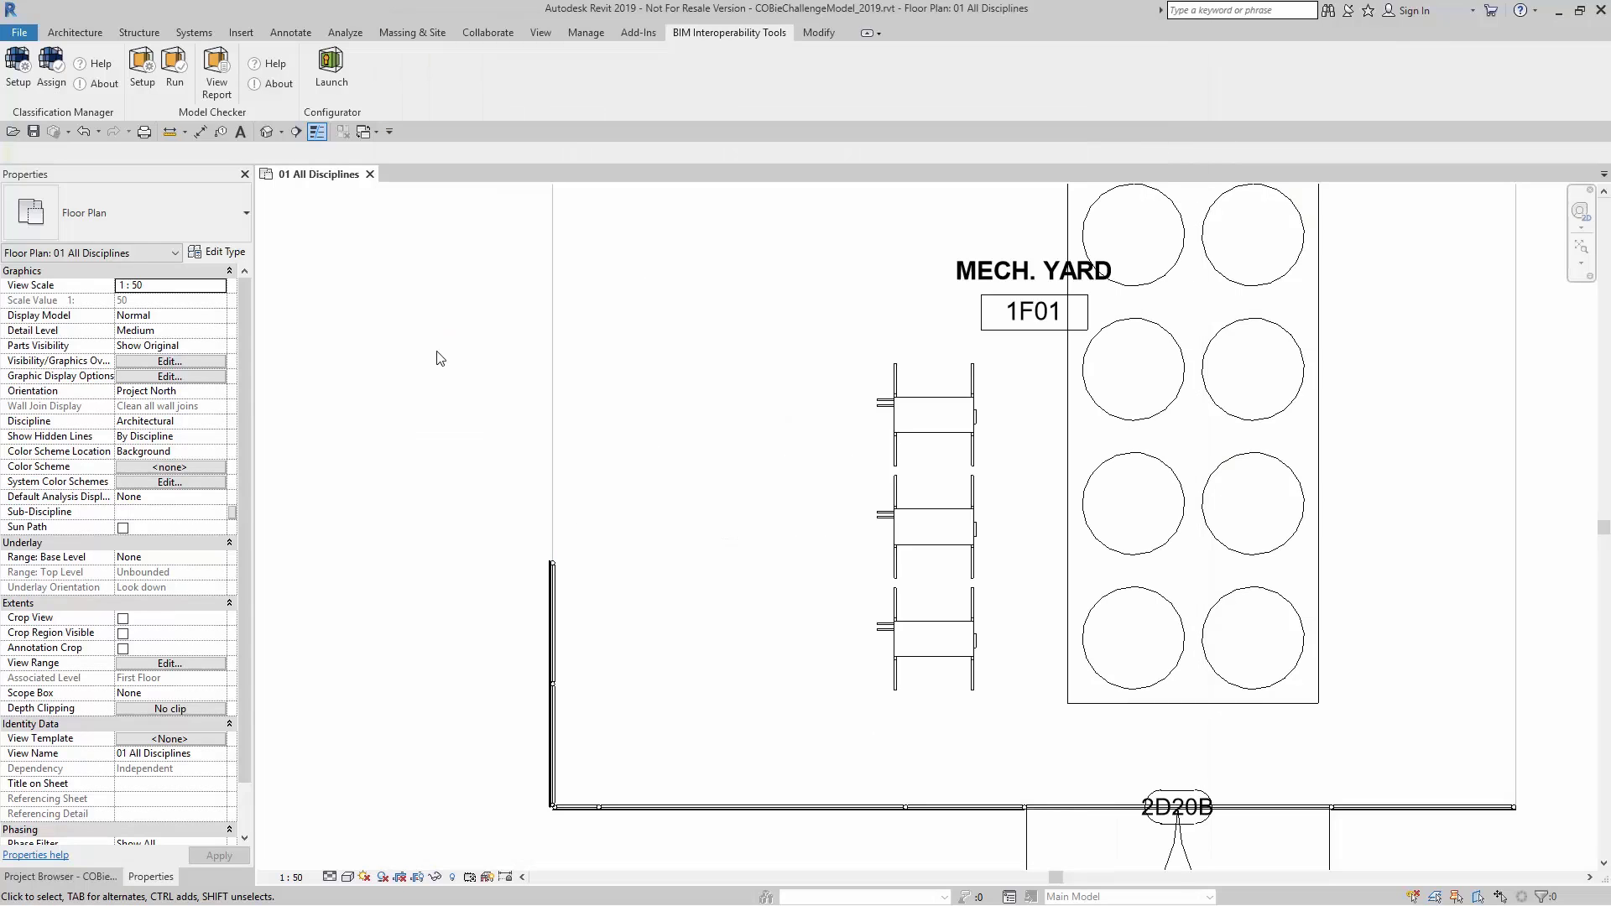
Rerun Model Checker and scroll the Elements results to confirm Groups now passes at 60%
click(175, 69)
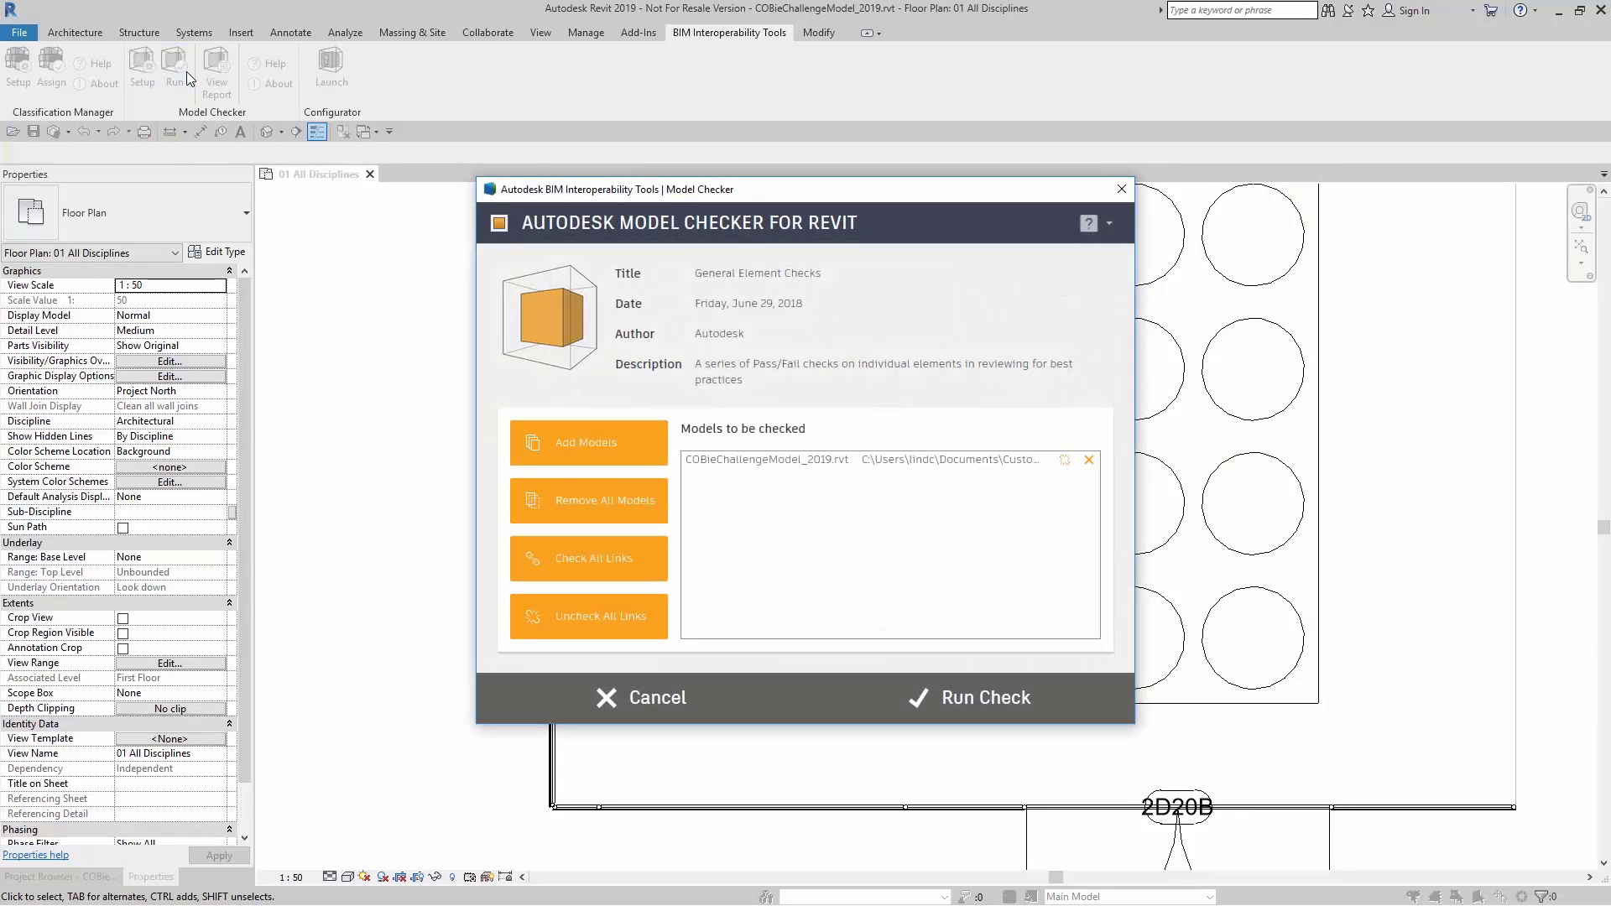
click(983, 709)
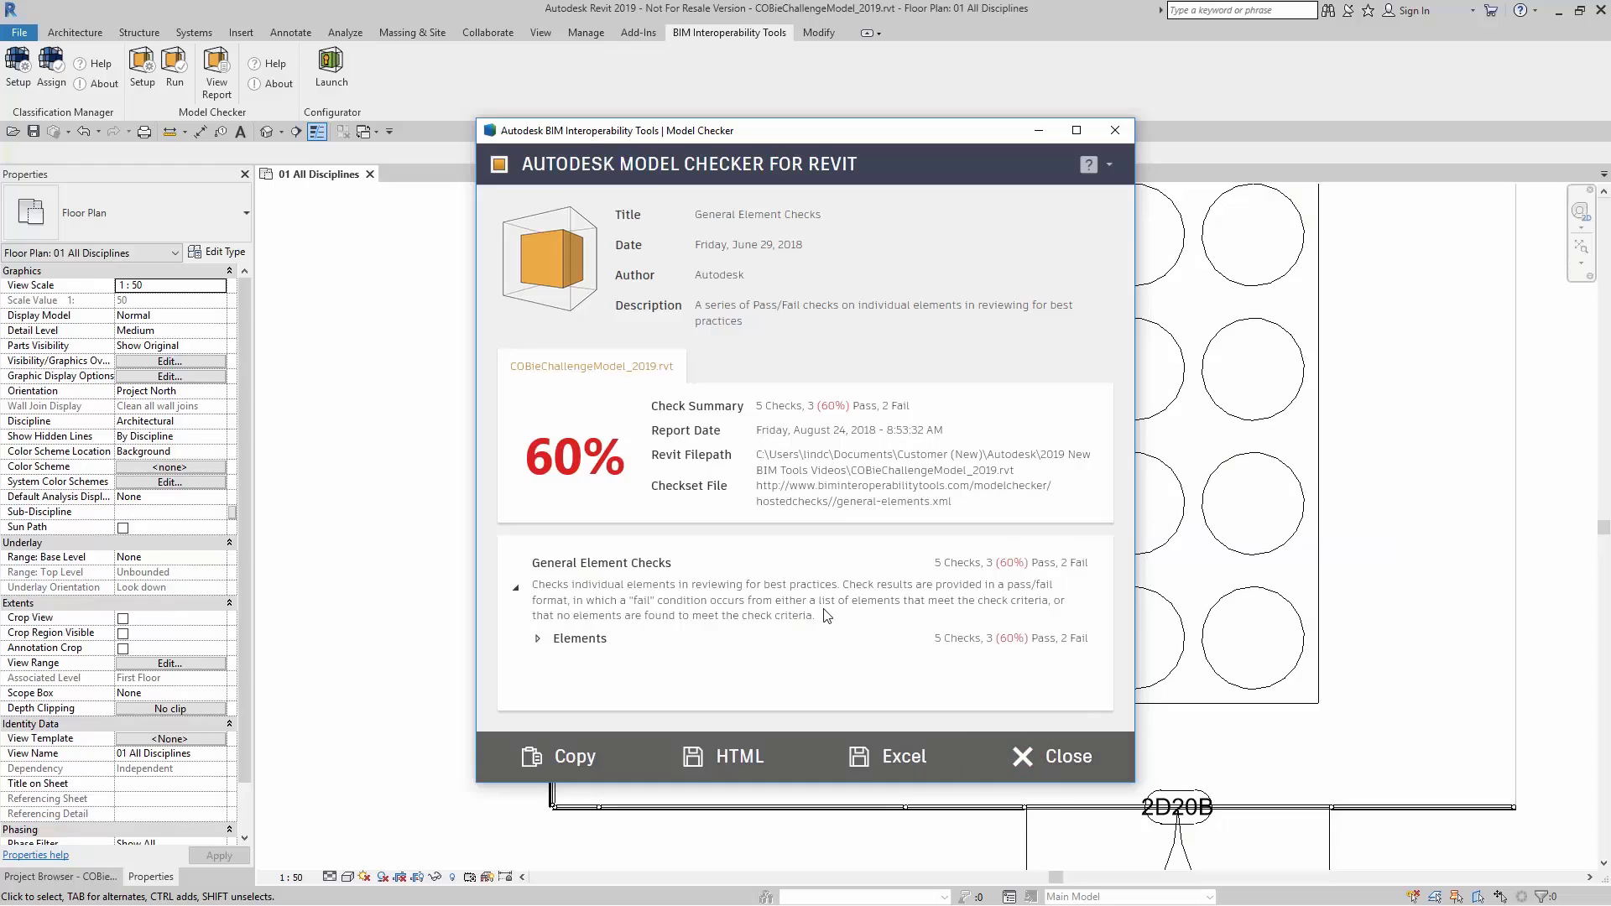
click(537, 639)
scroll(587, 642, down, 4)
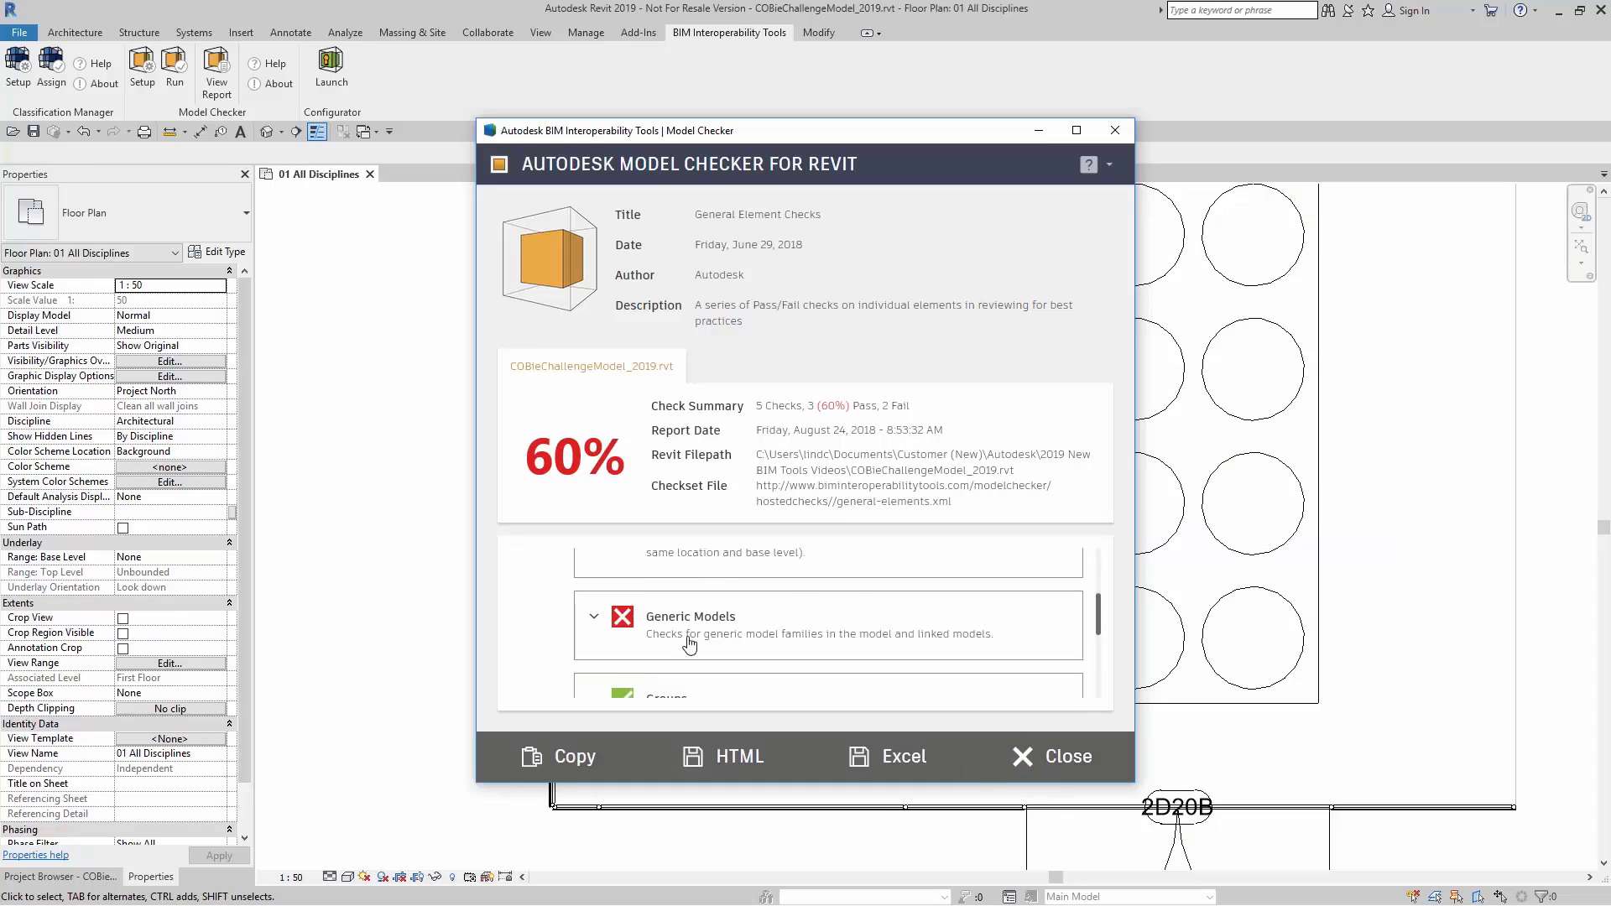
scroll(690, 643, down, 1)
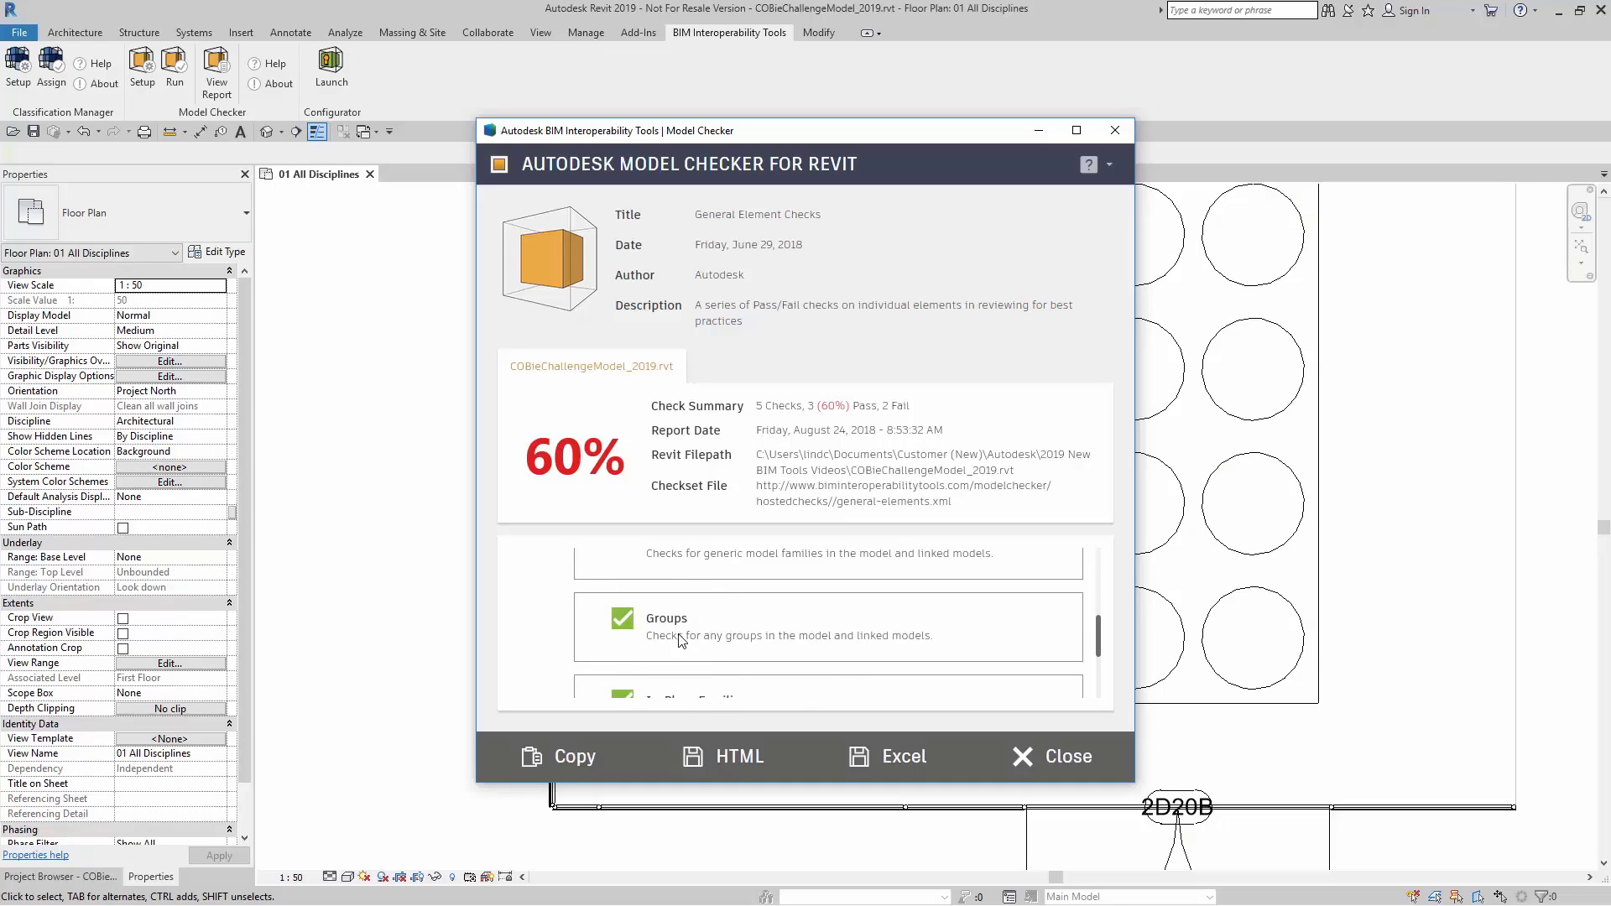
Copy the 60% Model Checker report to the clipboard and dismiss the confirmation
click(585, 760)
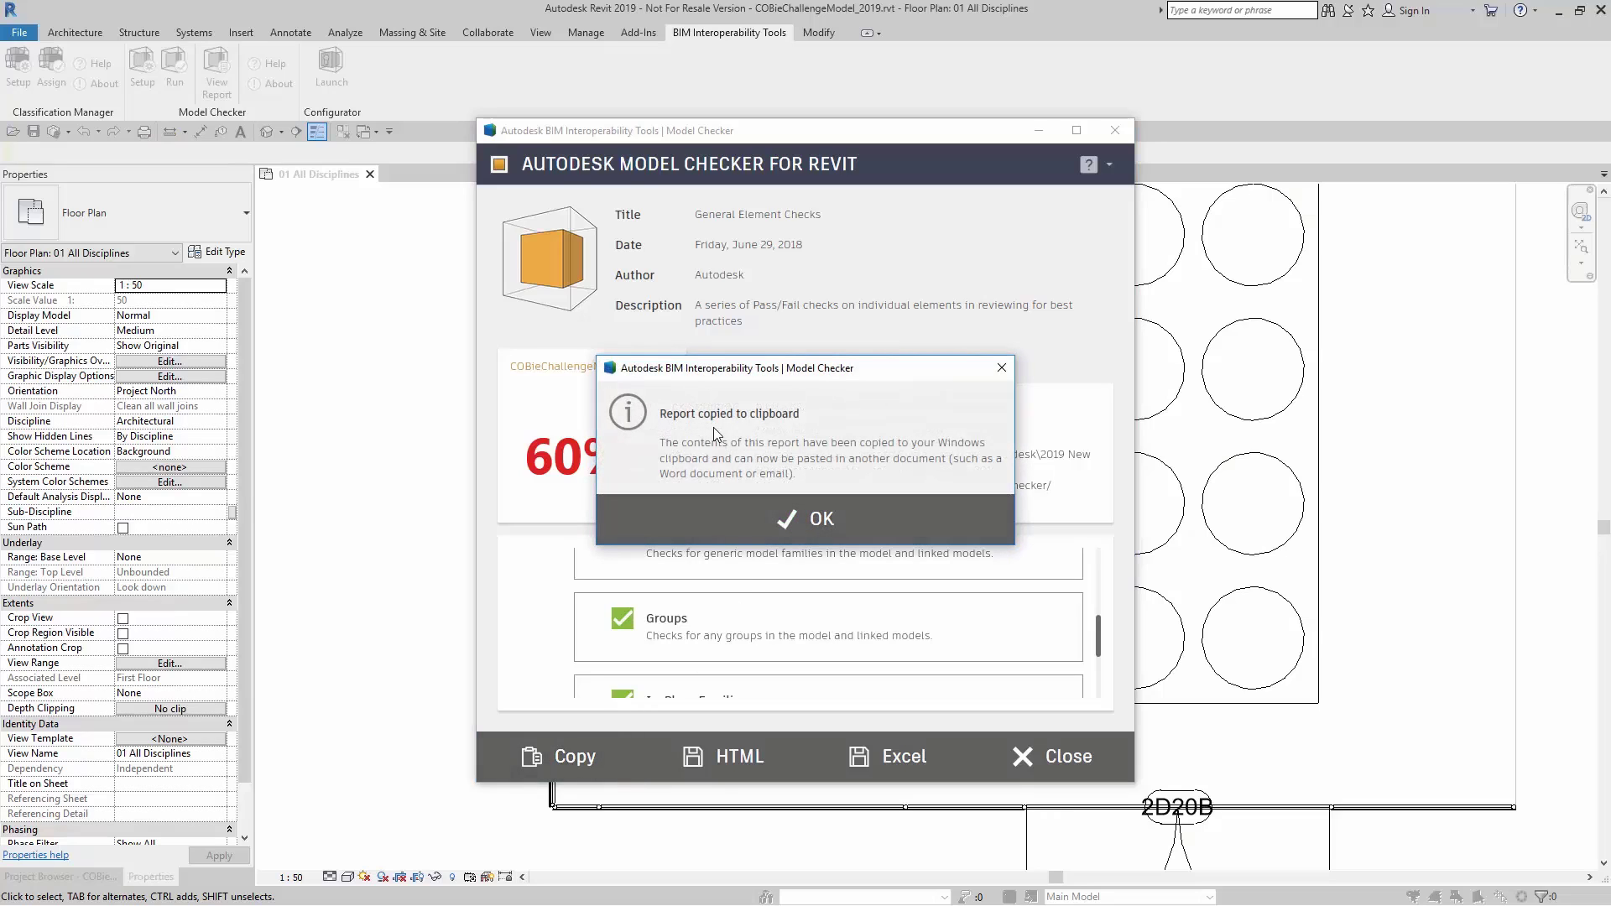
click(751, 425)
click(829, 520)
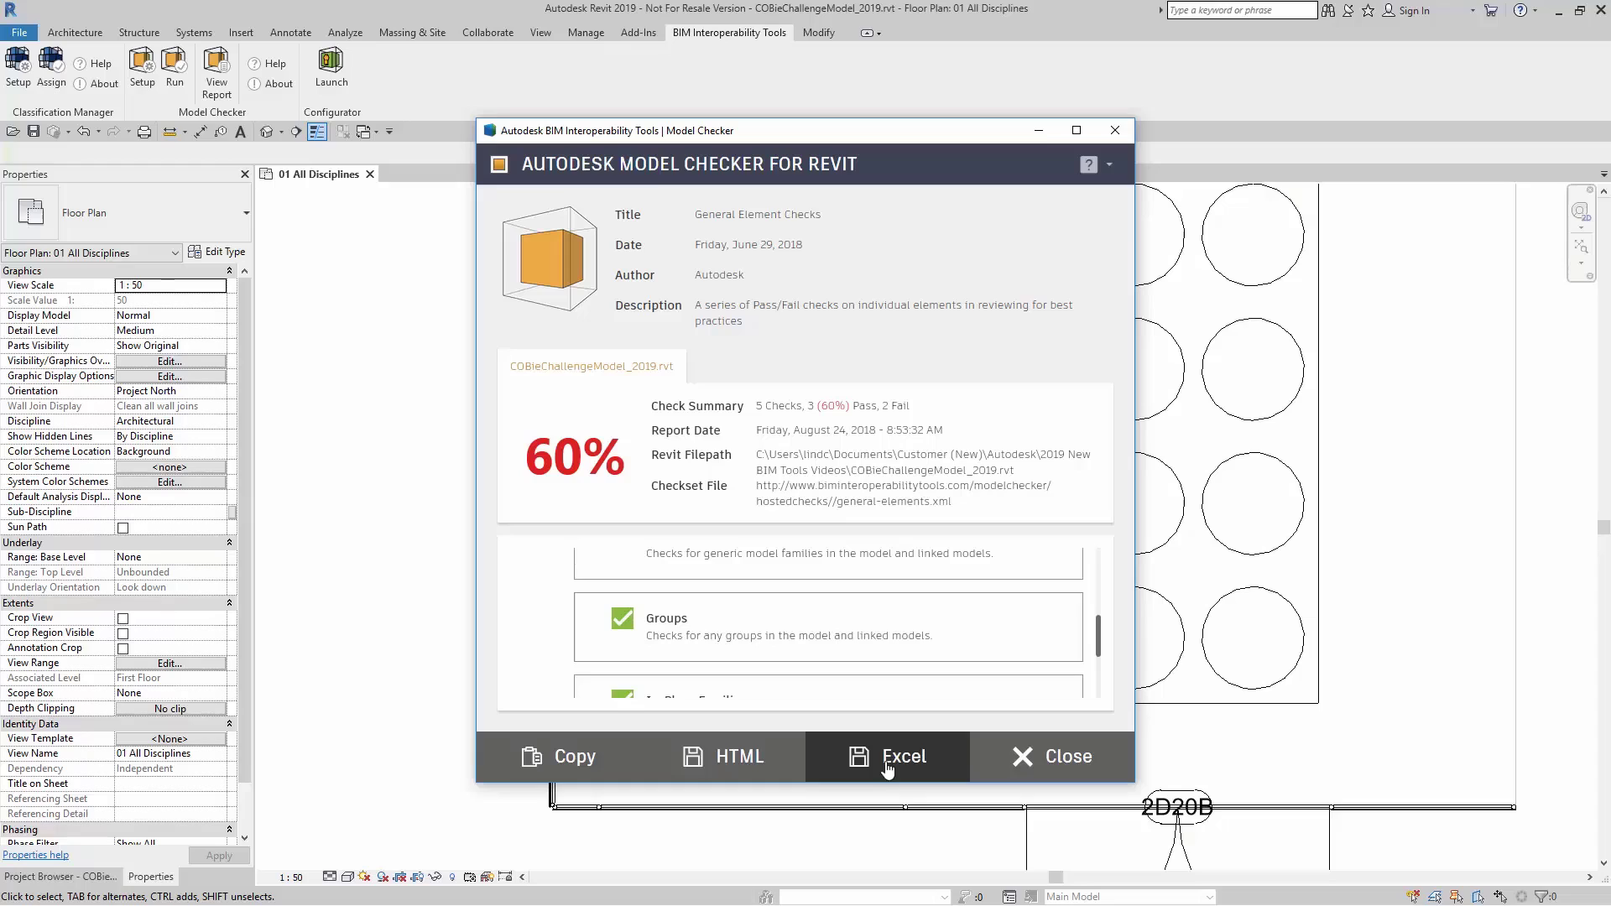
Close the report, reopen it with View Report, and close it again
click(1068, 758)
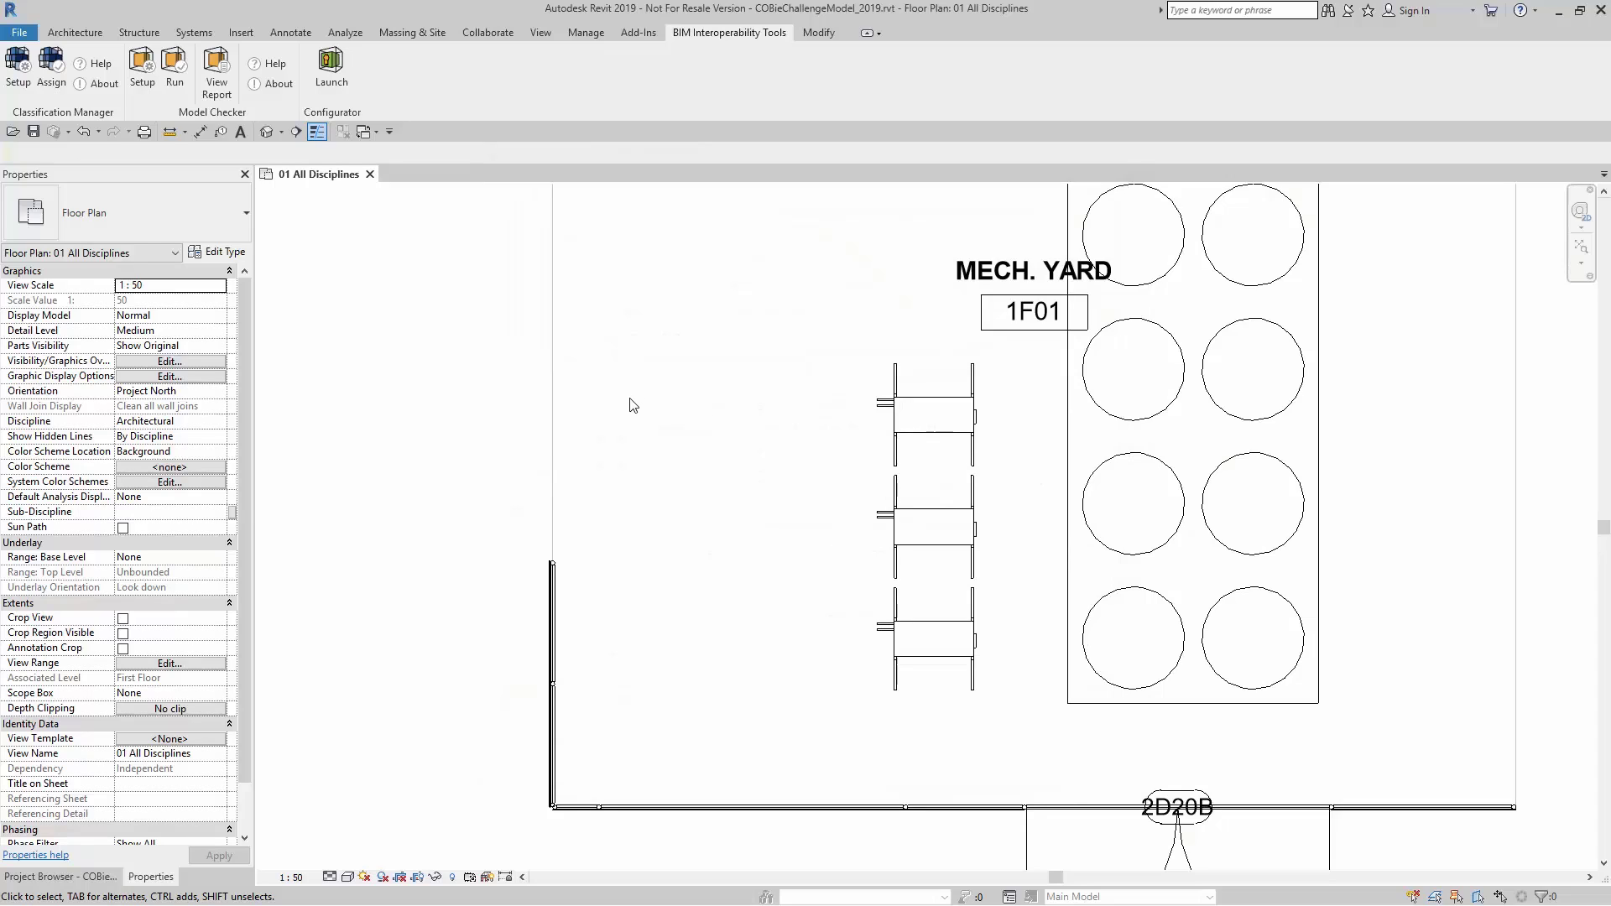
click(230, 94)
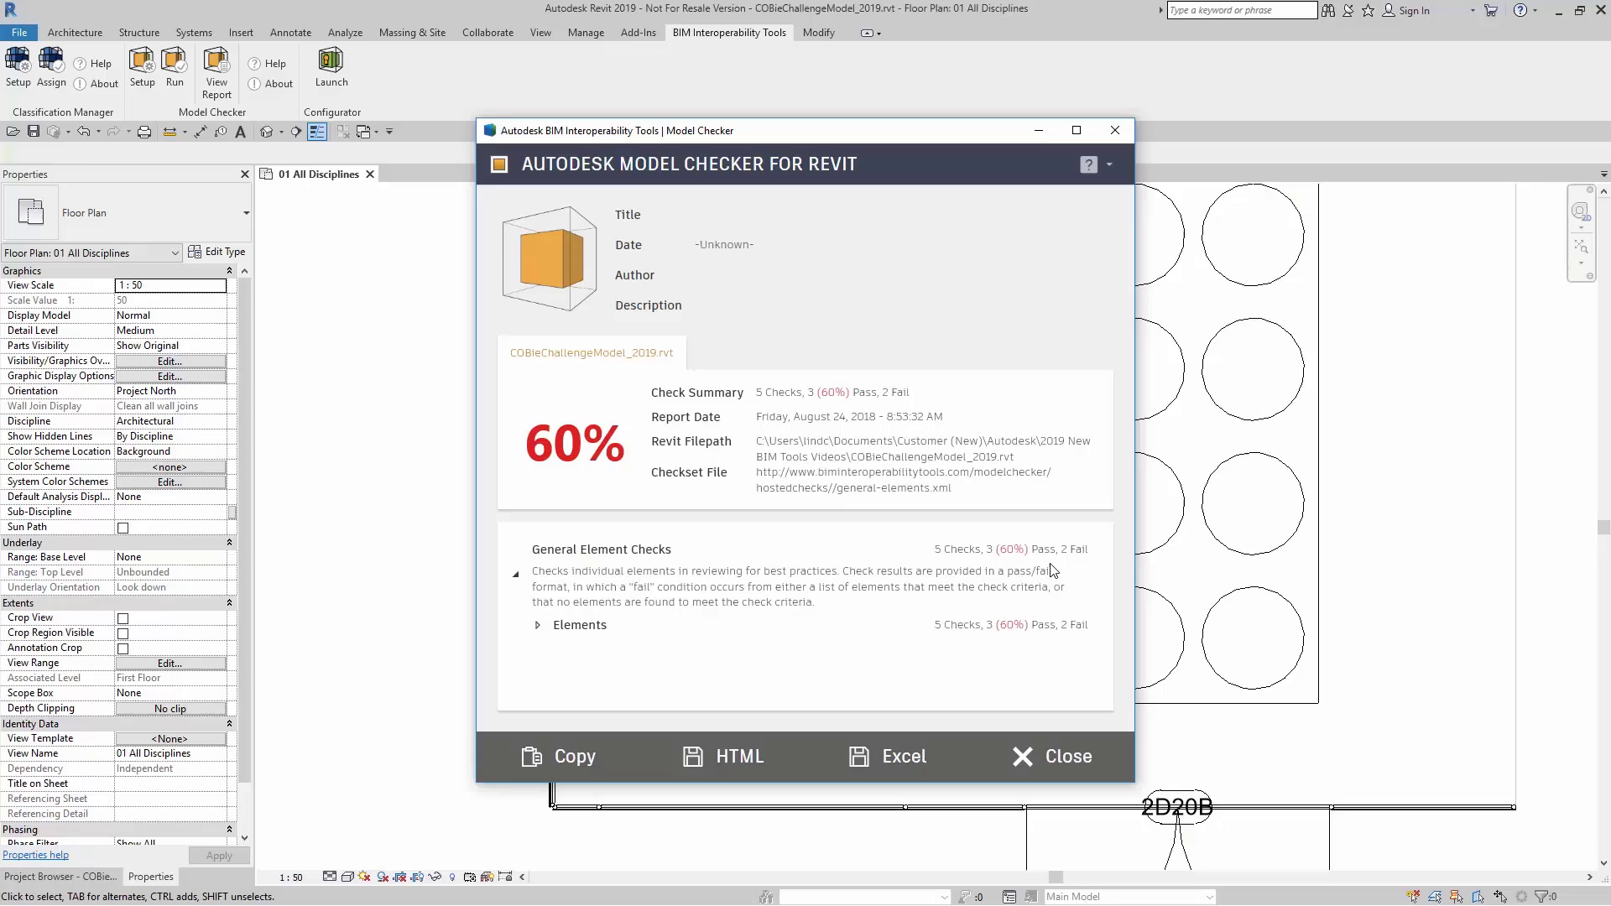
click(1041, 757)
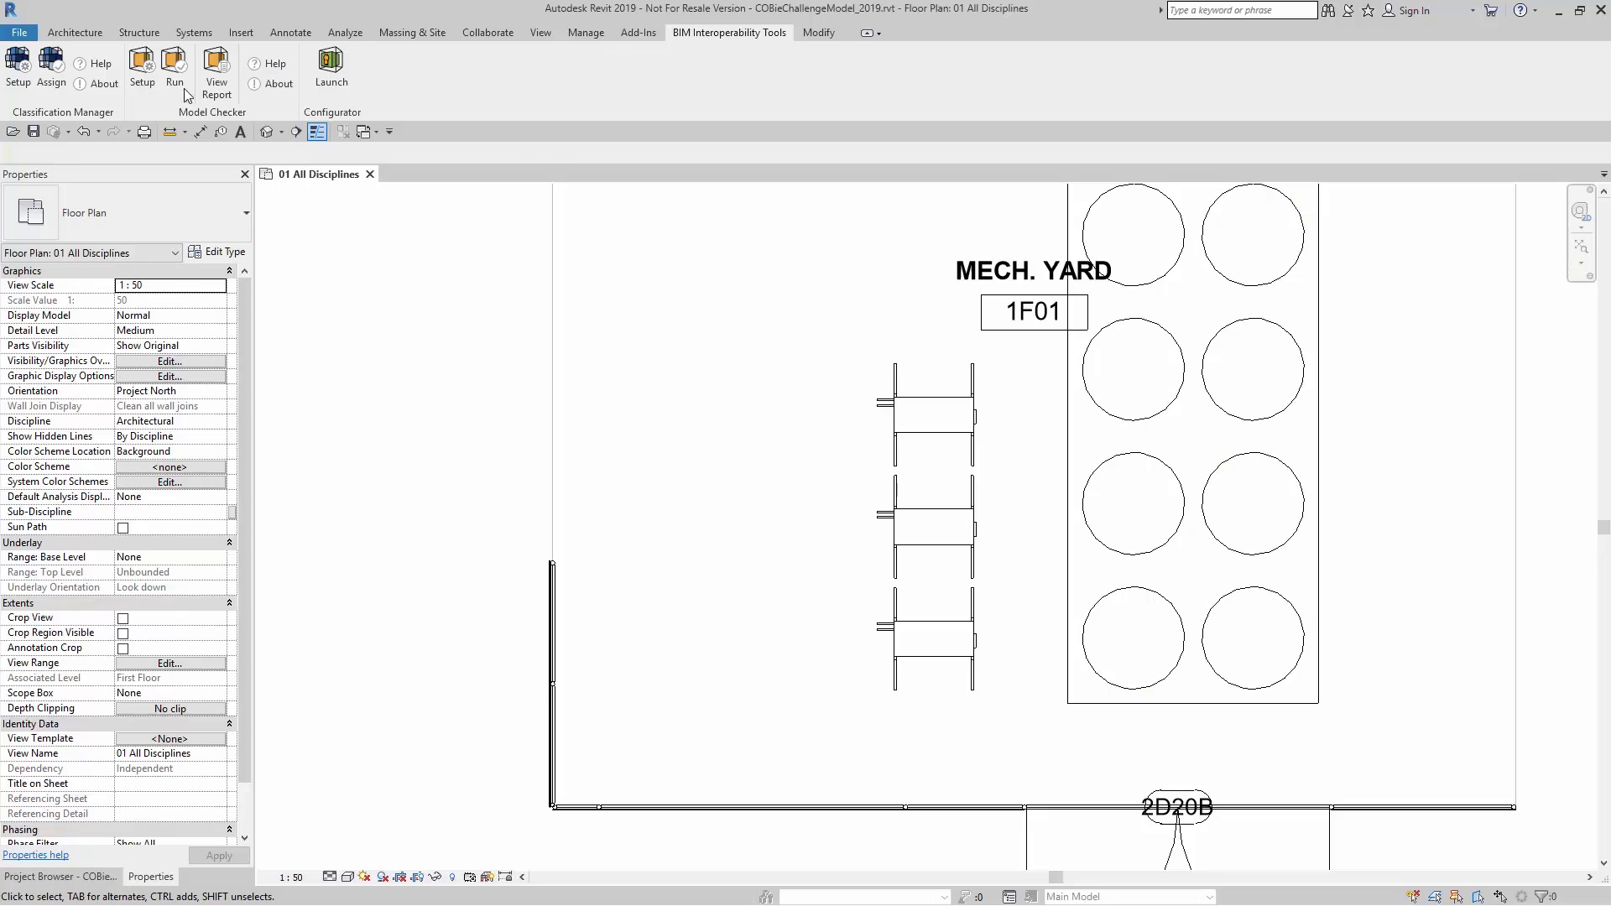
Load the Checks by Family Category checkset from Recent into Model Checker setup
click(146, 69)
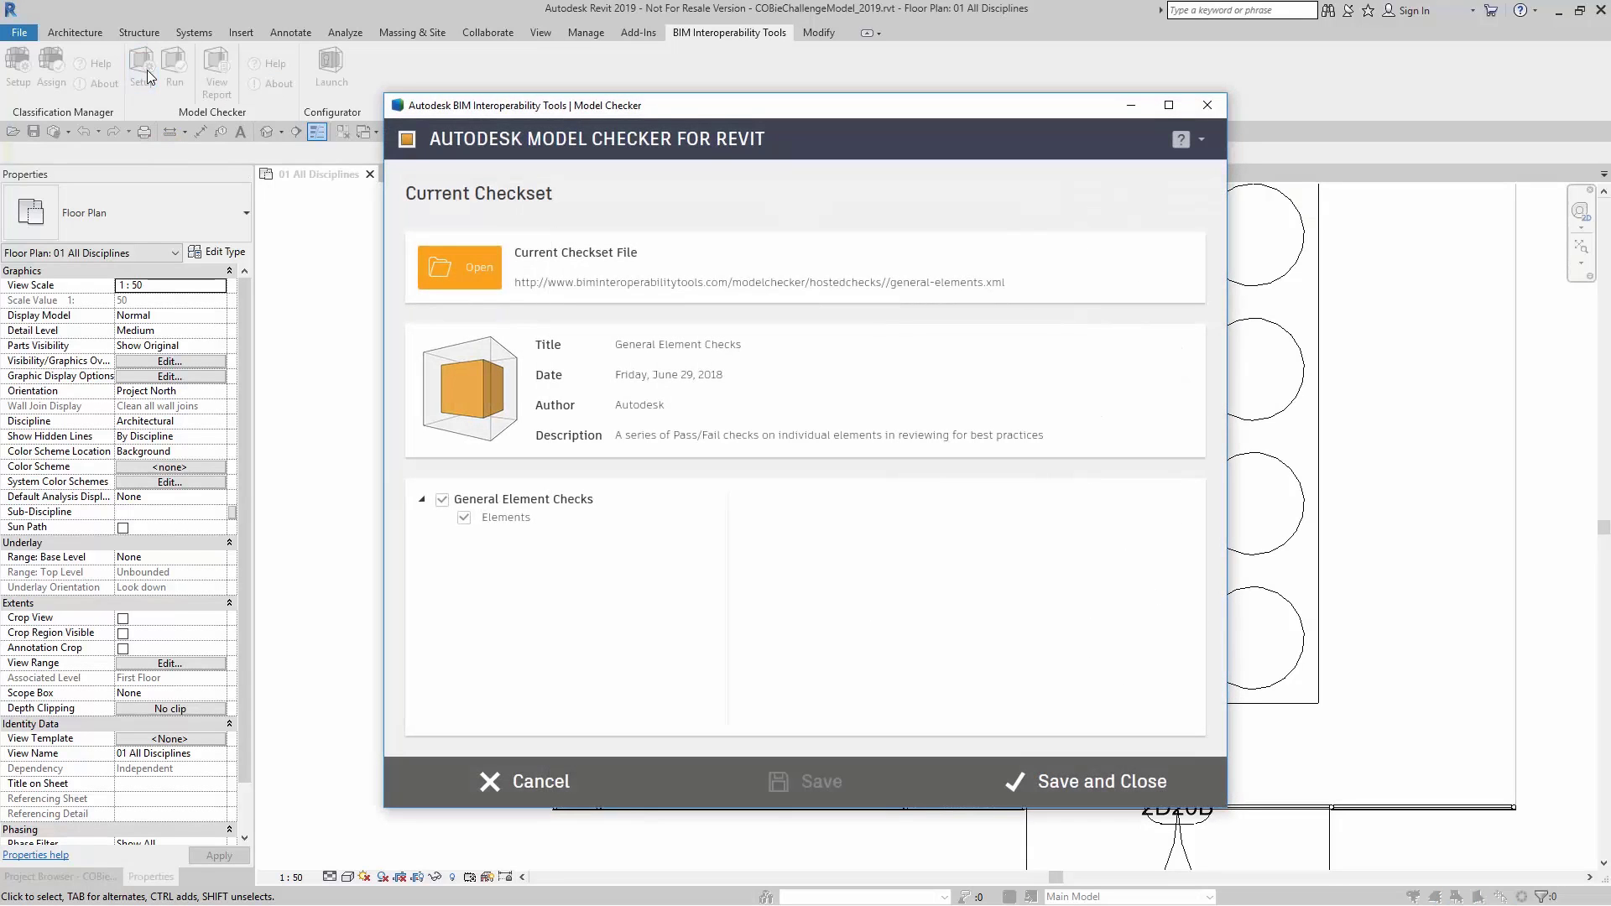
click(466, 271)
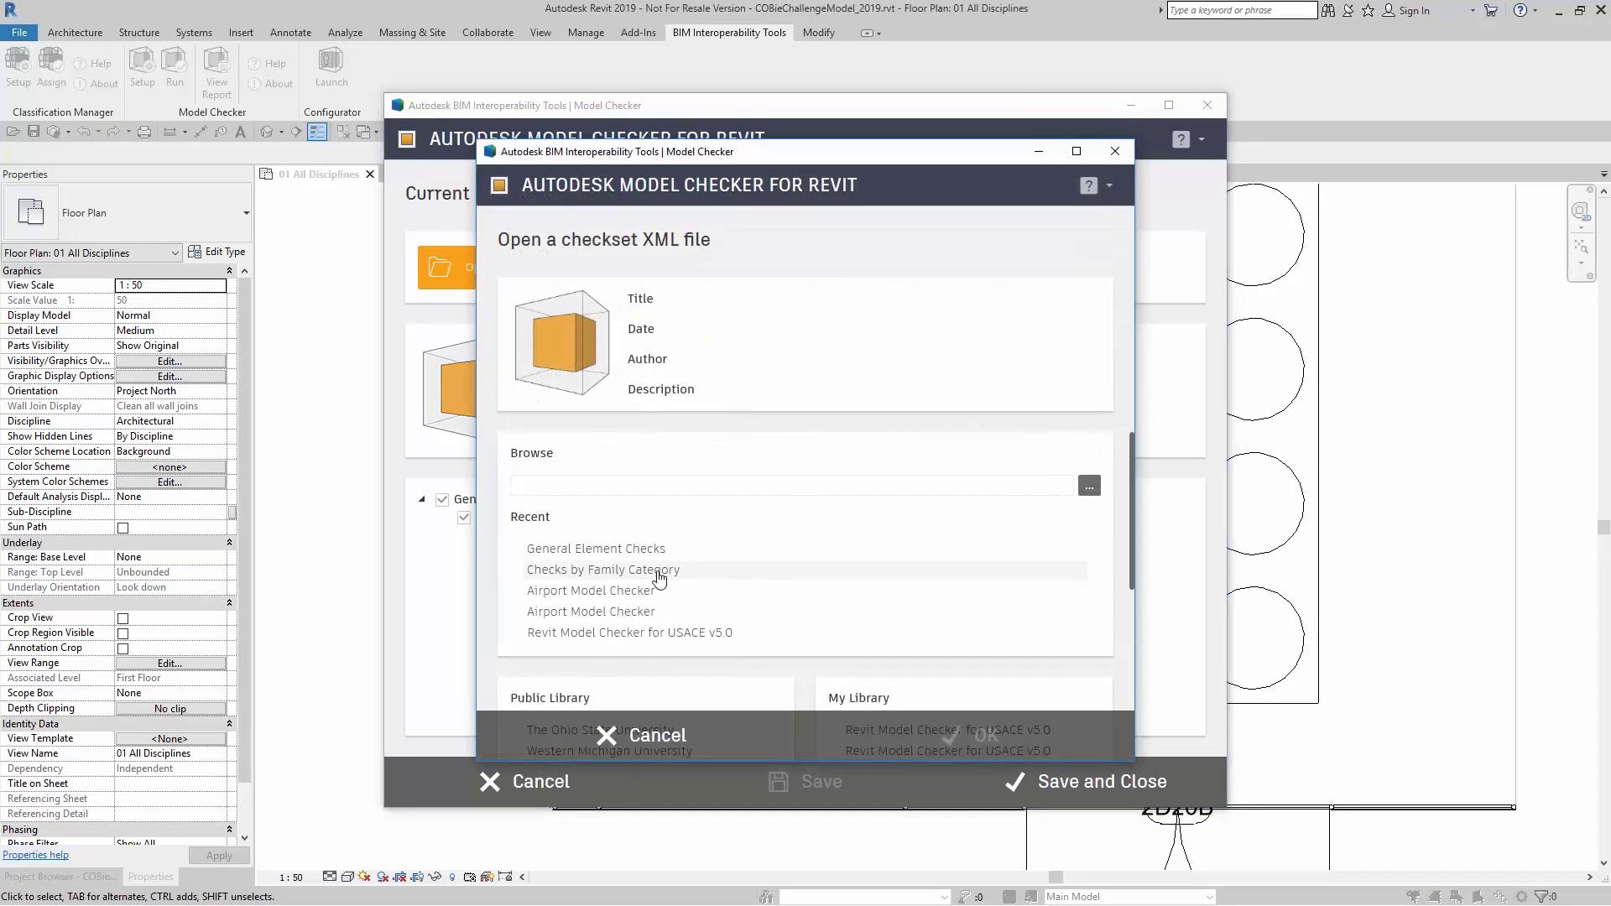
click(587, 550)
click(583, 585)
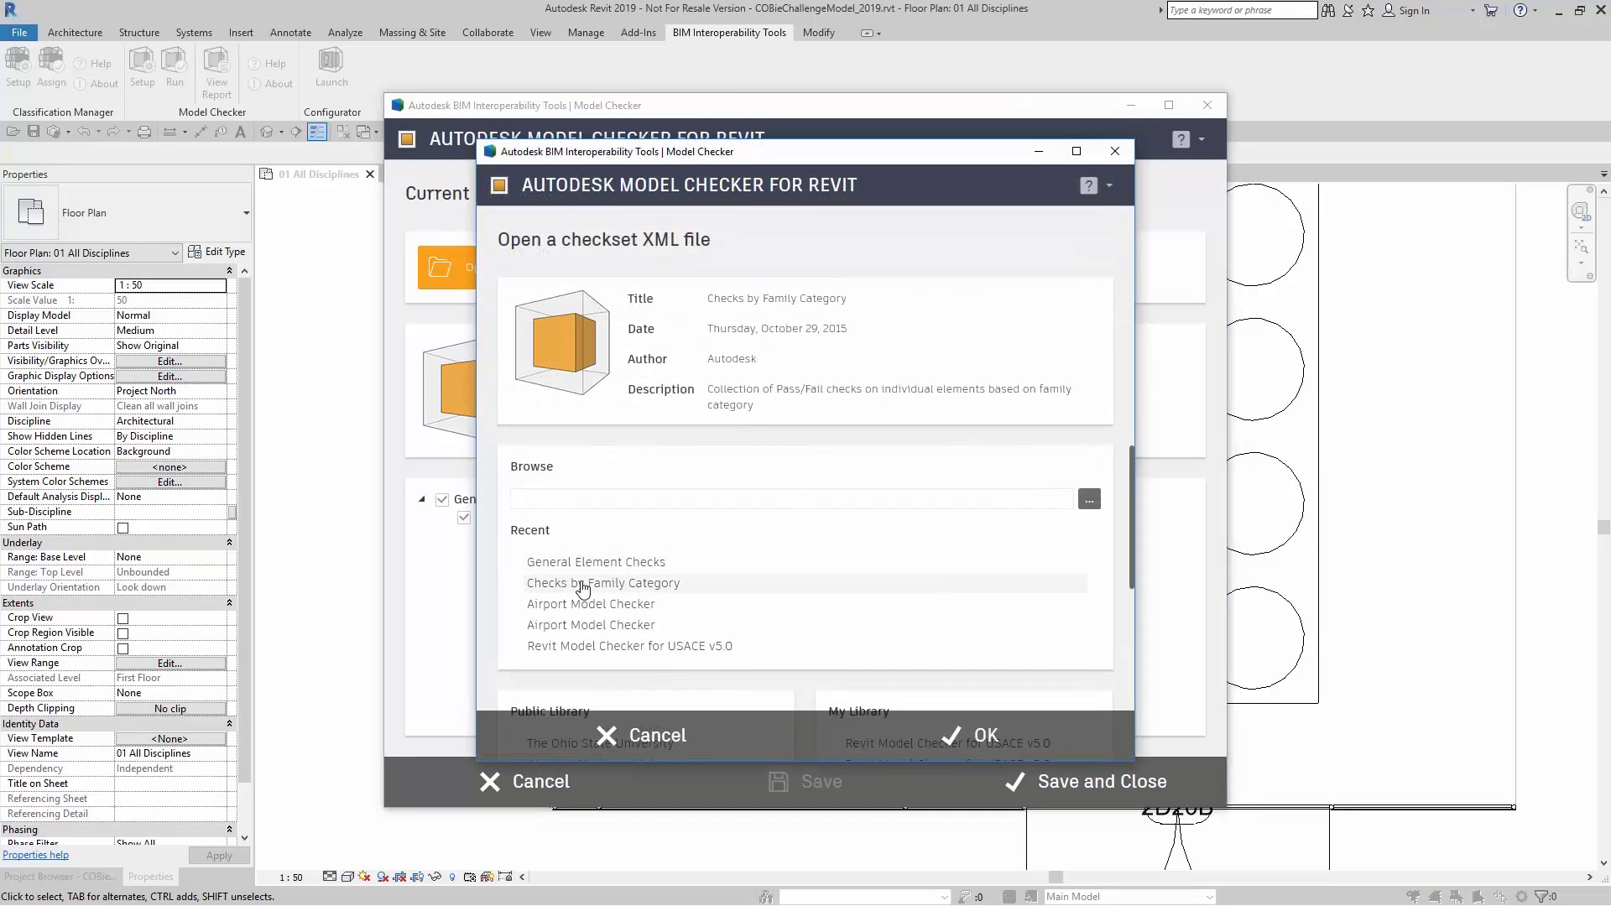
click(945, 735)
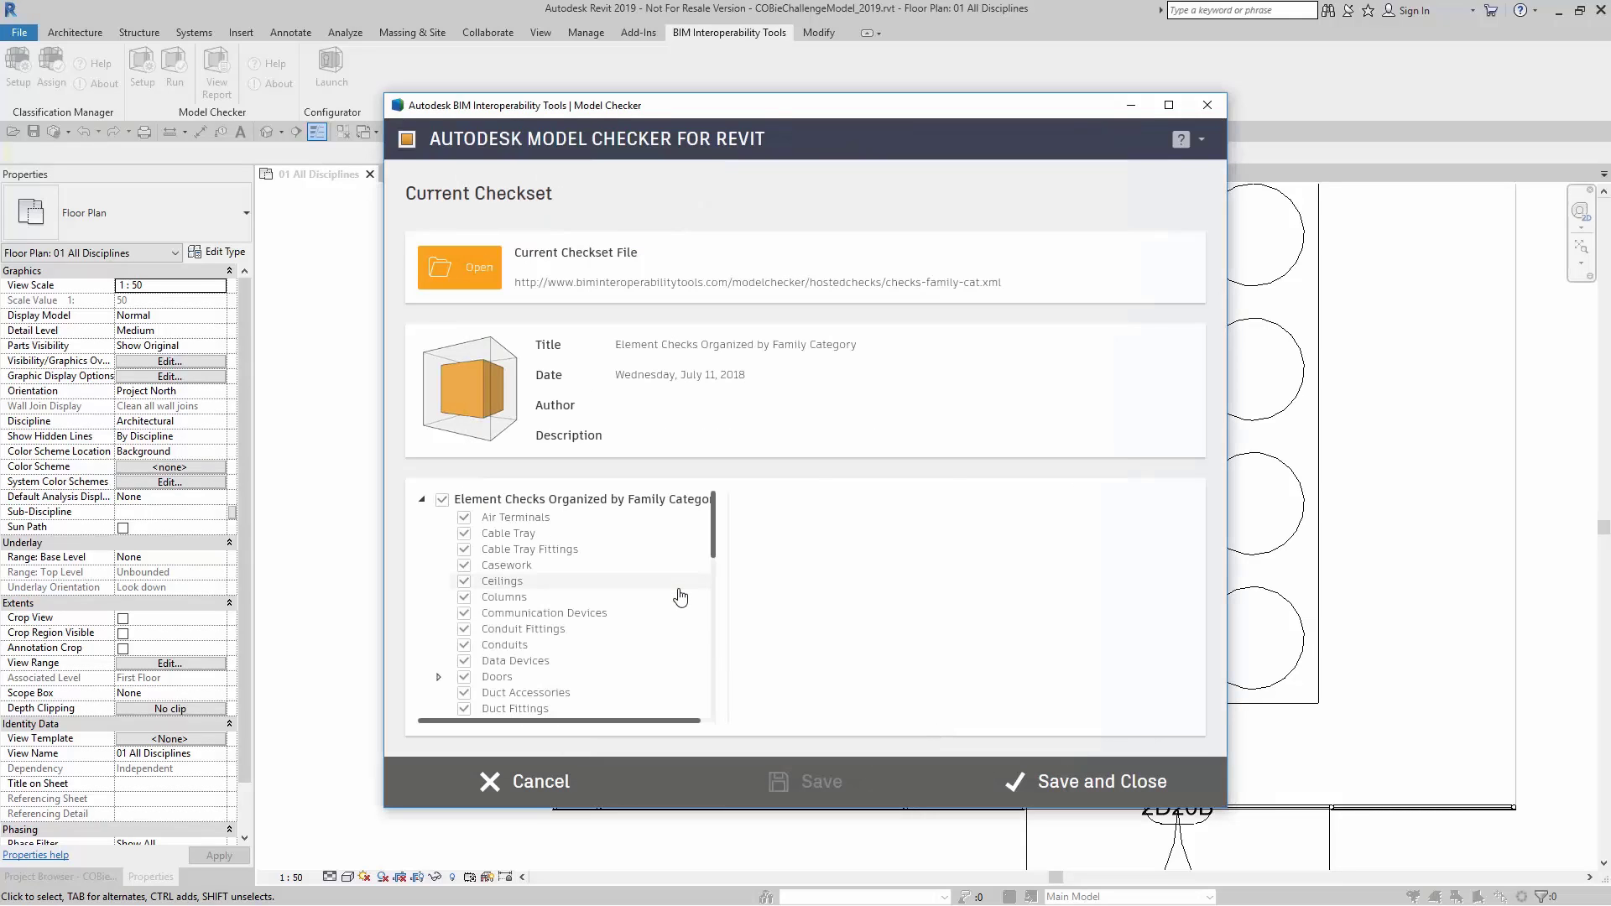
Expand the Doors category to show Exterior Doors and Interior Doors
scroll(713, 537, down, 1)
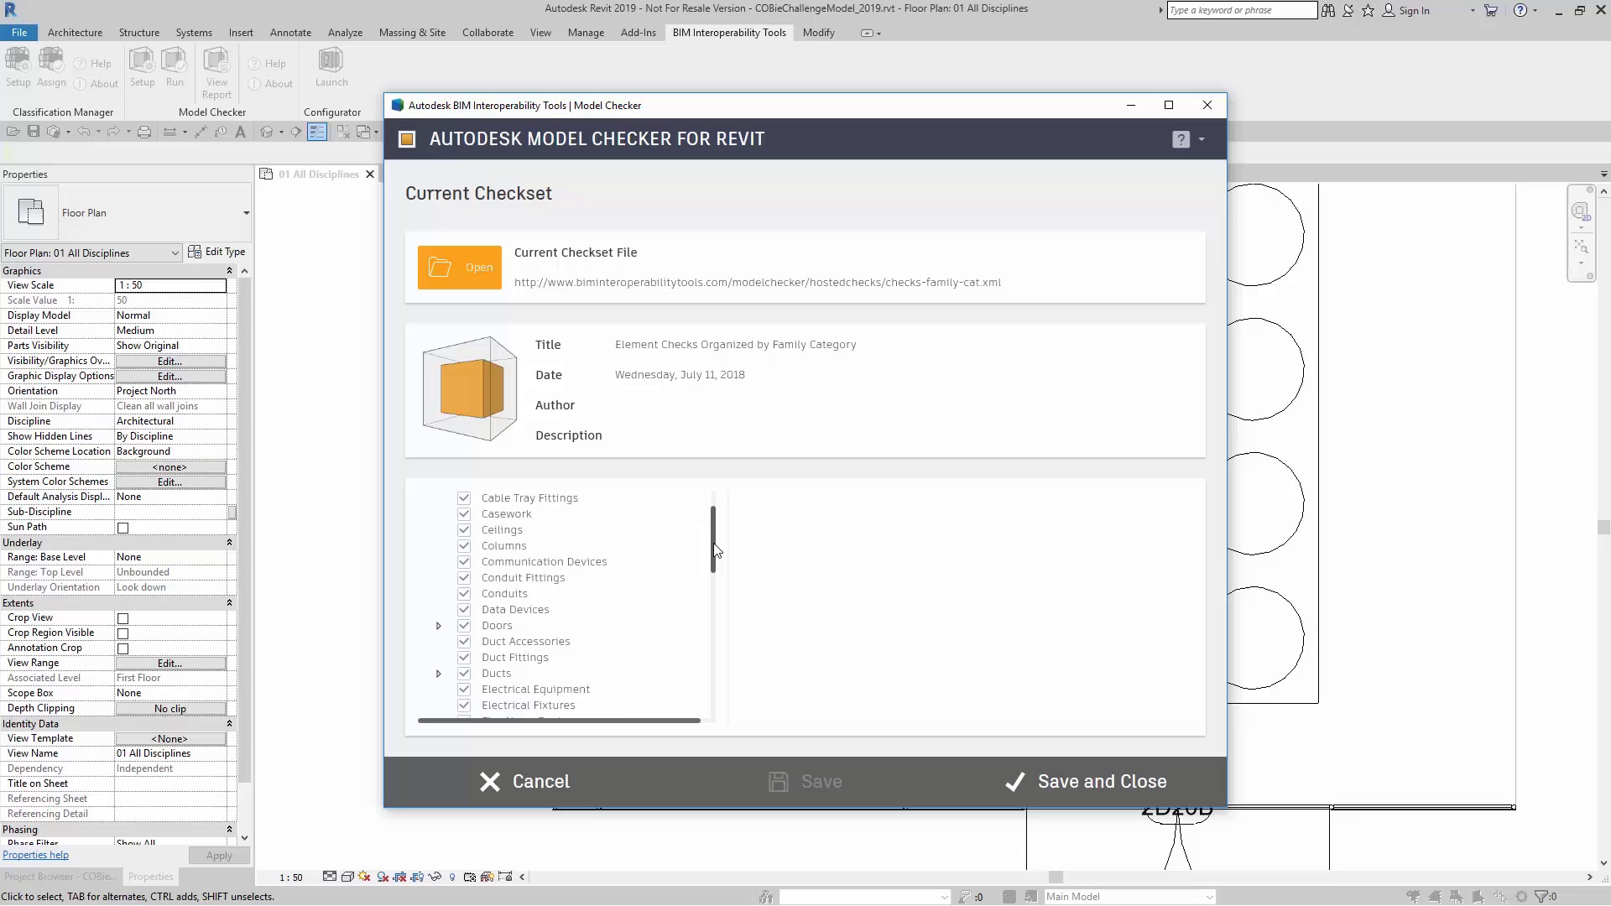
mouse_move(715, 550)
mouse_down()
mouse_move(718, 699)
mouse_move(713, 528)
mouse_up()
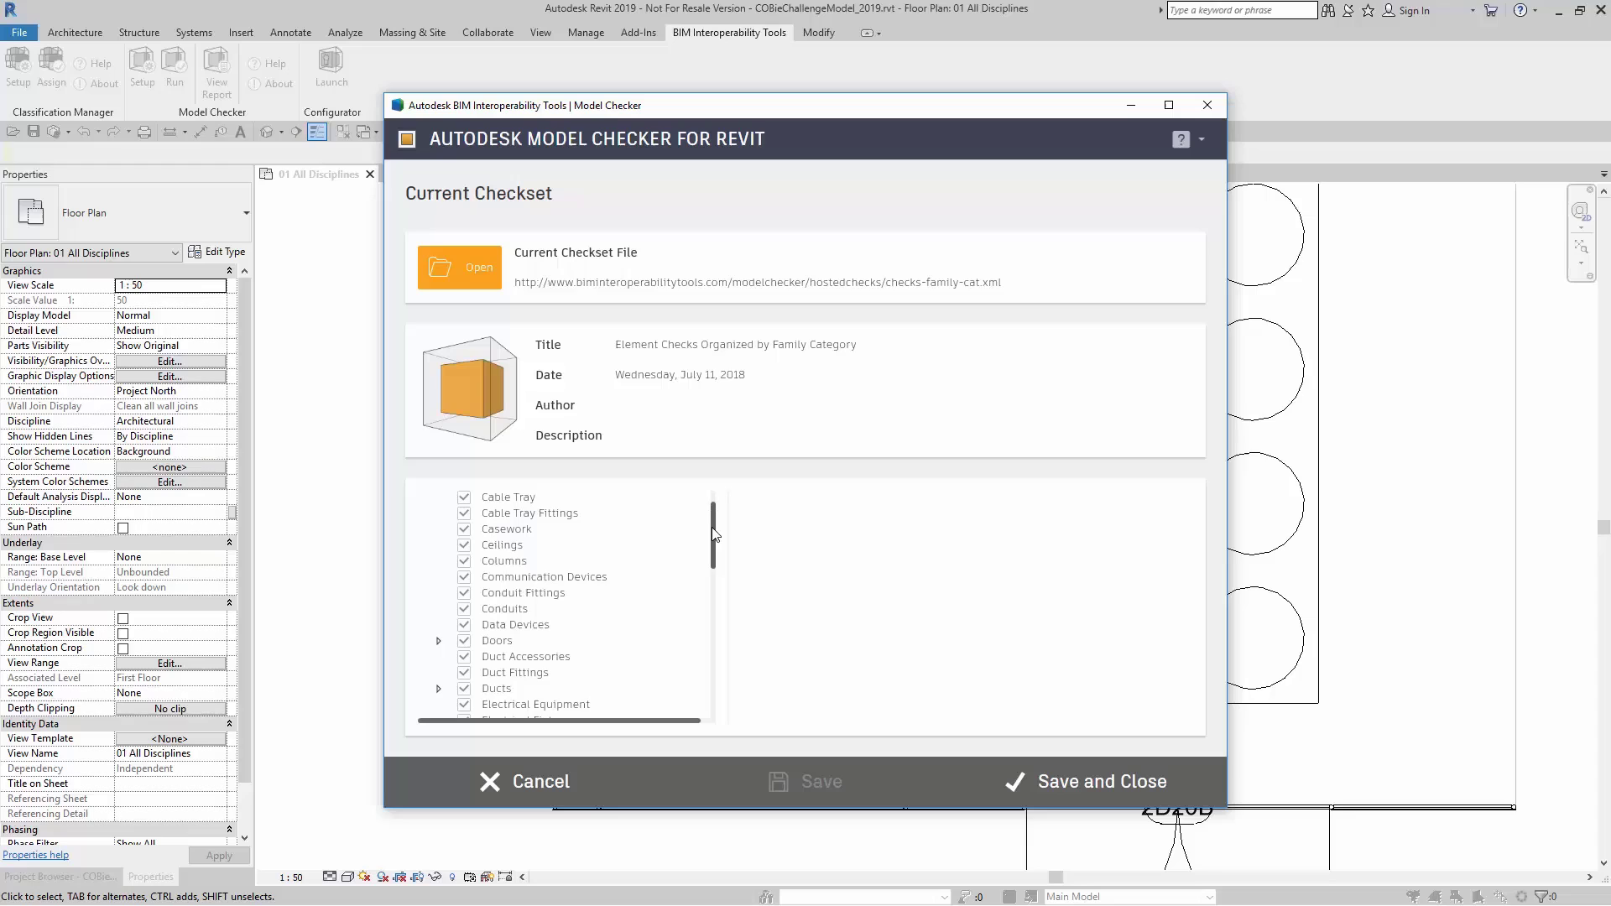
click(505, 646)
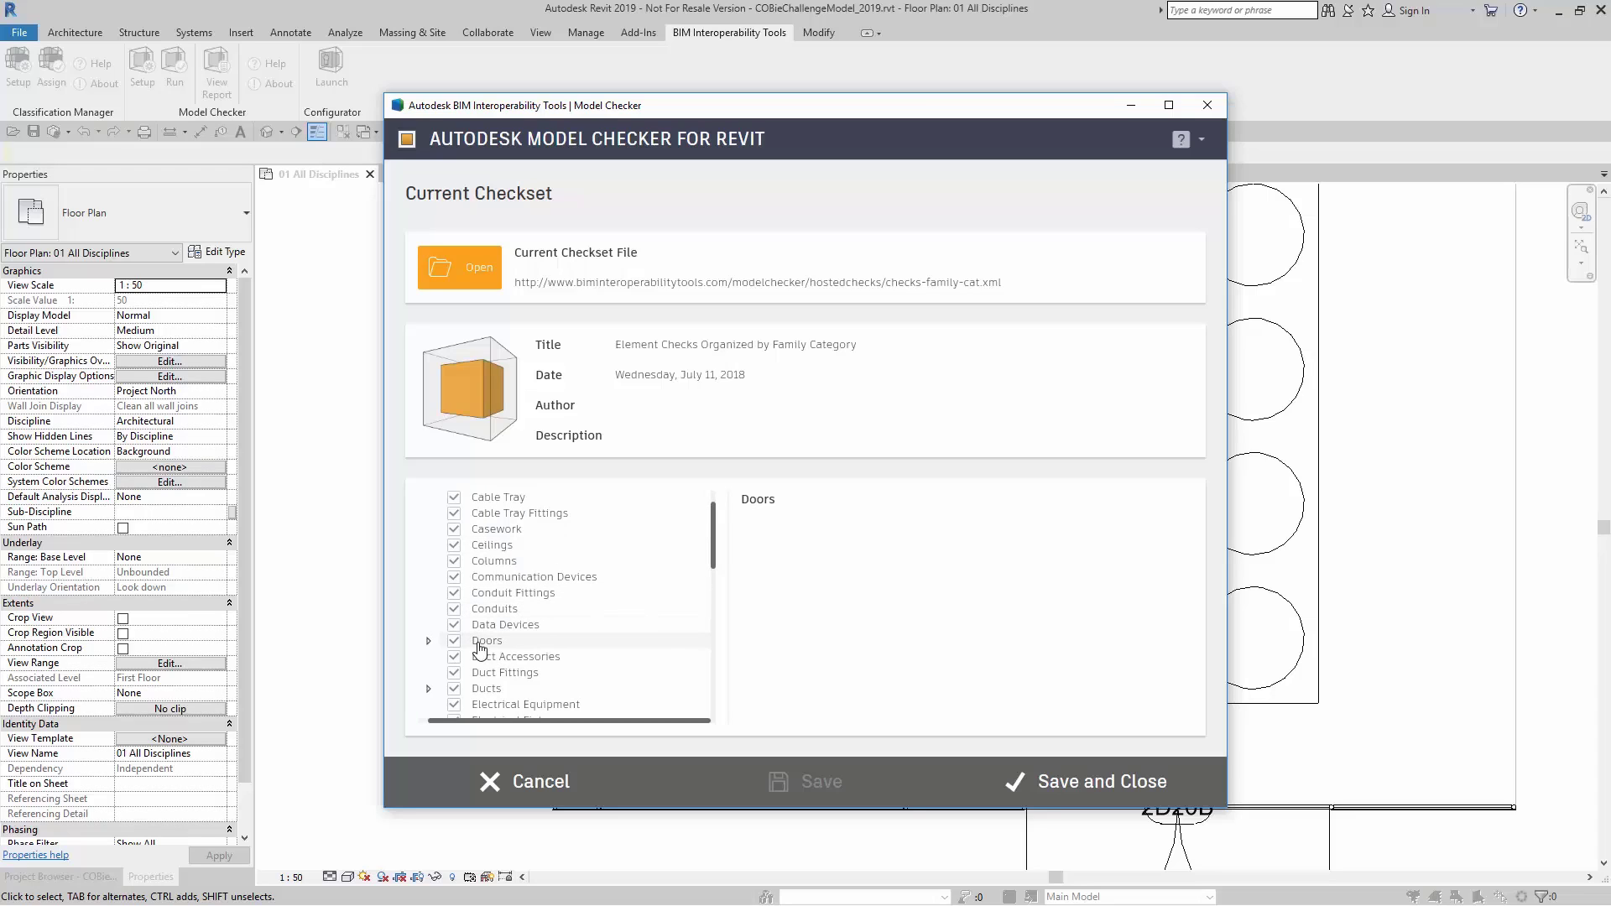
click(428, 641)
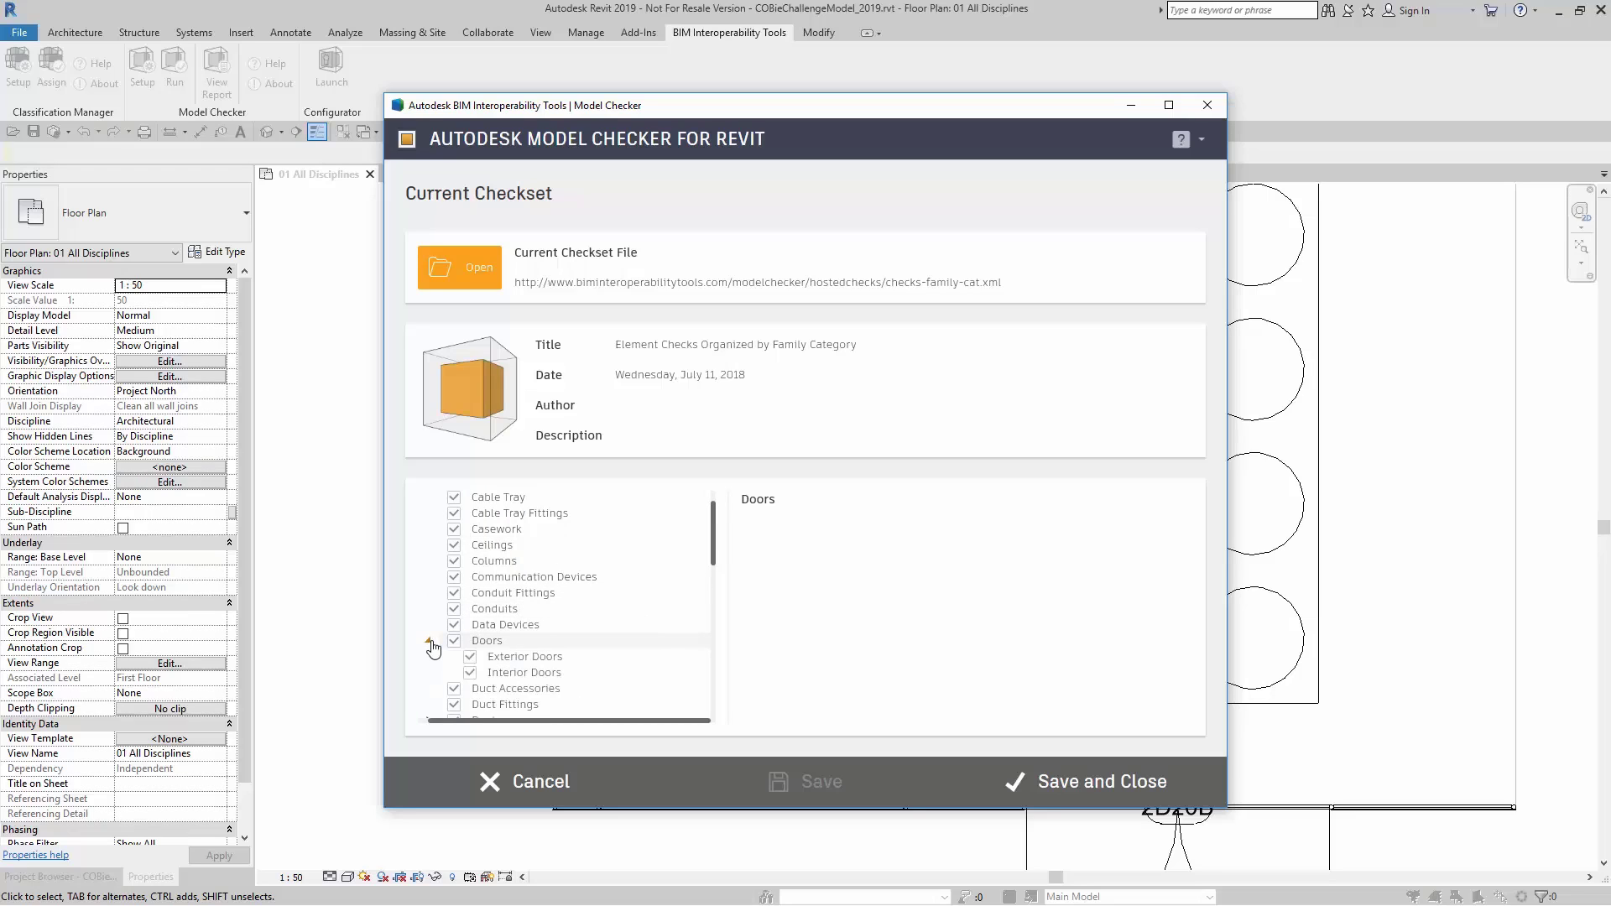
Leave only Doors > Exterior Doors ticked, unchecking Interior Doors and every other category
click(530, 659)
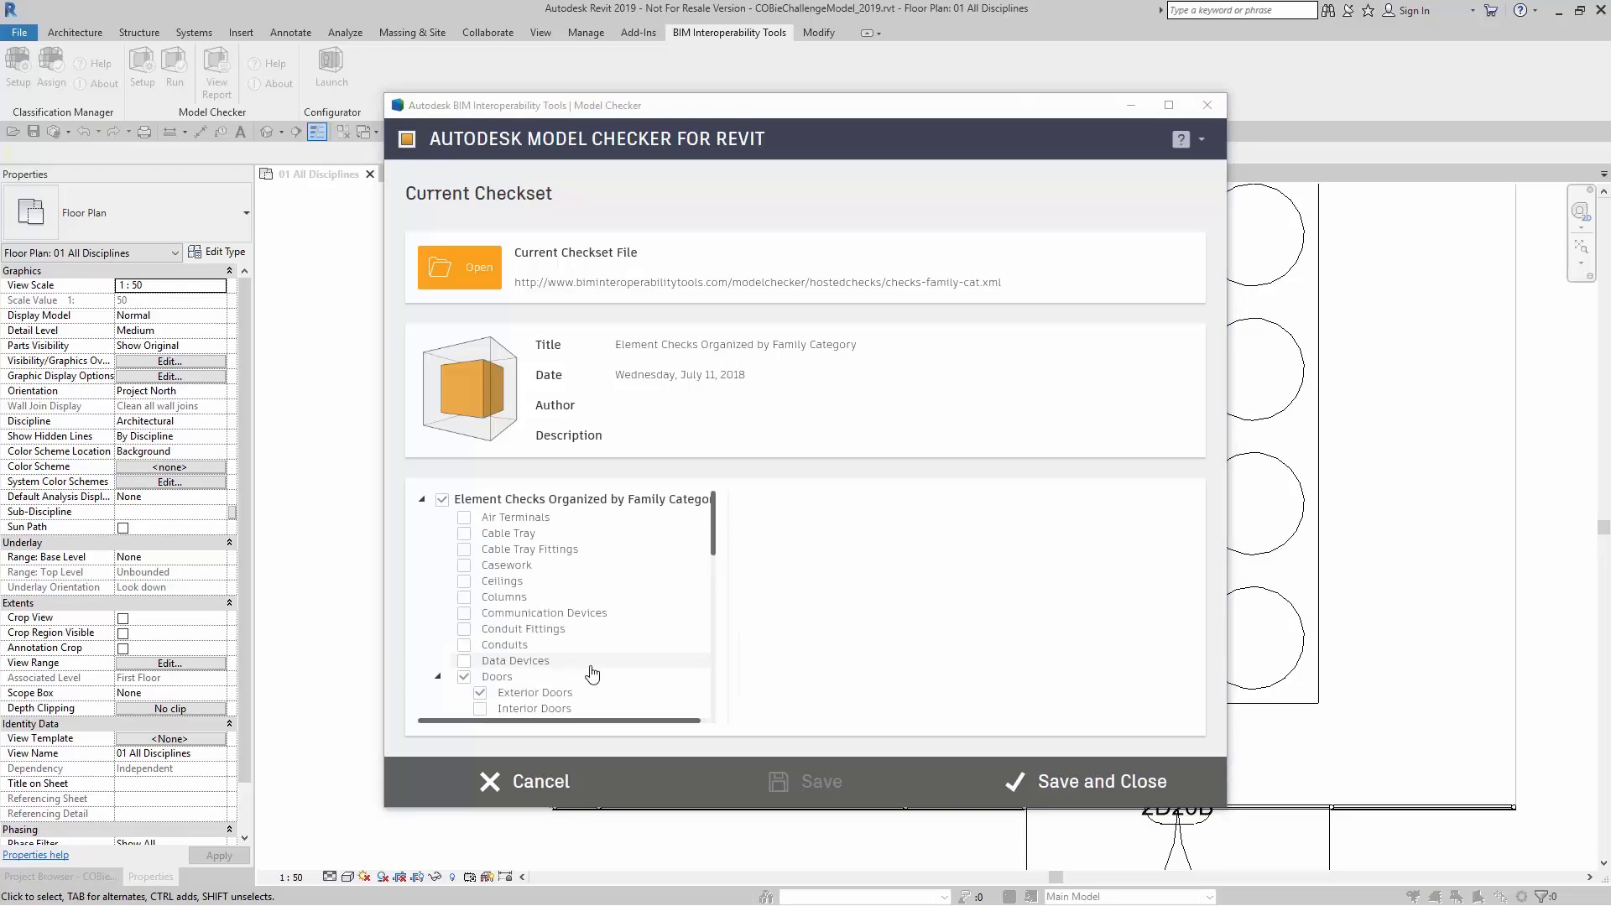
click(712, 583)
scroll(712, 585, up, 2)
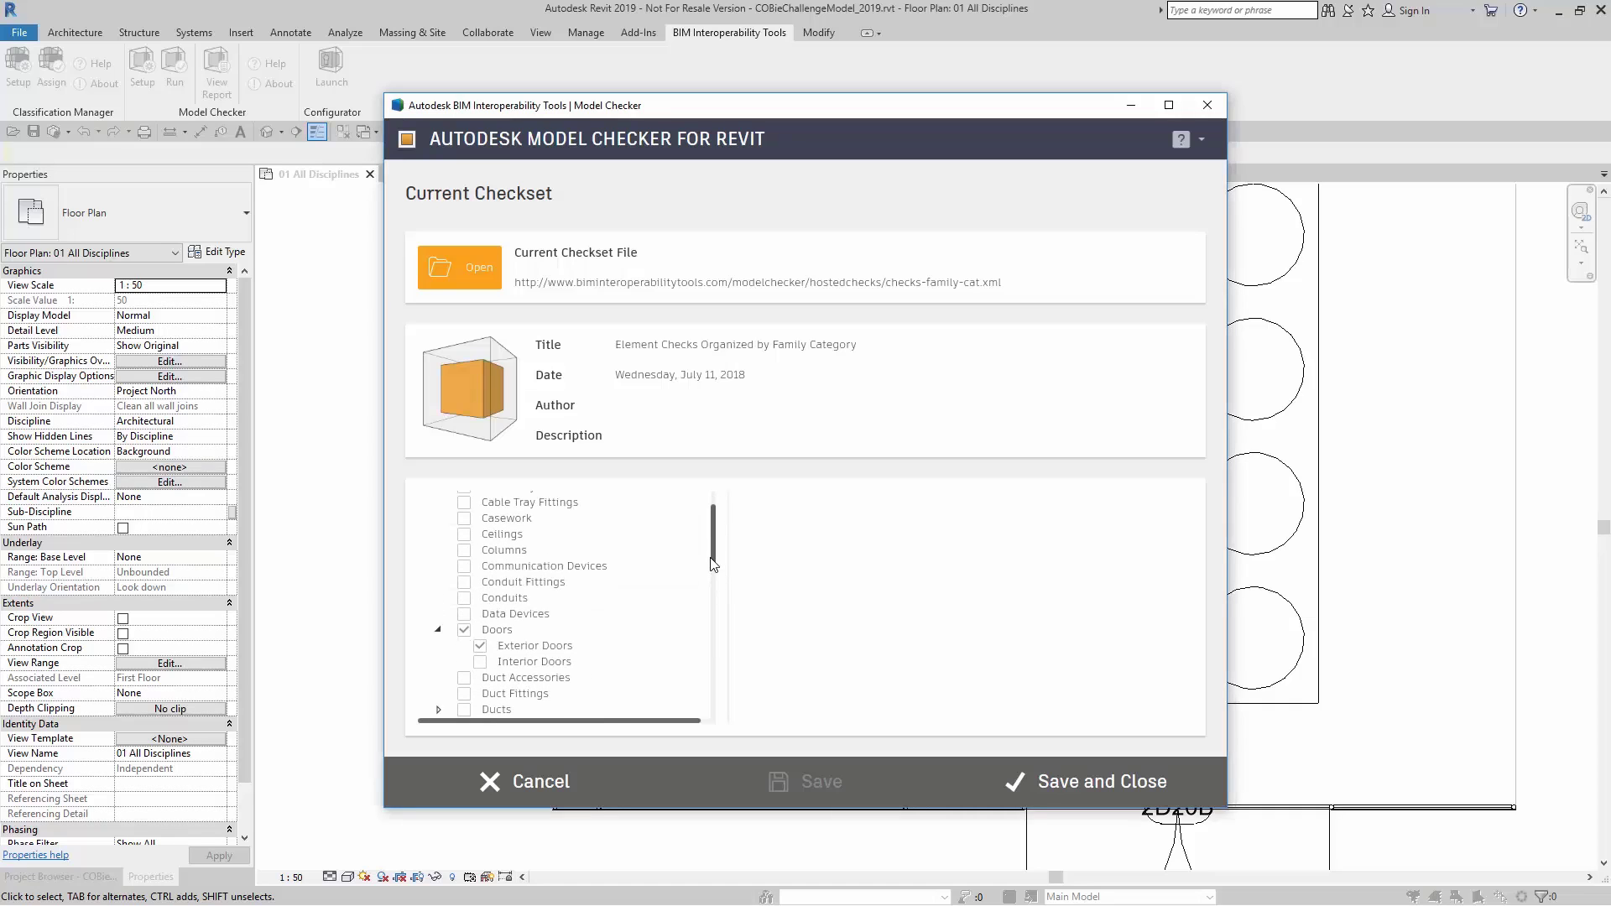
Turn off the Mark, Type Mark and Generic checks for Exterior Doors
click(521, 646)
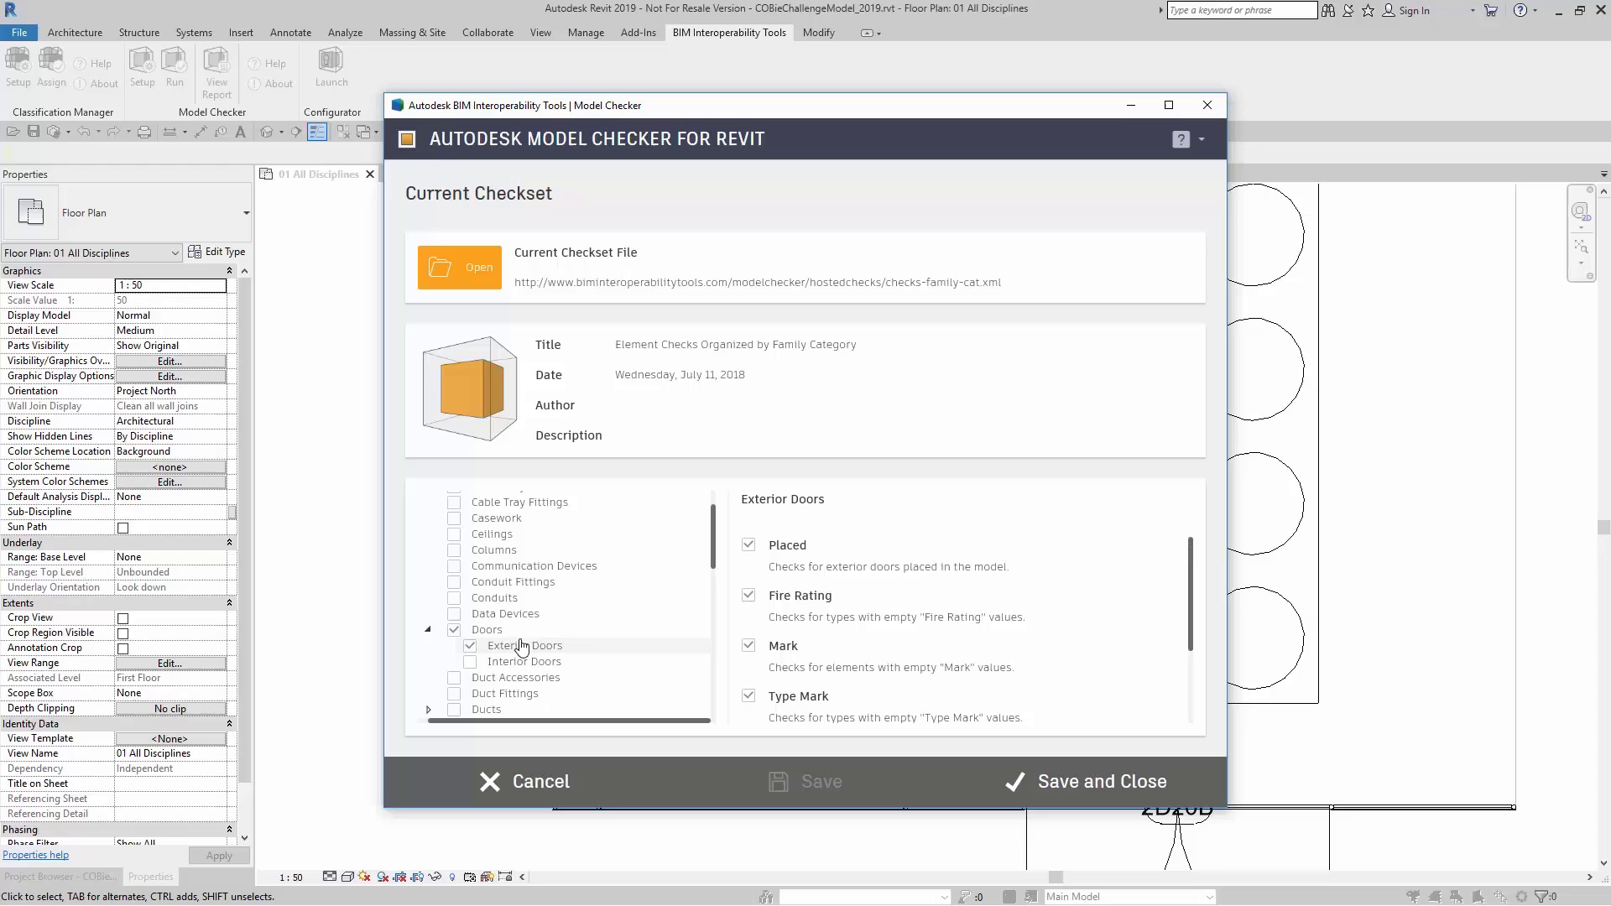
click(748, 647)
click(749, 698)
scroll(752, 667, down, 1)
scroll(754, 667, down, 1)
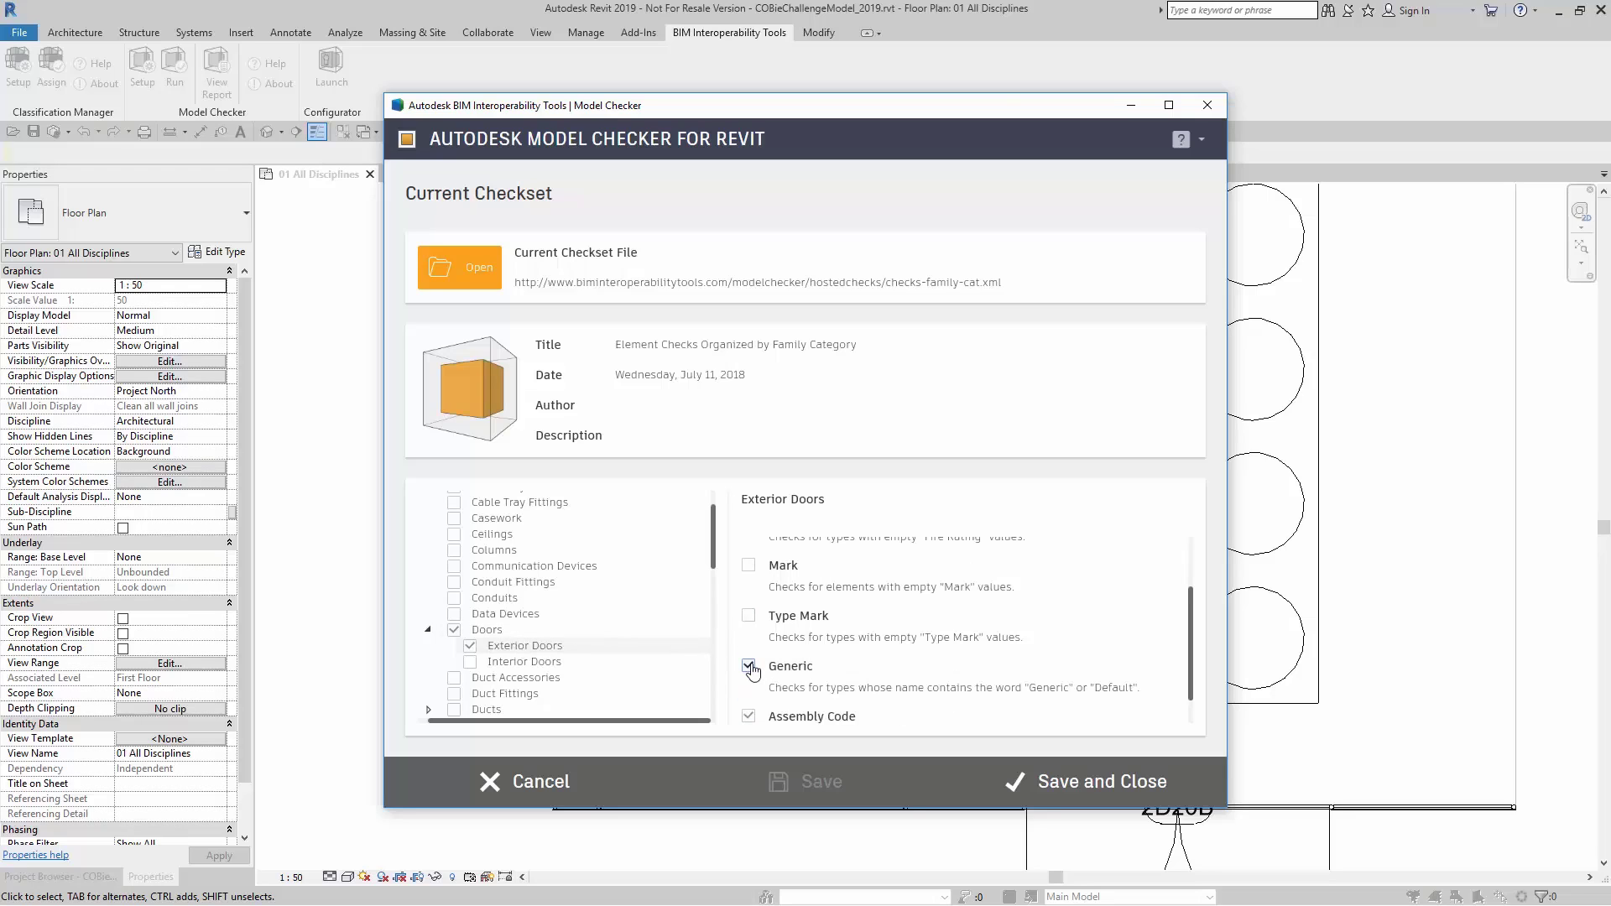
click(749, 666)
Turn off the Placed check too, leaving only Fire Rating, and save the checkset
scroll(753, 722, down, 1)
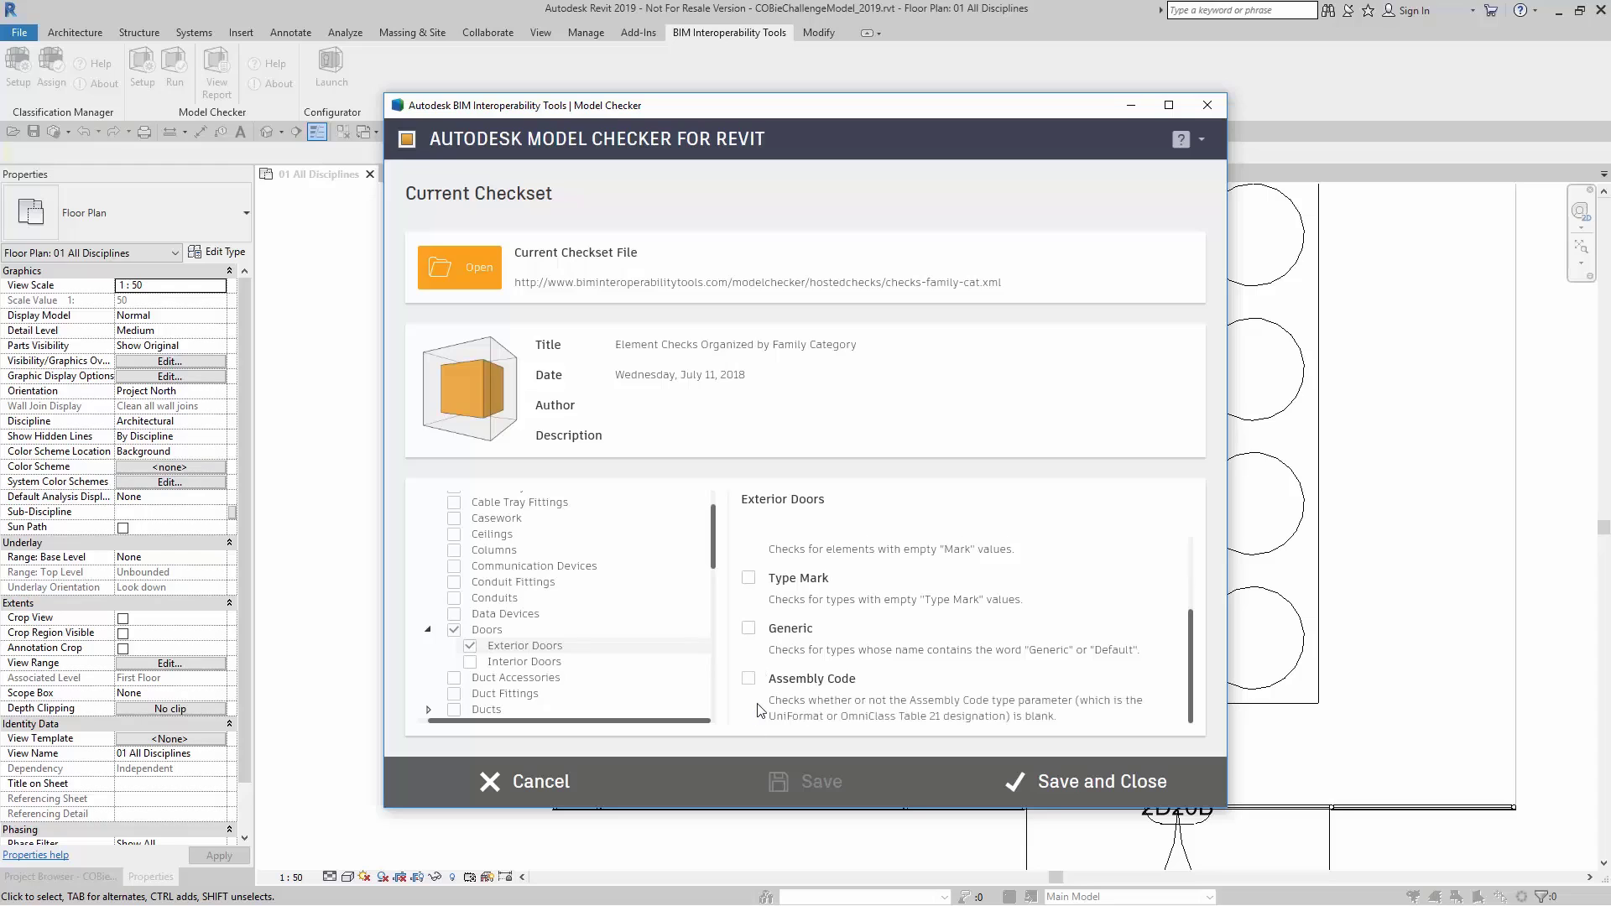
scroll(759, 707, up, 3)
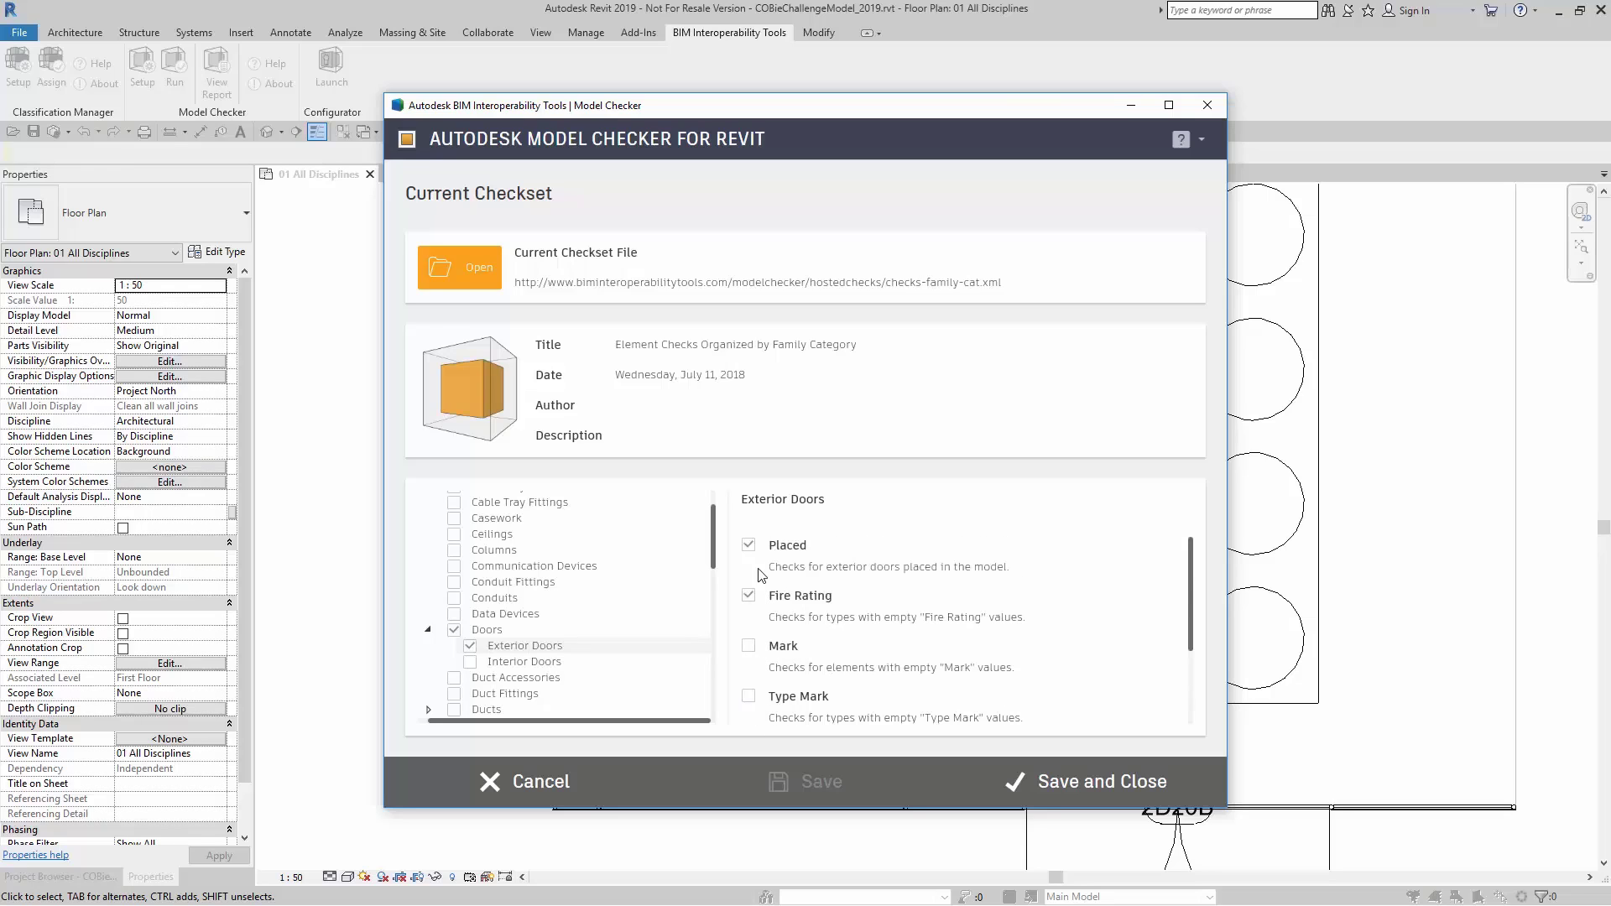
click(749, 547)
click(748, 547)
click(1070, 787)
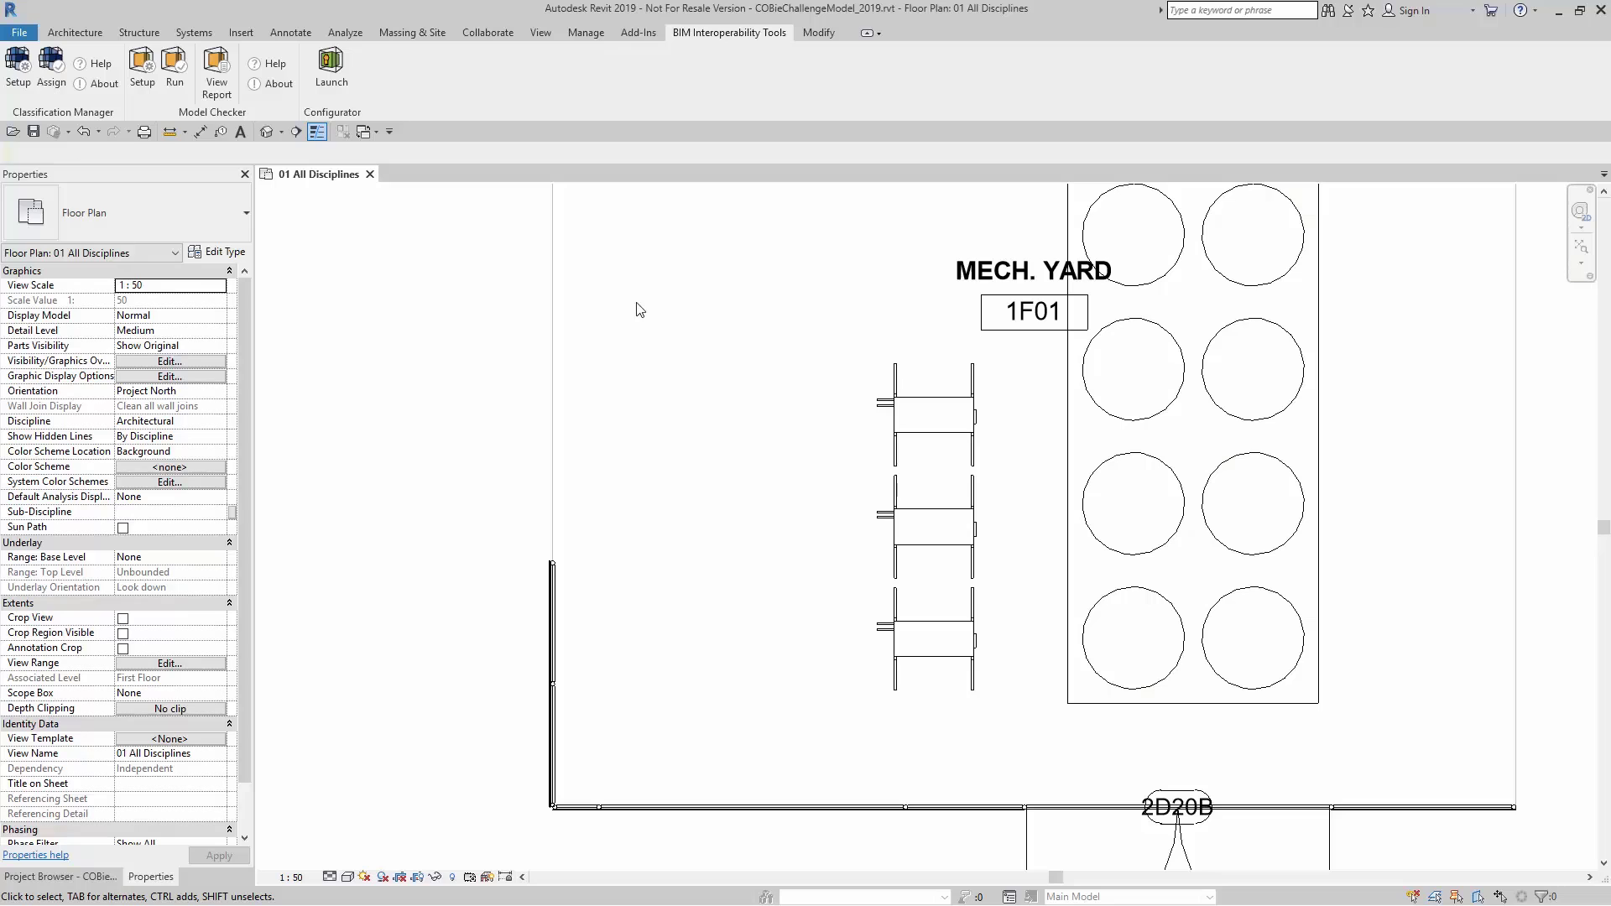
Run the Model Checker on the current model and enlarge the report window
click(188, 88)
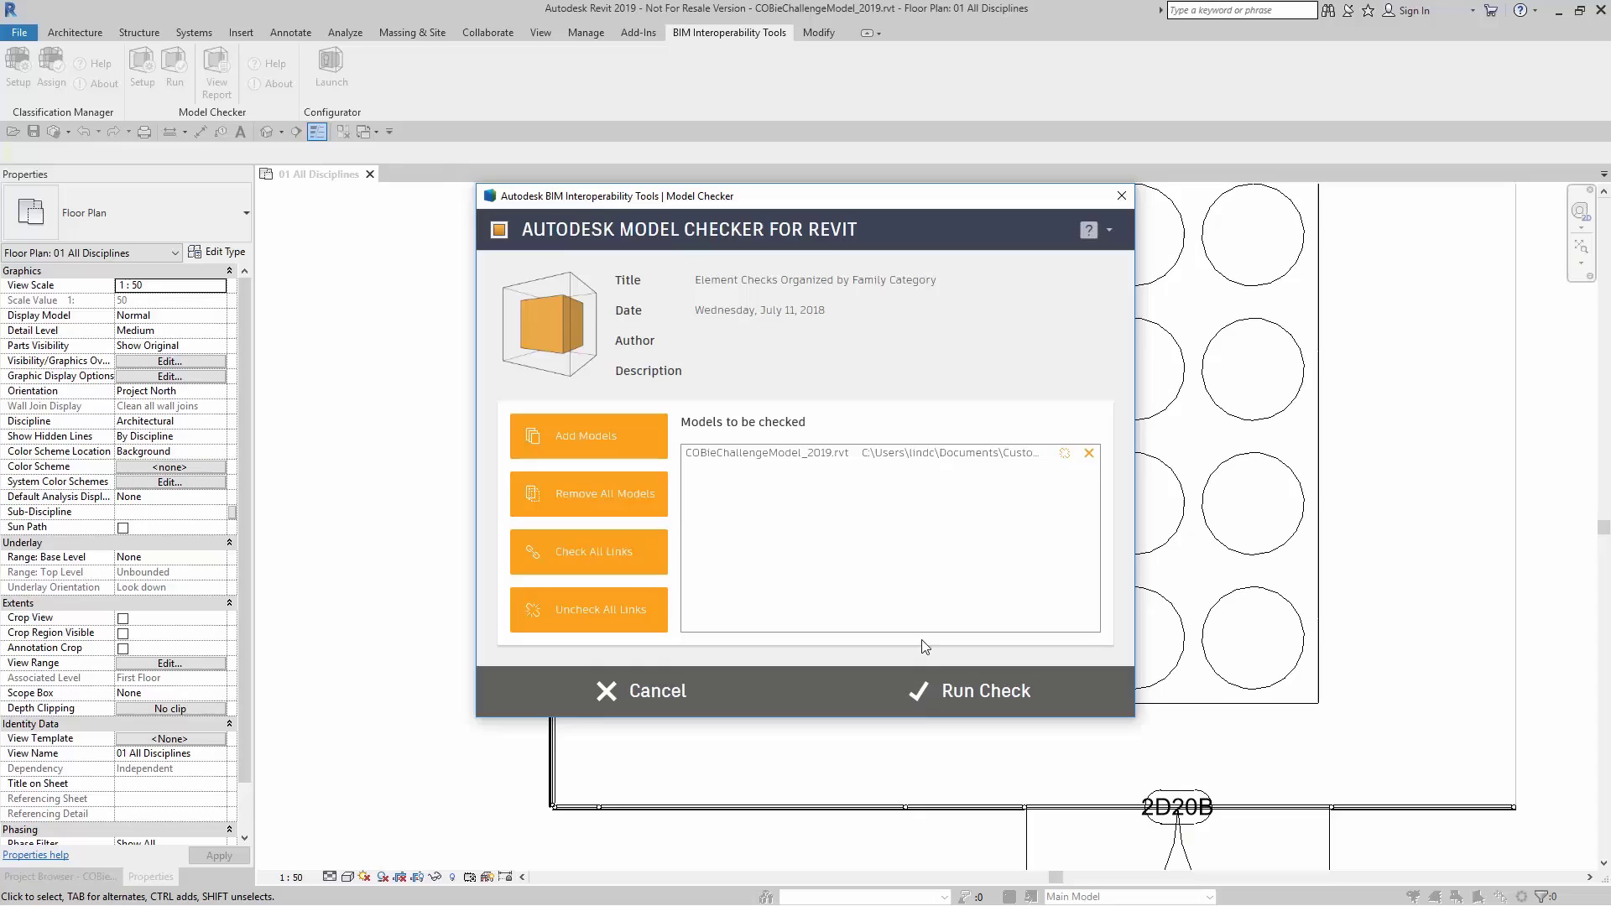
click(947, 694)
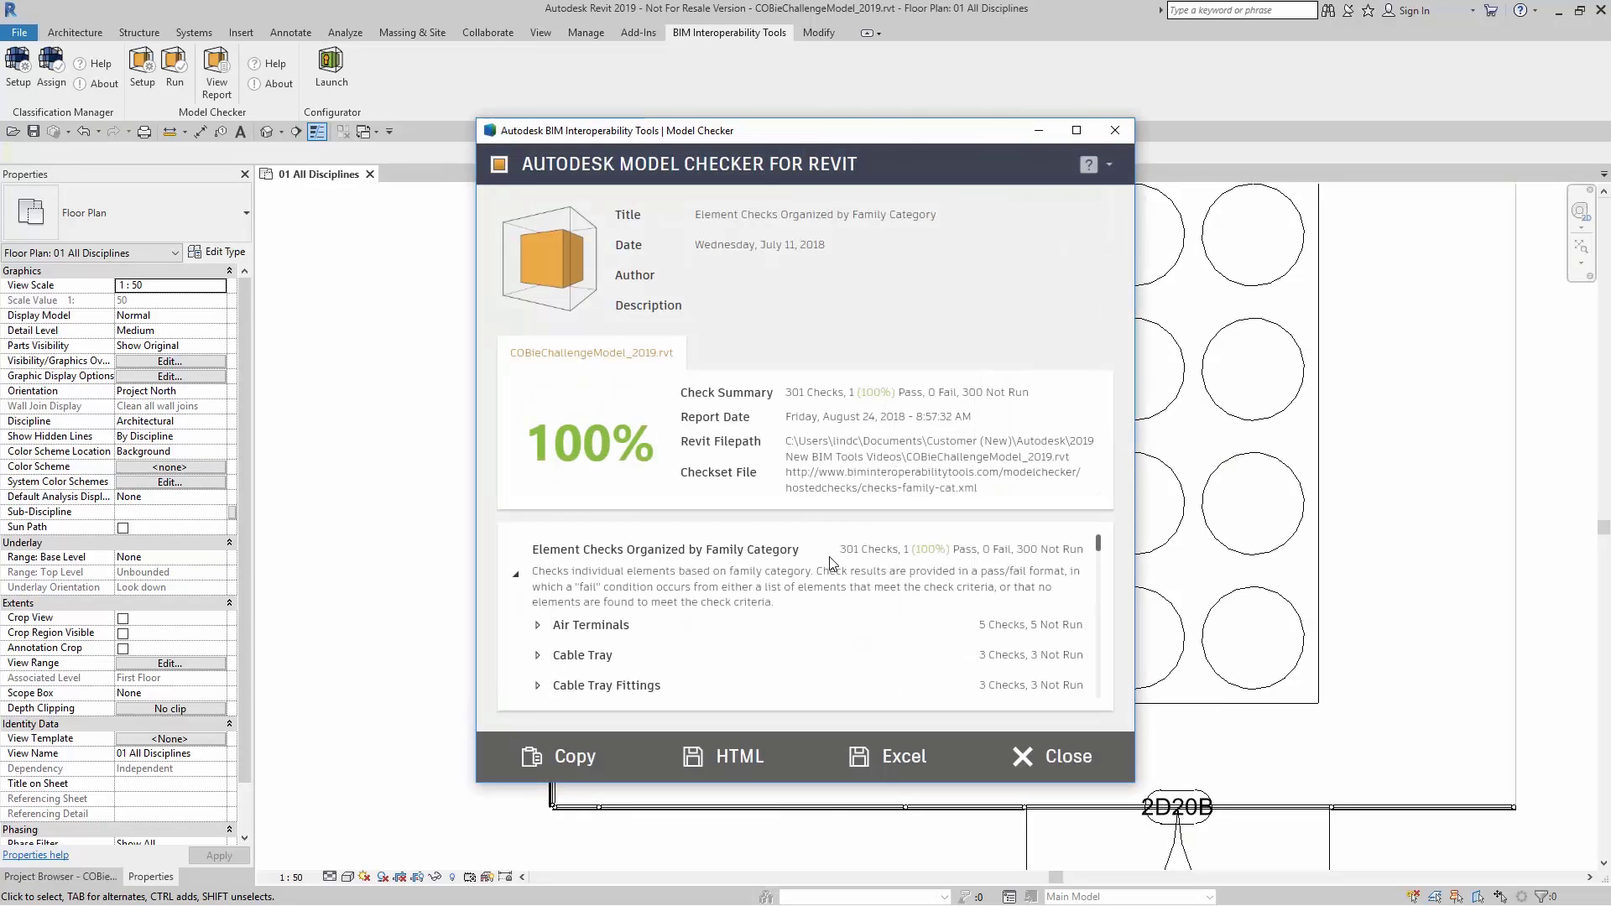
drag(767, 126, 689, 90)
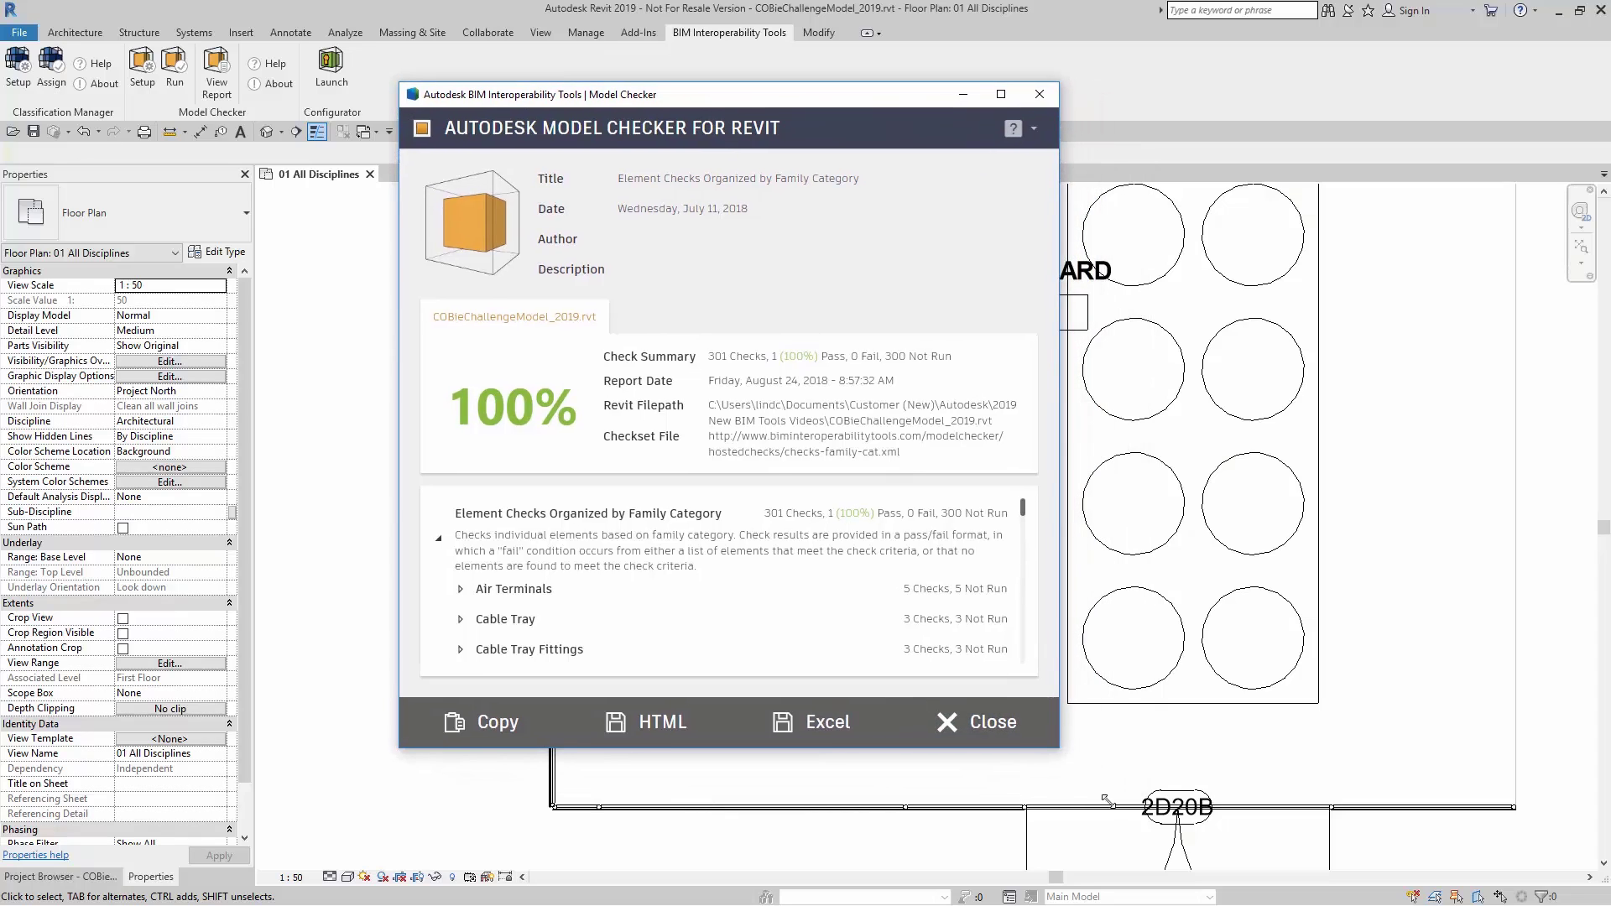
drag(1059, 749, 1138, 831)
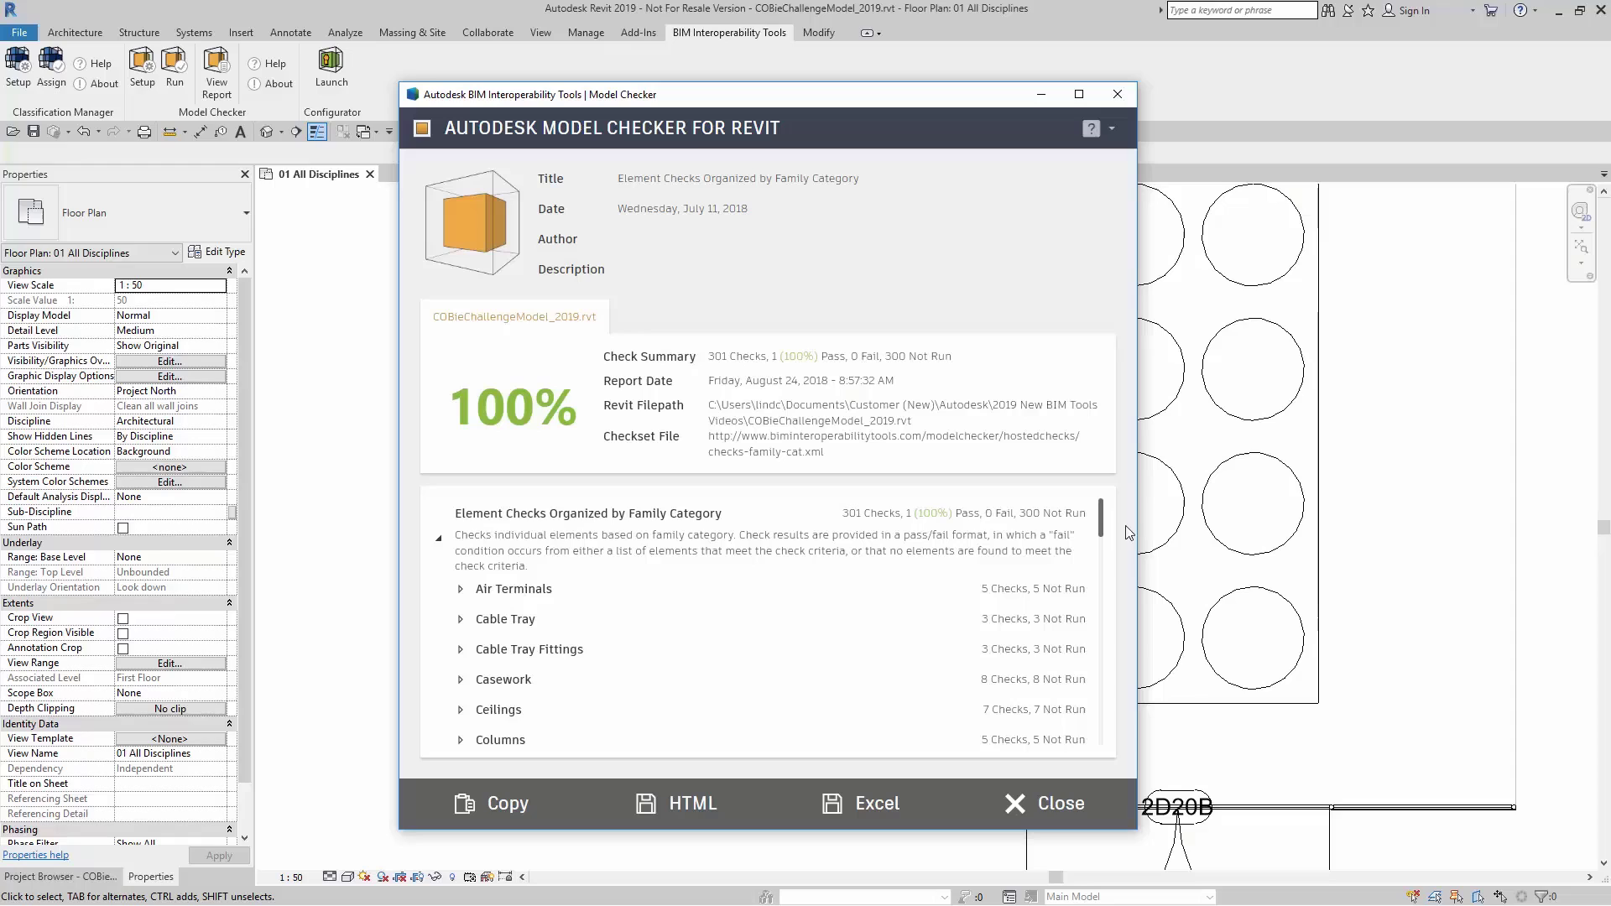
Expand Exterior Doors in the report, showing Fire Rating passing at 100%
mouse_move(1100, 527)
mouse_down()
mouse_move(1102, 559)
mouse_move(1104, 527)
mouse_up()
drag(1105, 510, 1105, 569)
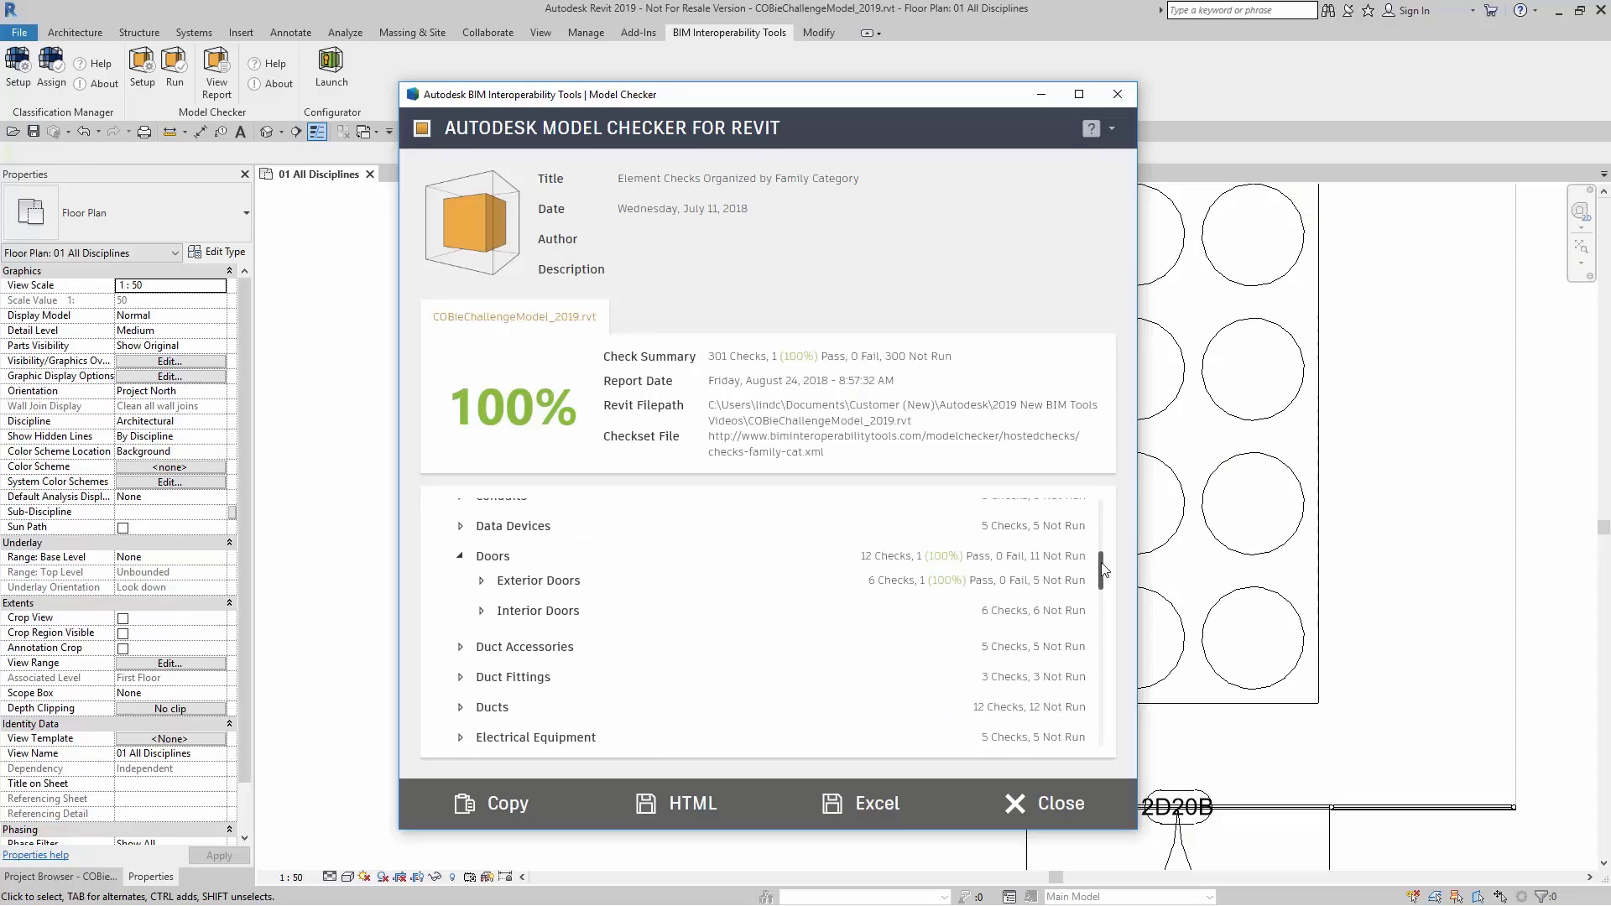
click(482, 583)
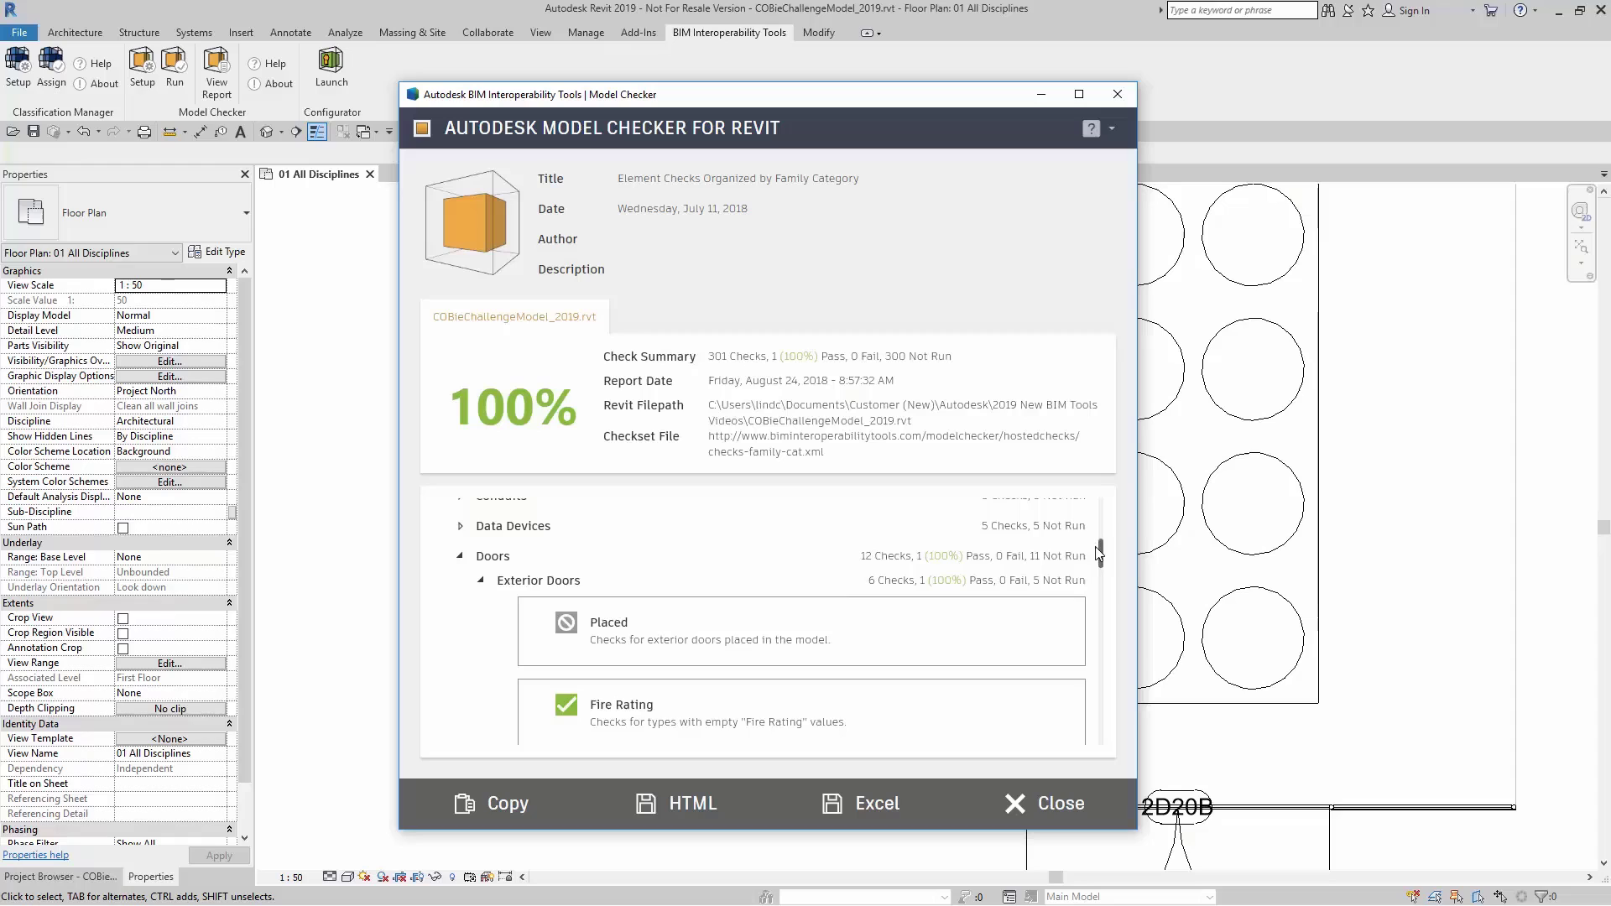
drag(1103, 561, 1103, 569)
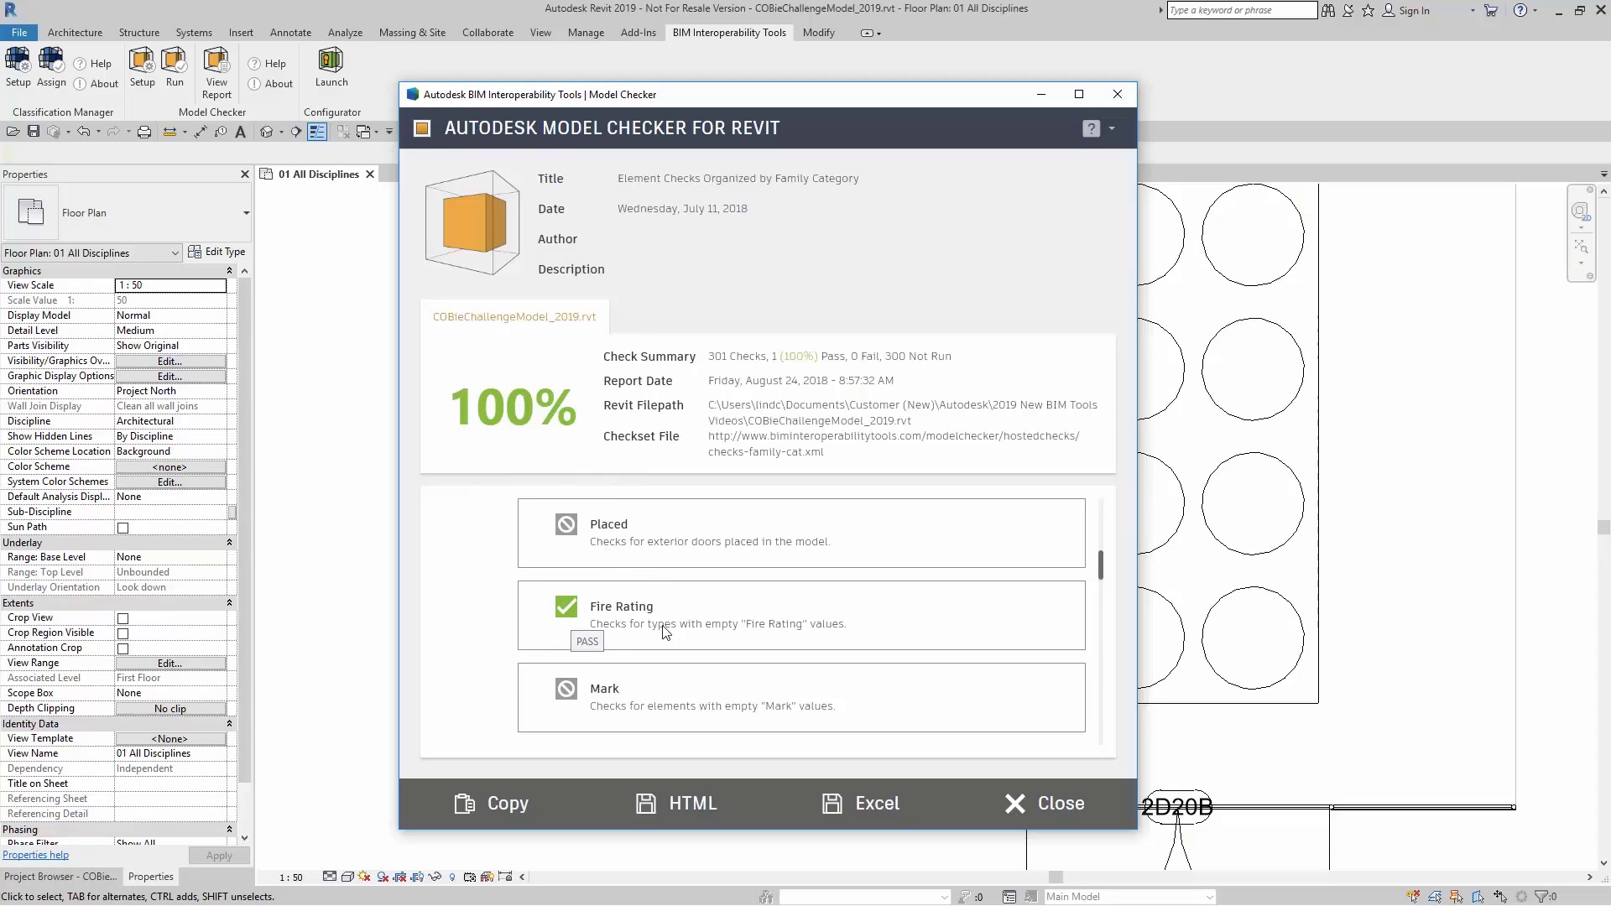
Clear the Fire Rating value of door 2D20B's Type D – Chain Link type
click(1070, 811)
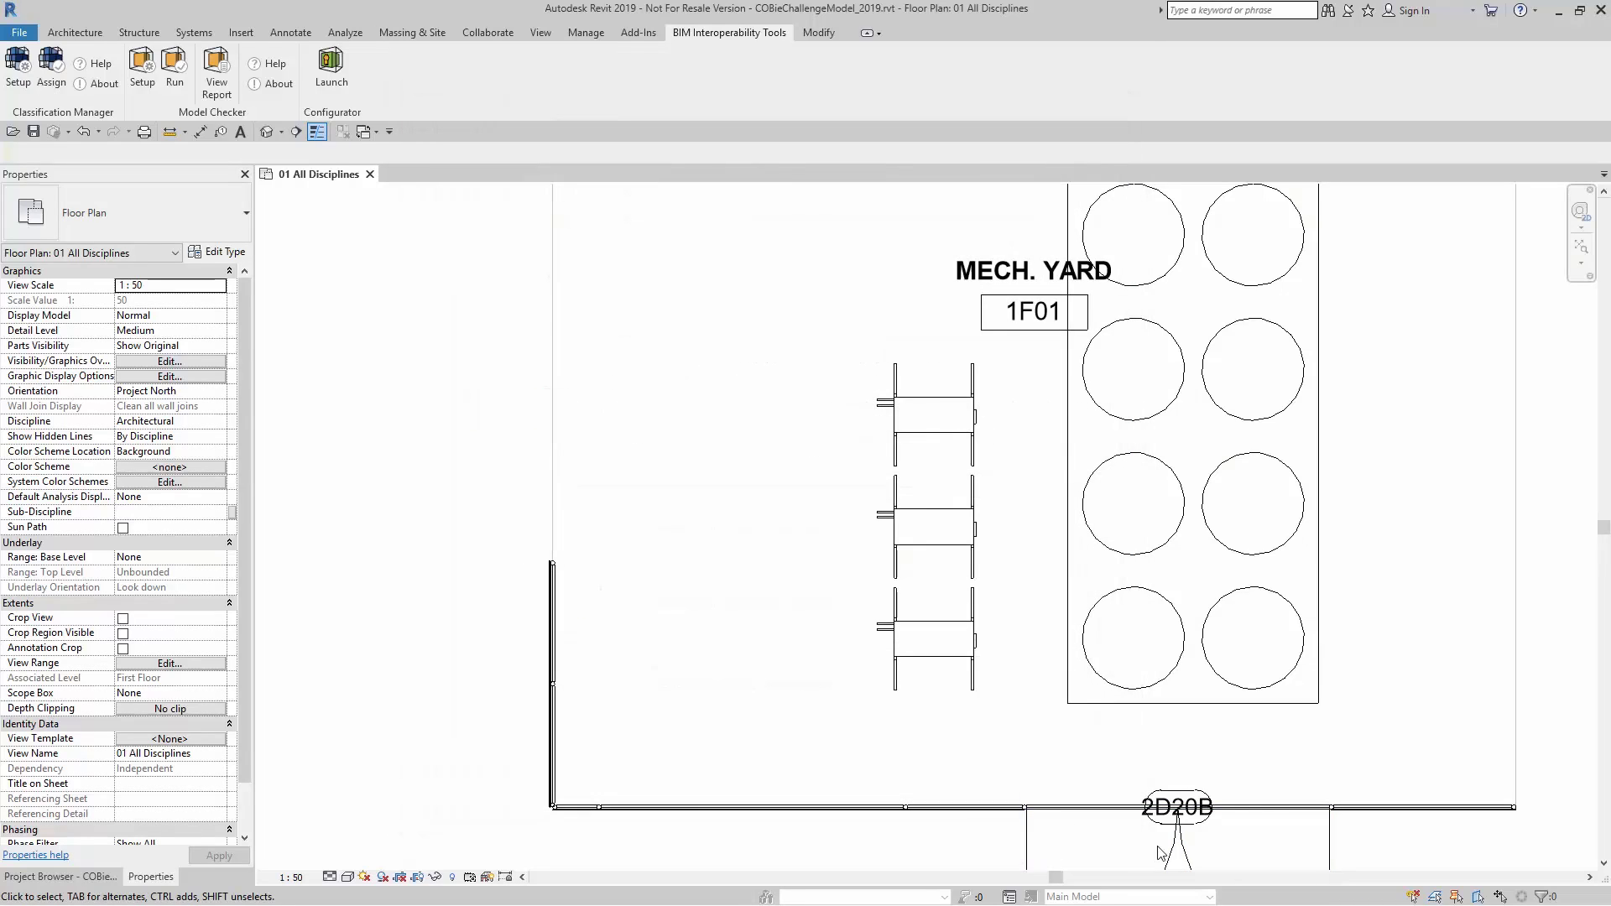
click(1172, 861)
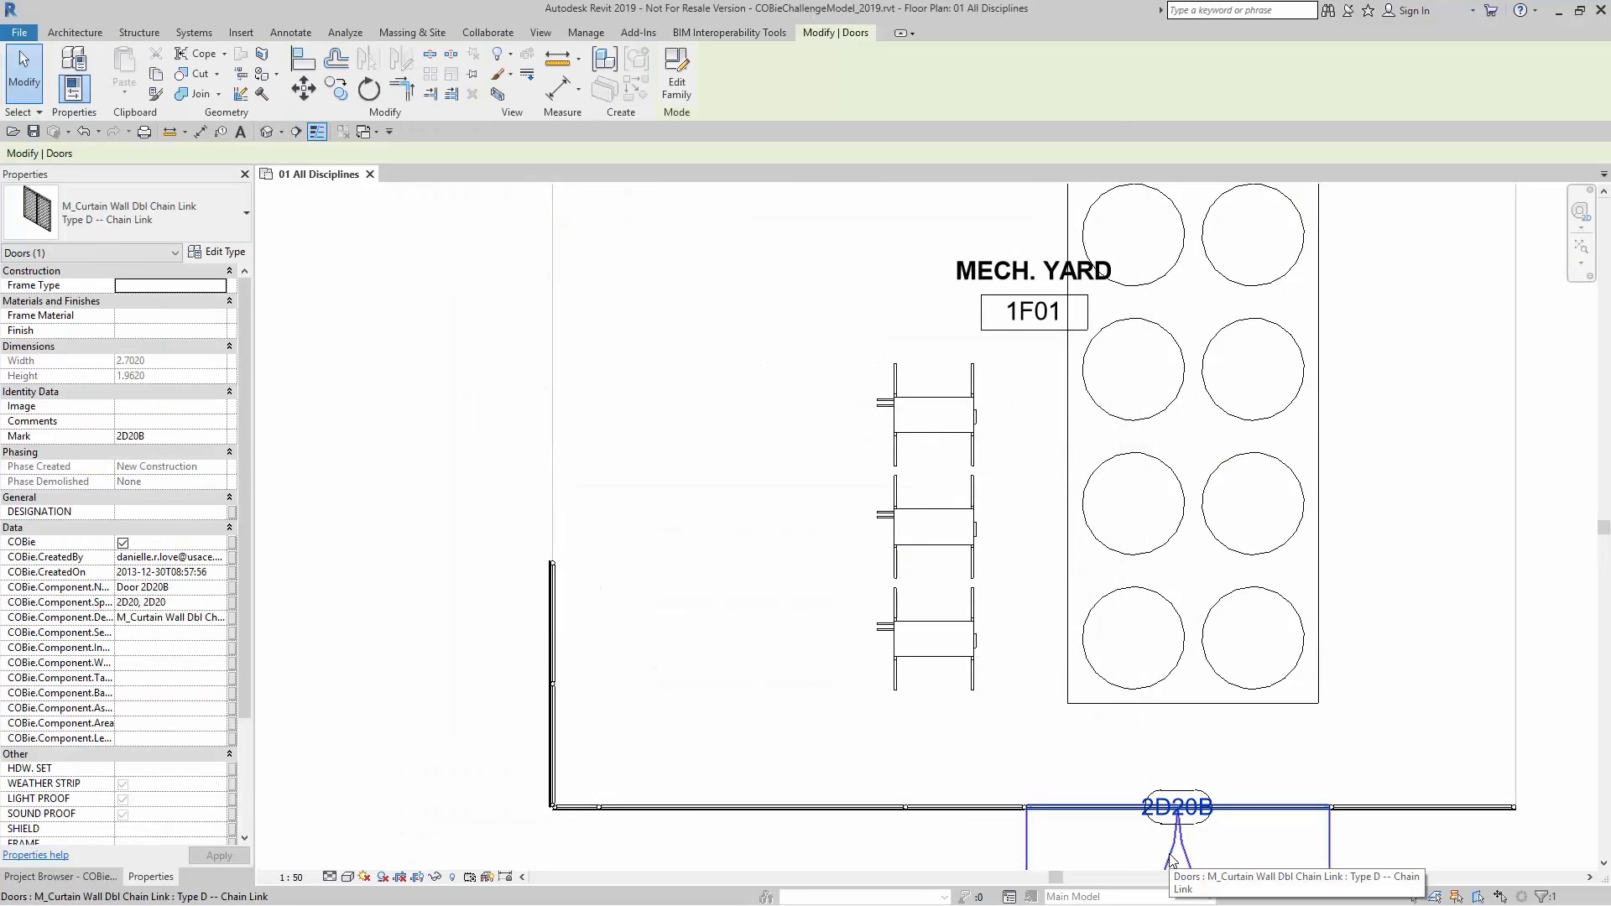
click(215, 252)
drag(1181, 350, 1186, 447)
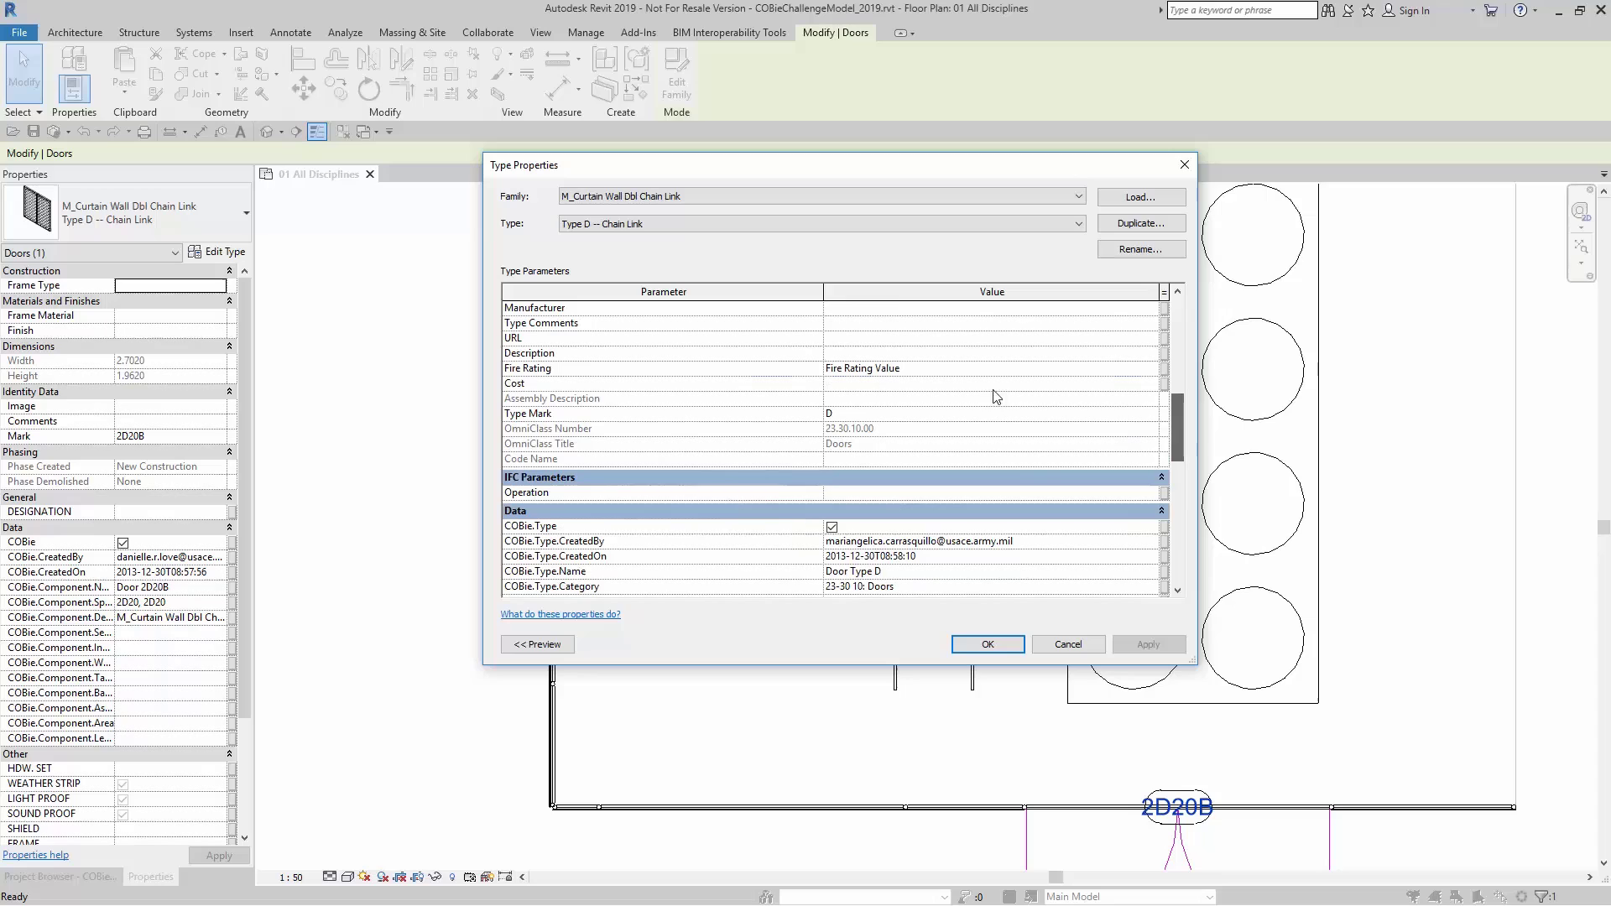
click(928, 375)
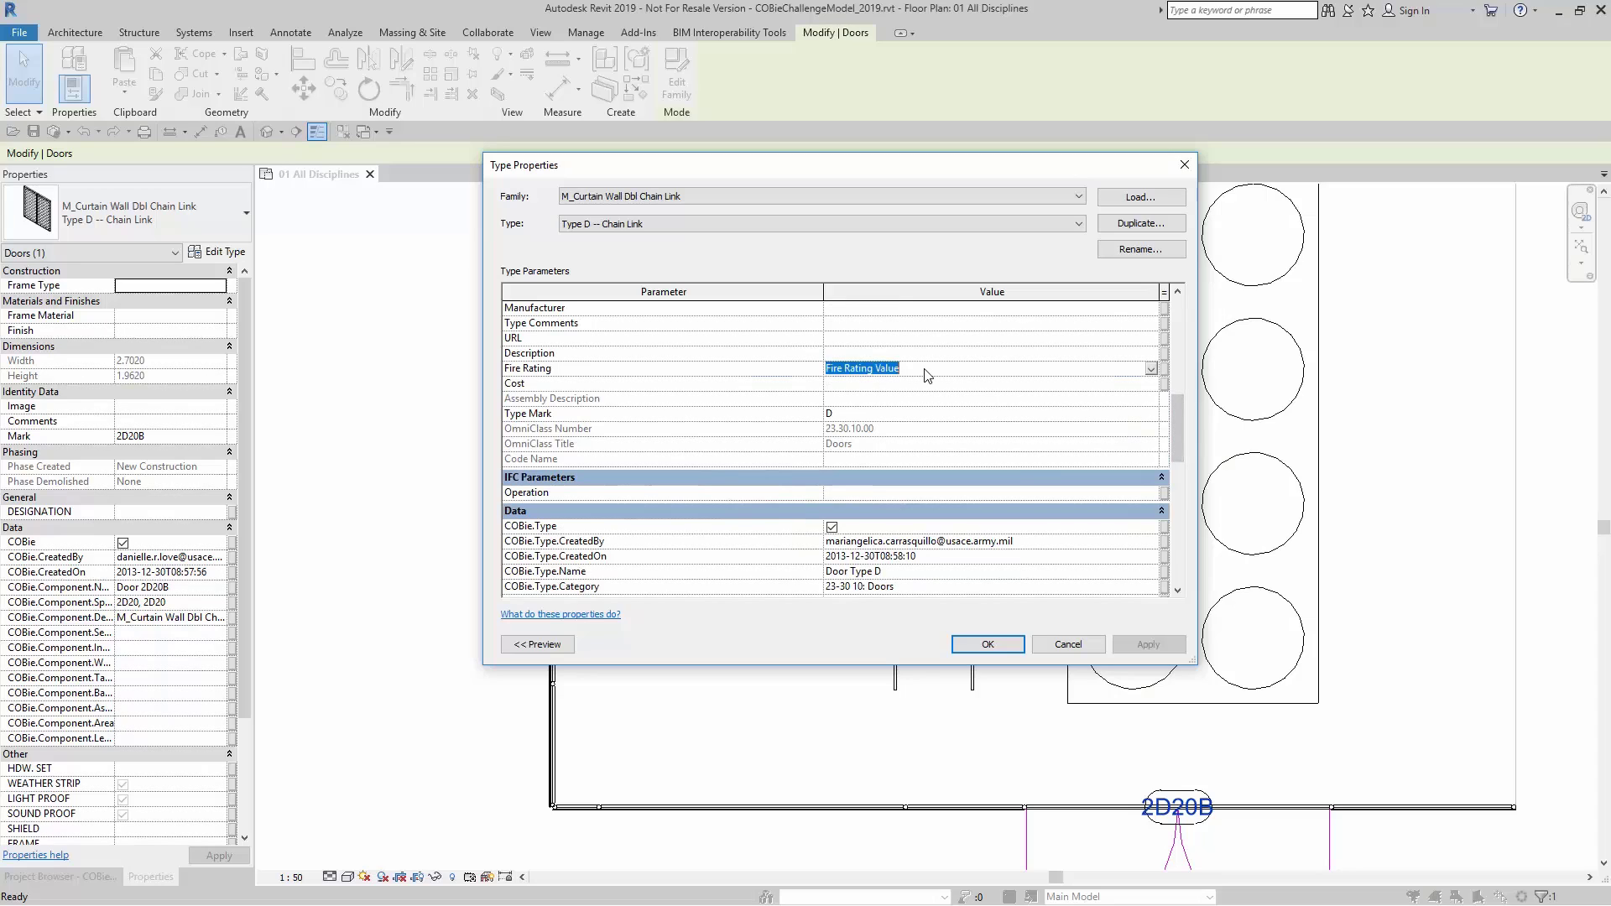
key(BackSpace)
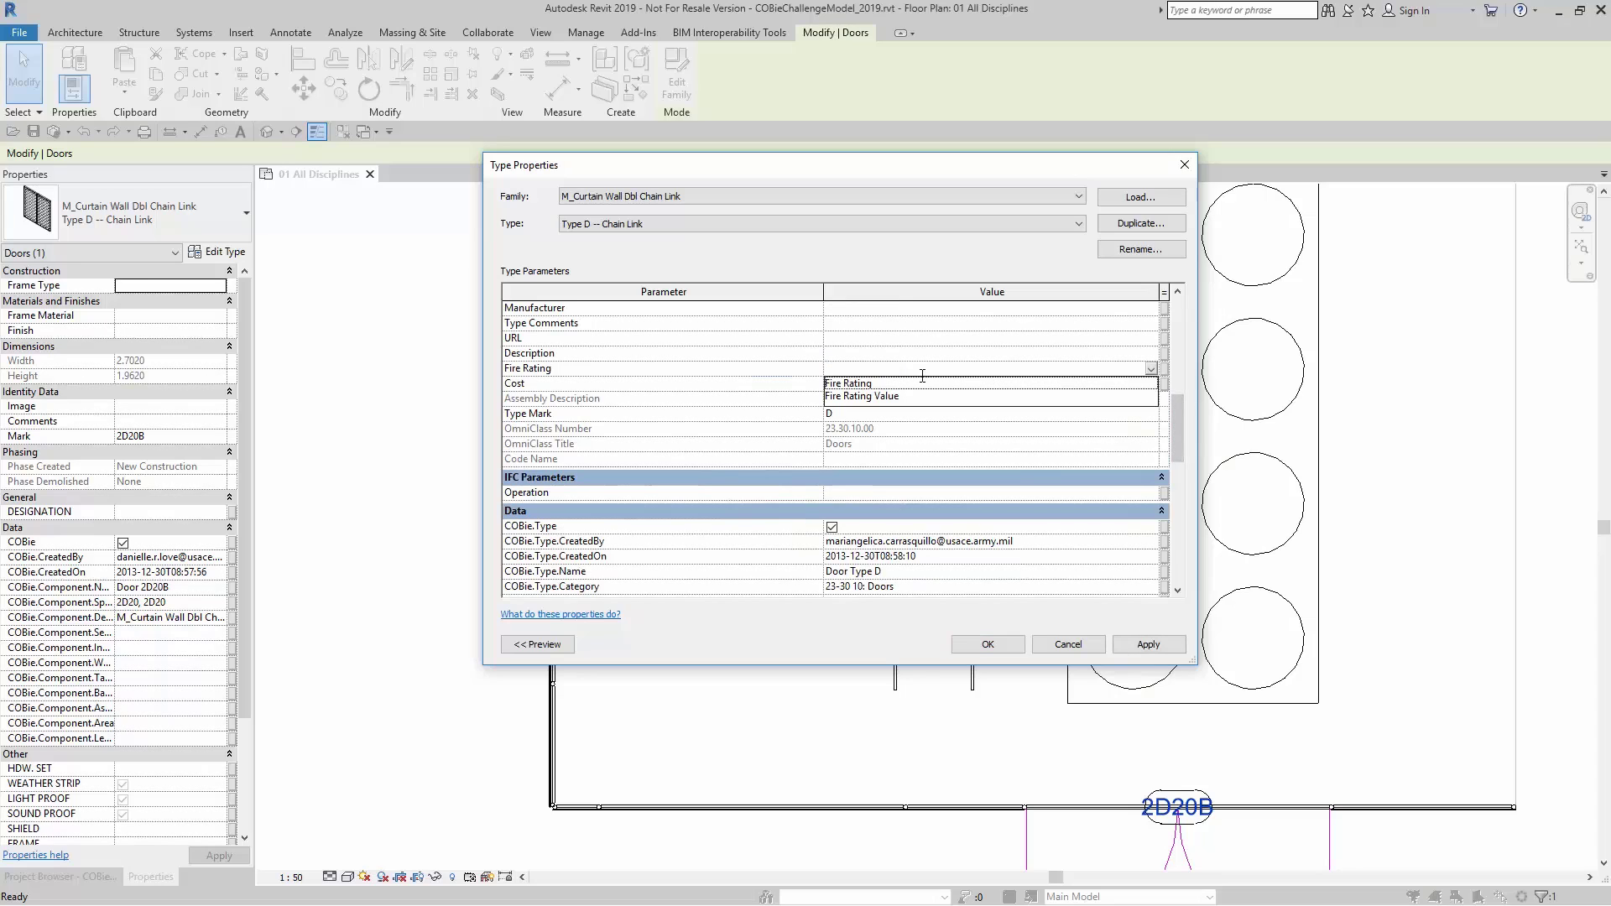
click(920, 367)
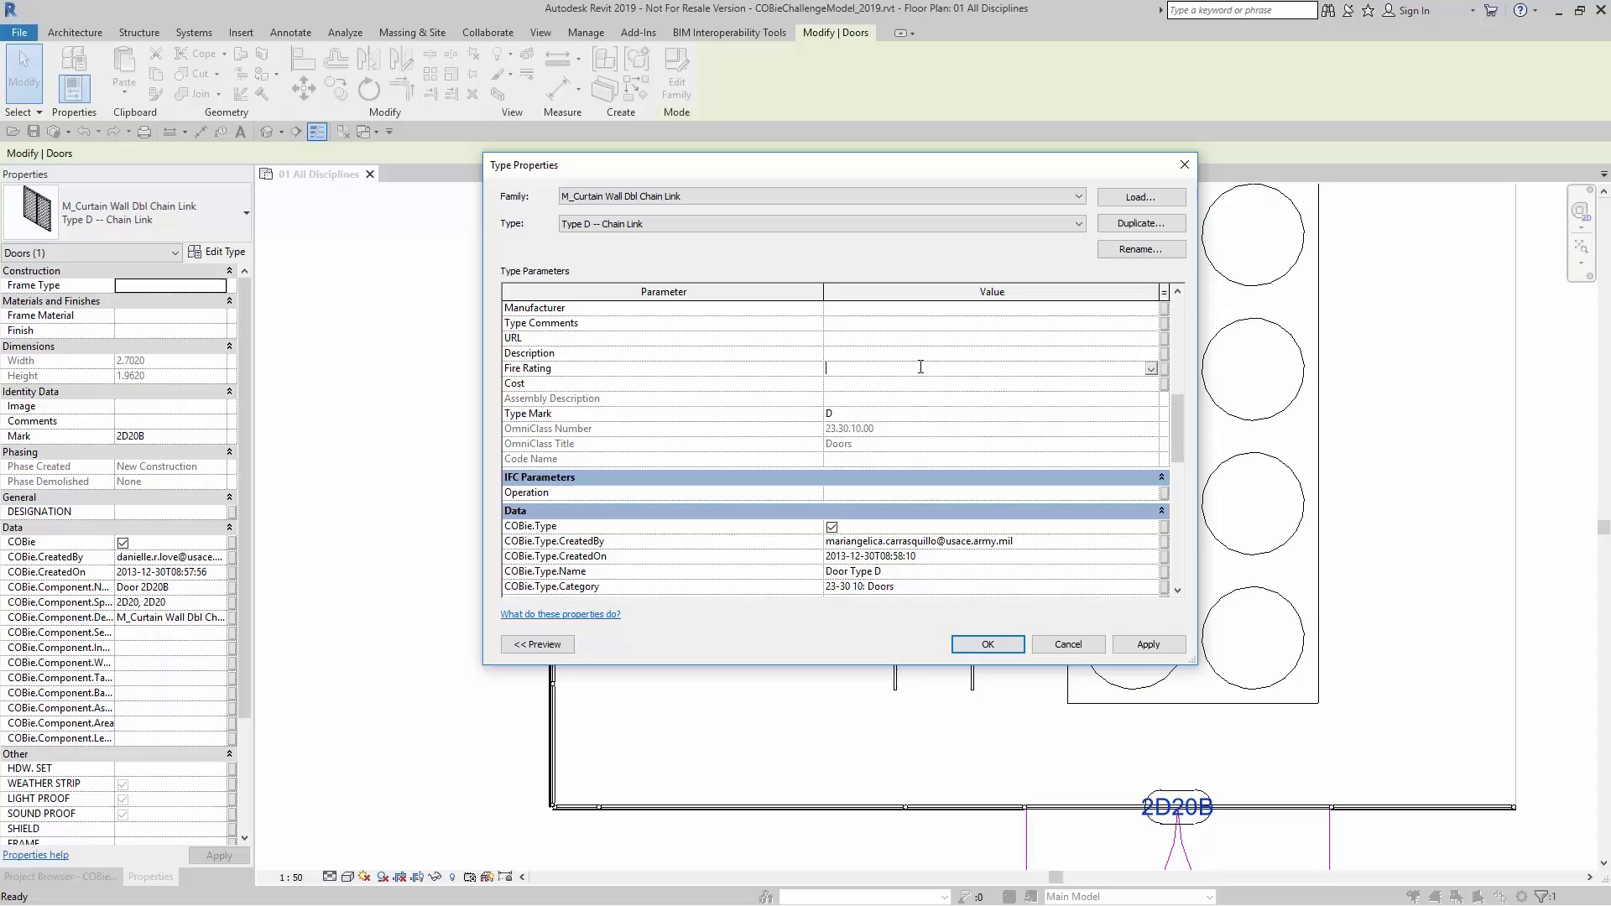
click(988, 644)
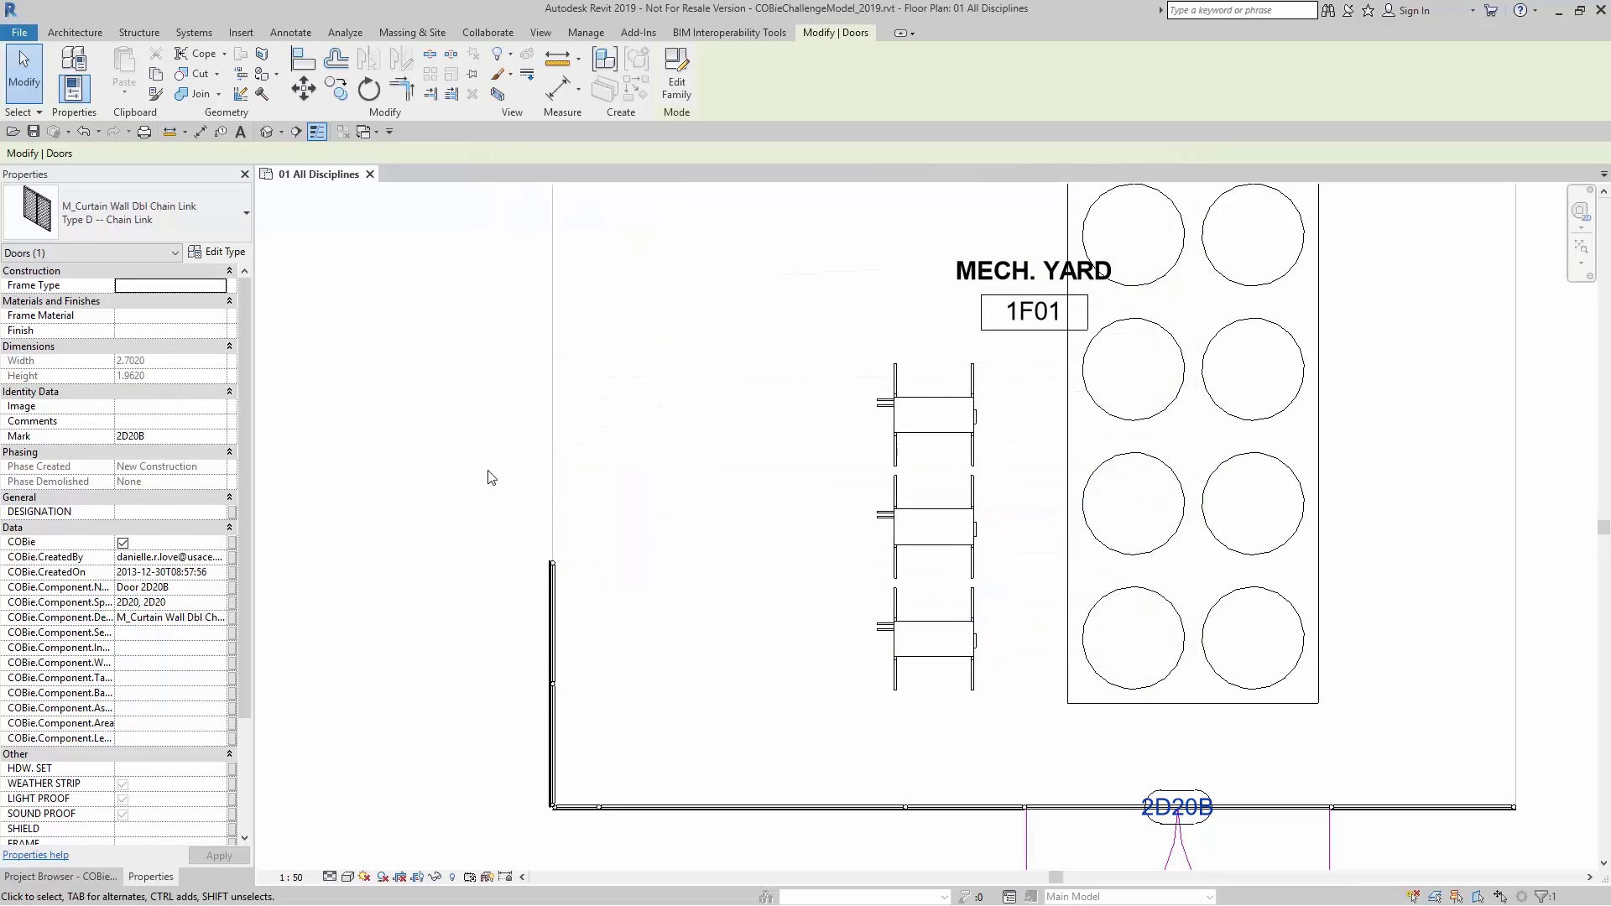
Deselect the door and rerun the Model Checker on the model
click(480, 476)
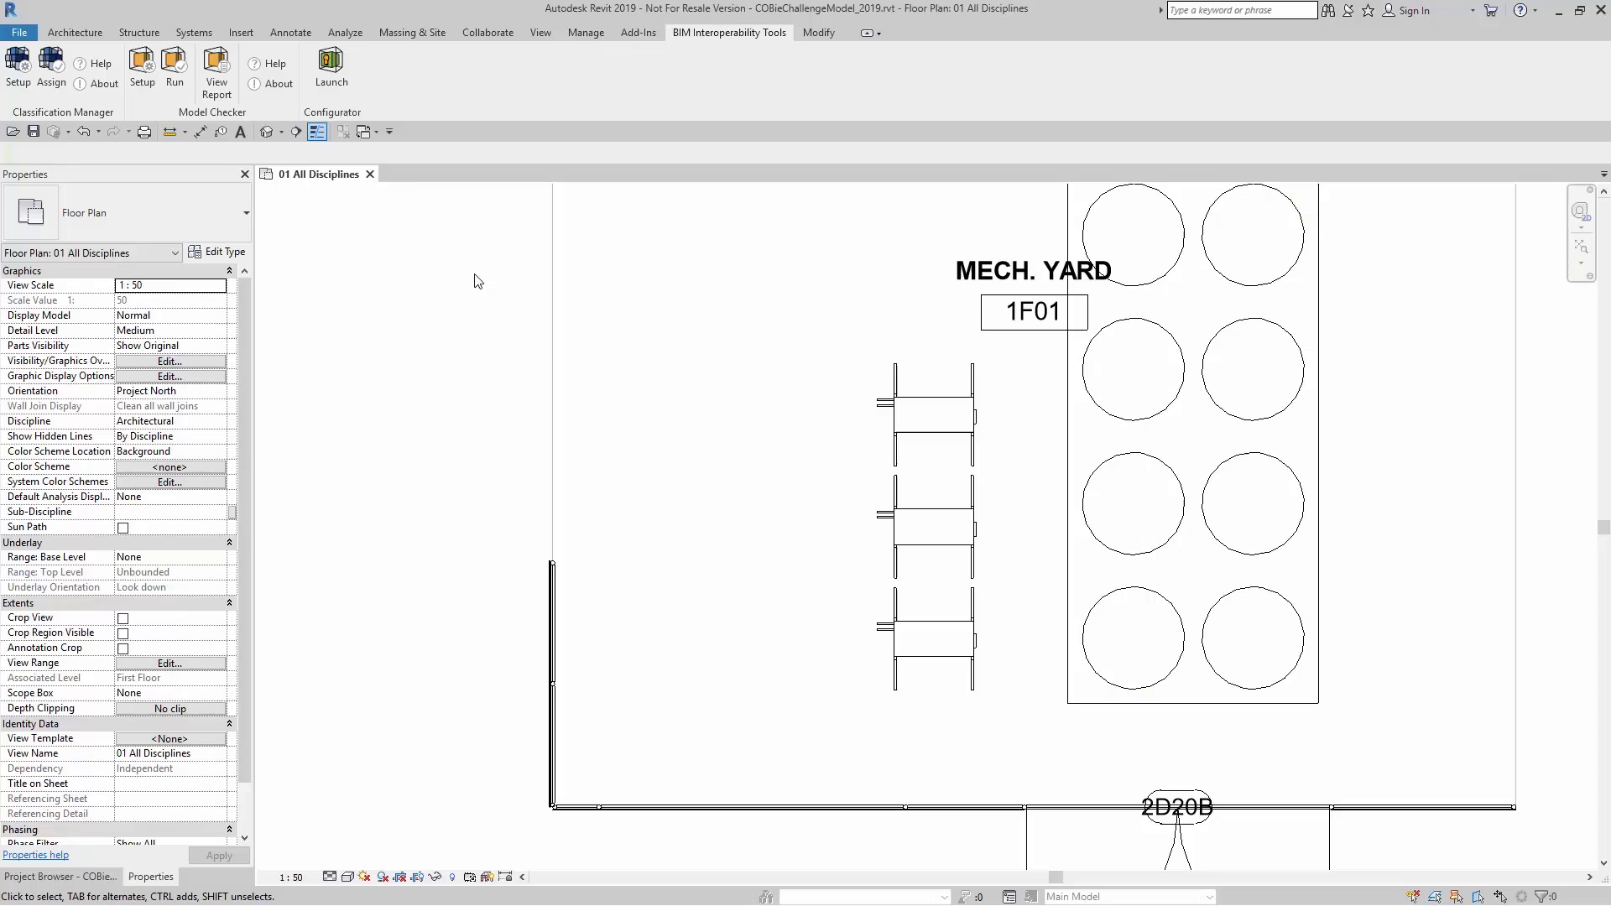
click(174, 74)
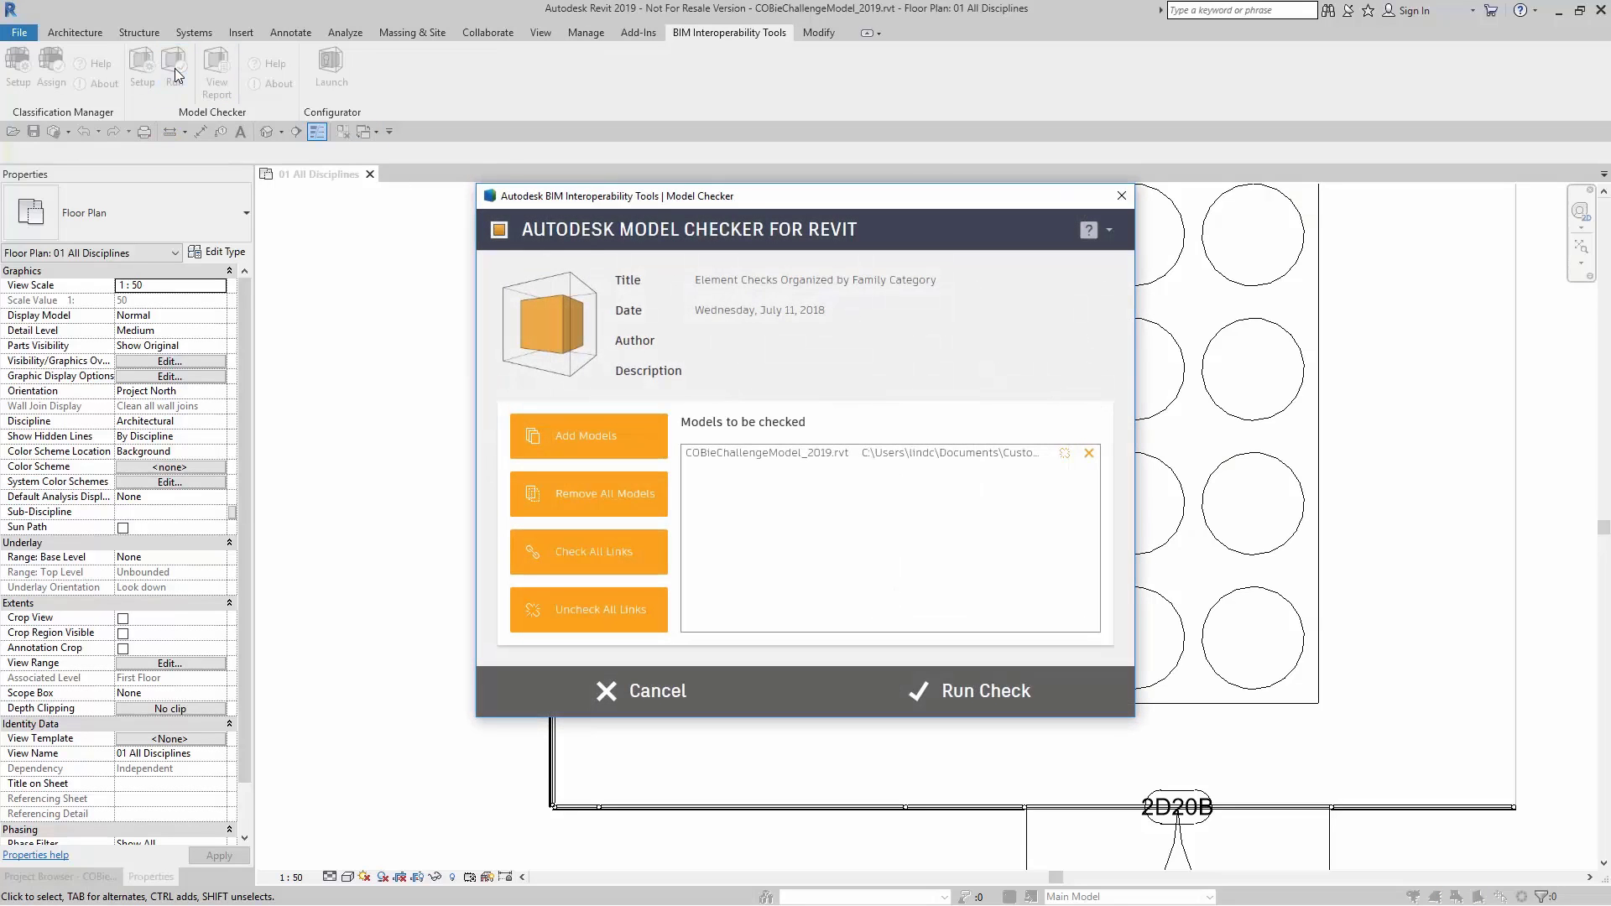
click(948, 691)
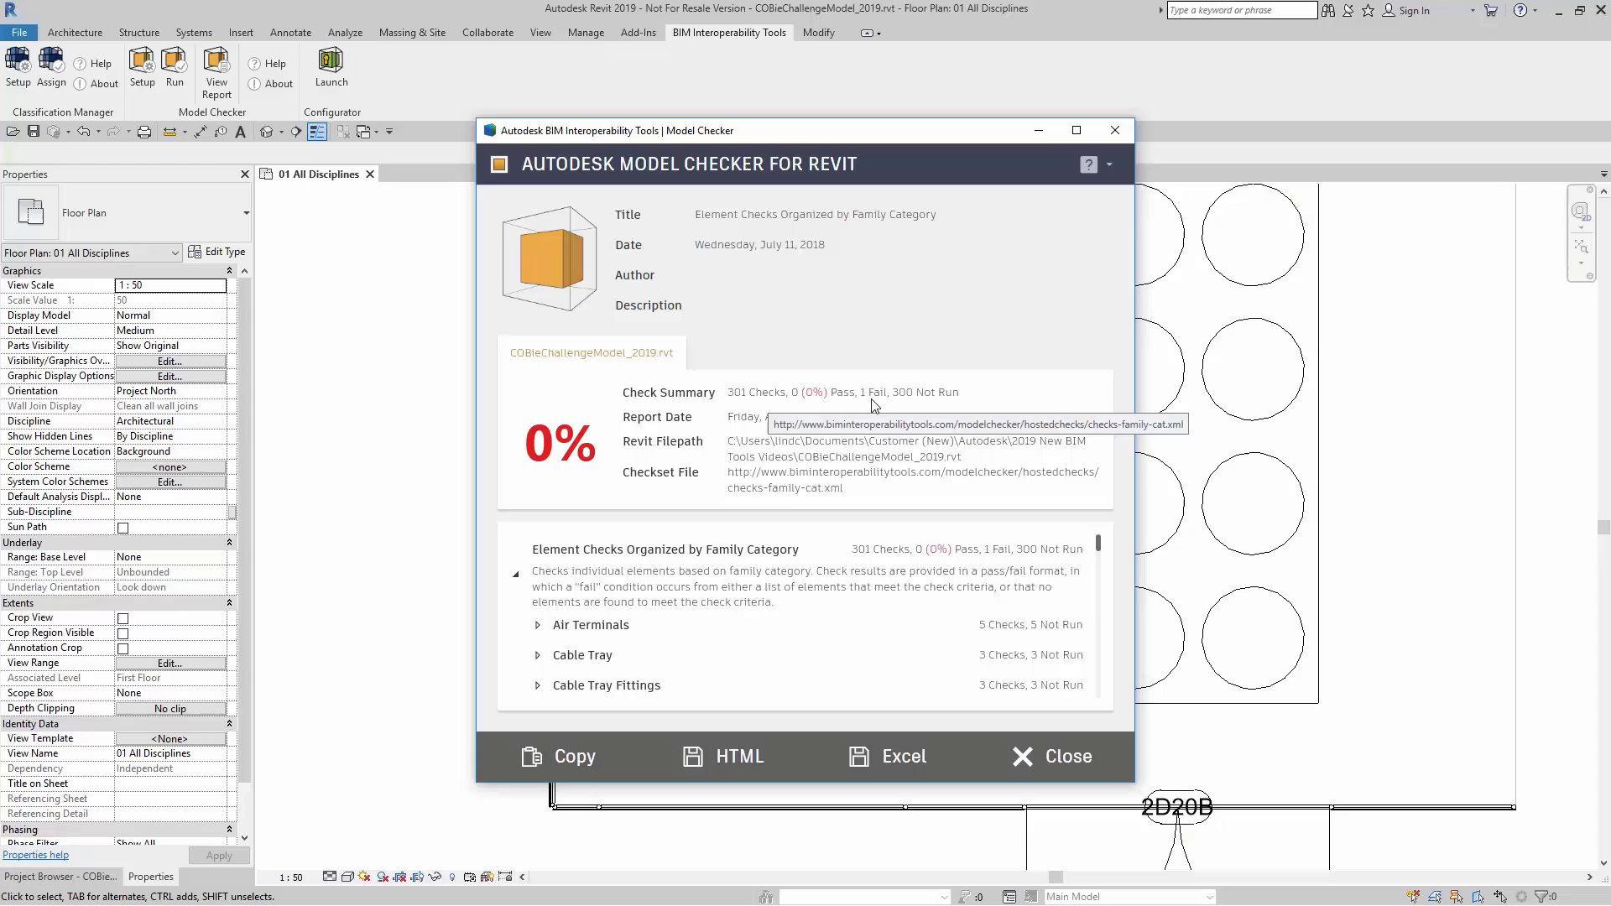
scroll(1100, 571, down, 3)
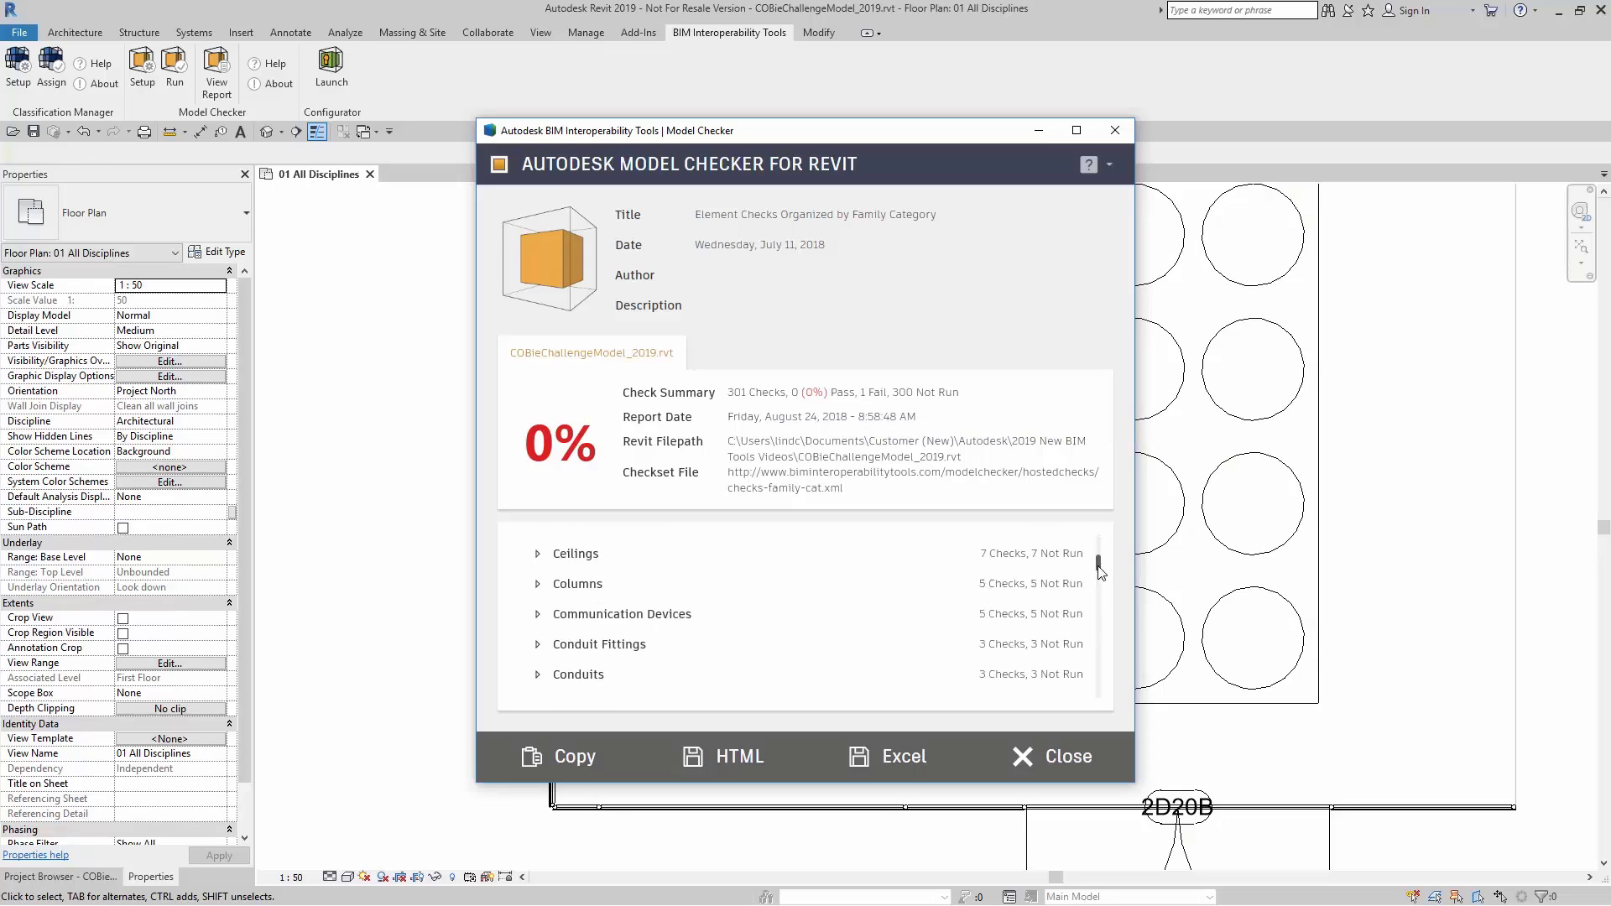
scroll(1100, 571, down, 5)
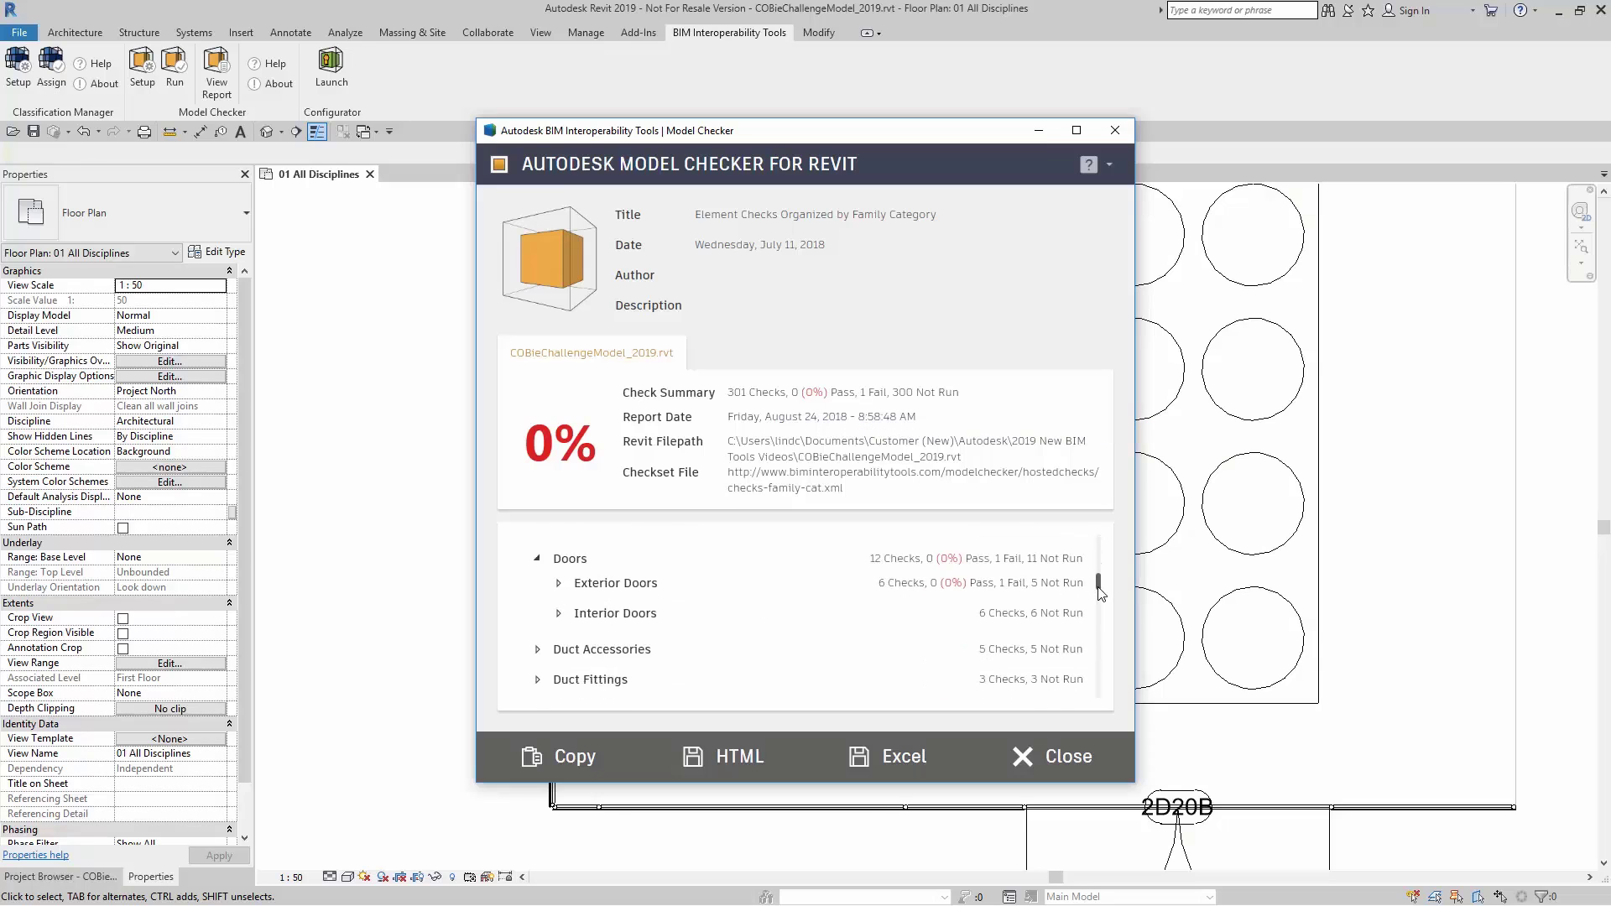
Open the failed Exterior Doors Fire Rating result and zoom to the failing door
click(559, 592)
scroll(1100, 570, down, 3)
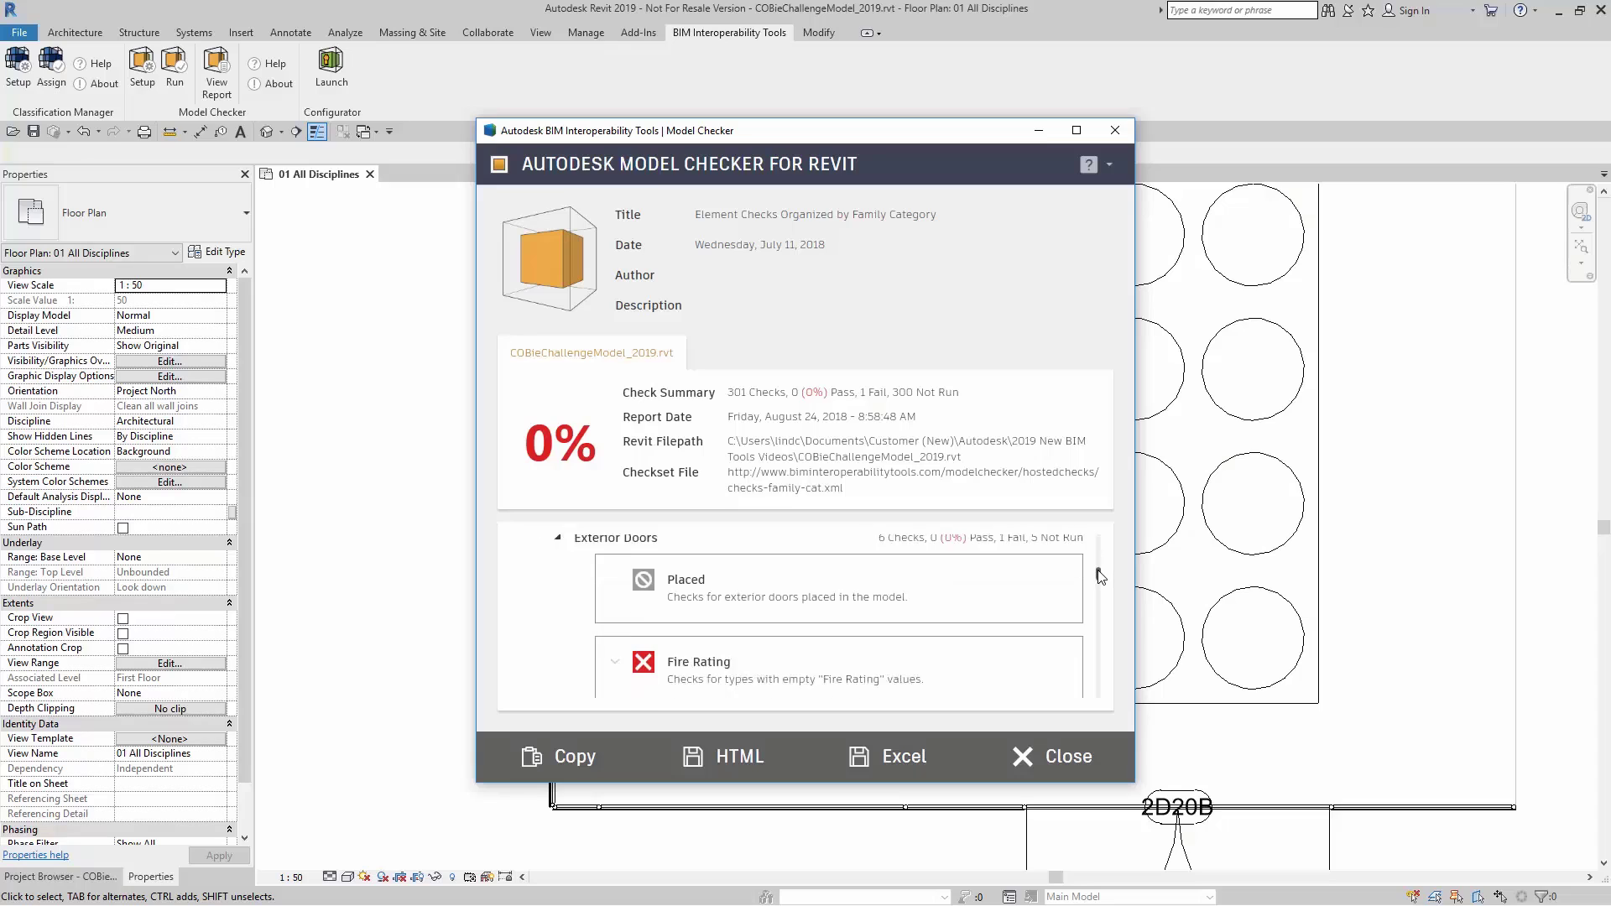
click(619, 571)
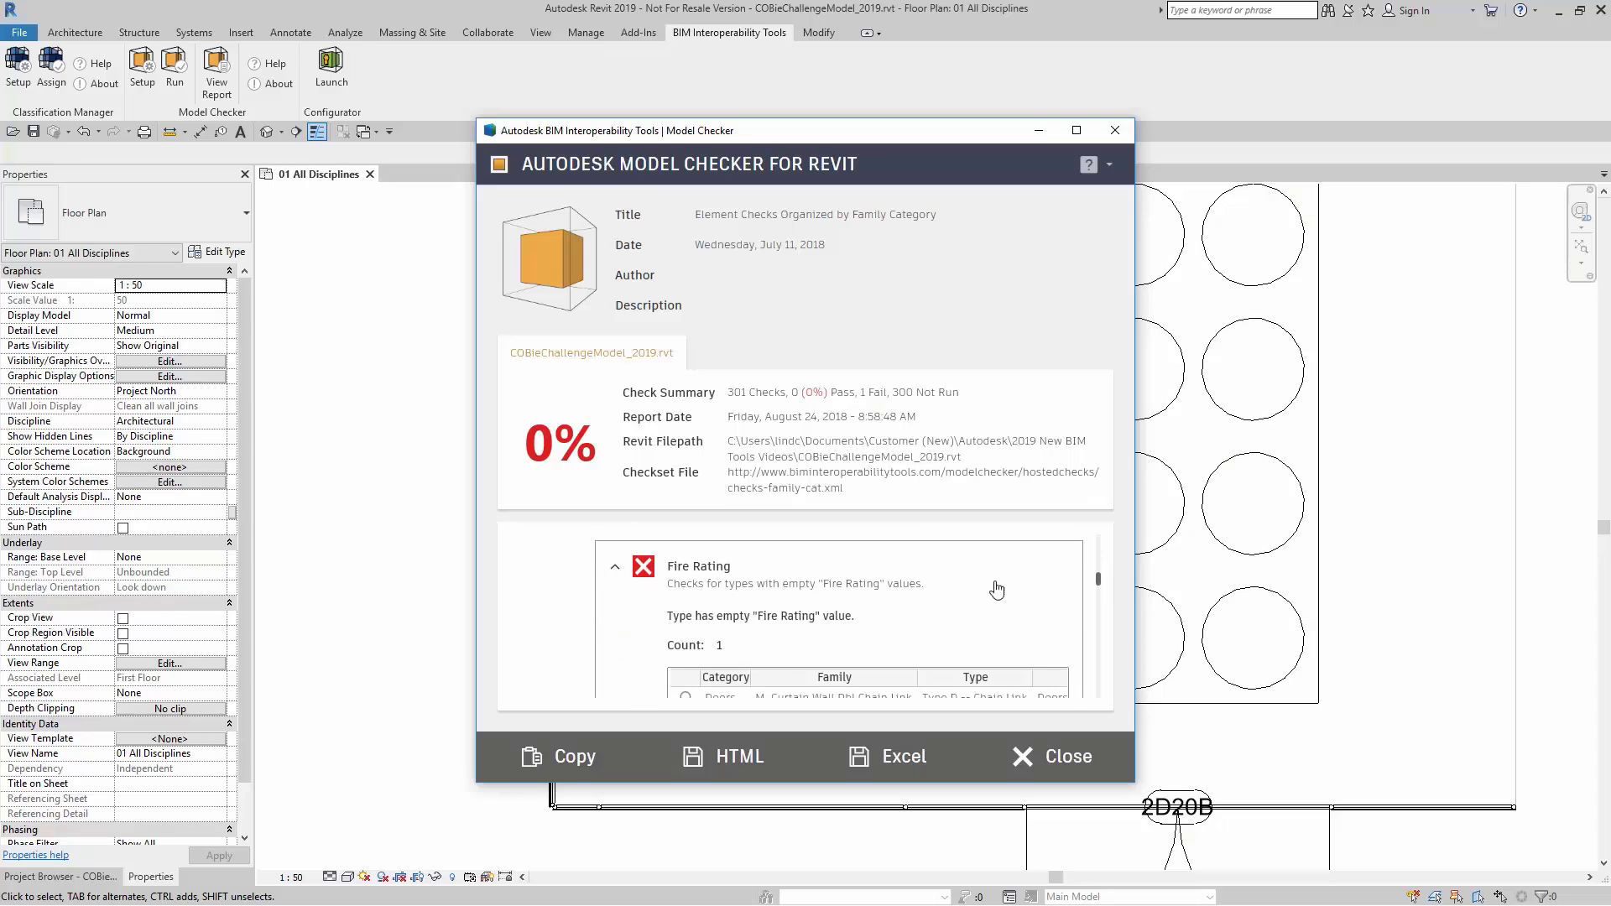
scroll(1100, 572, down, 2)
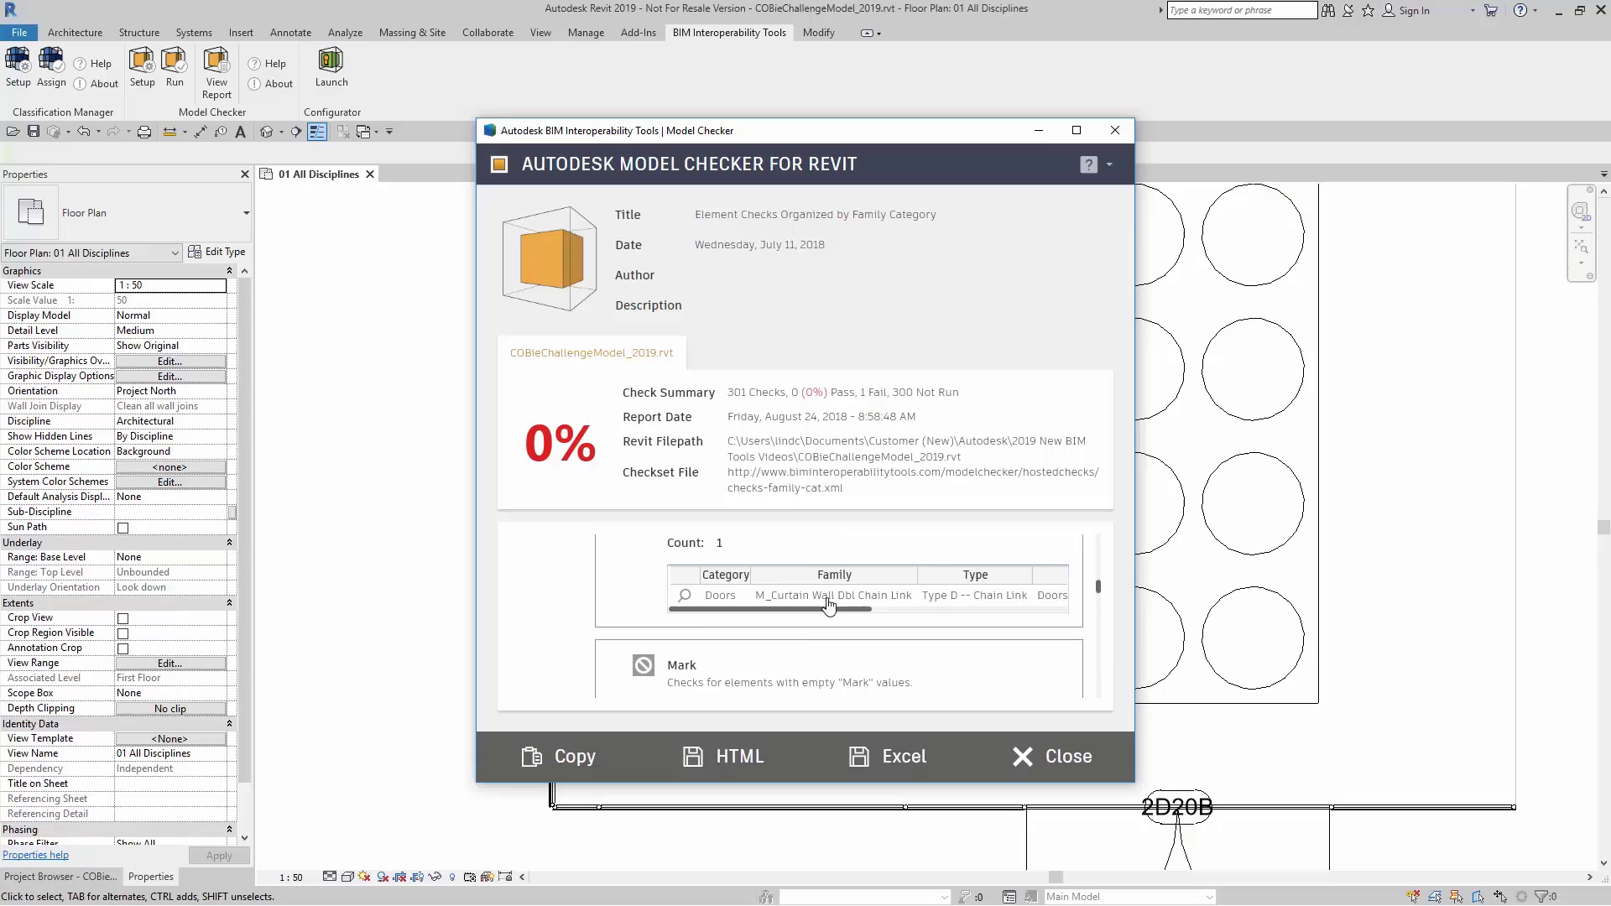
click(687, 596)
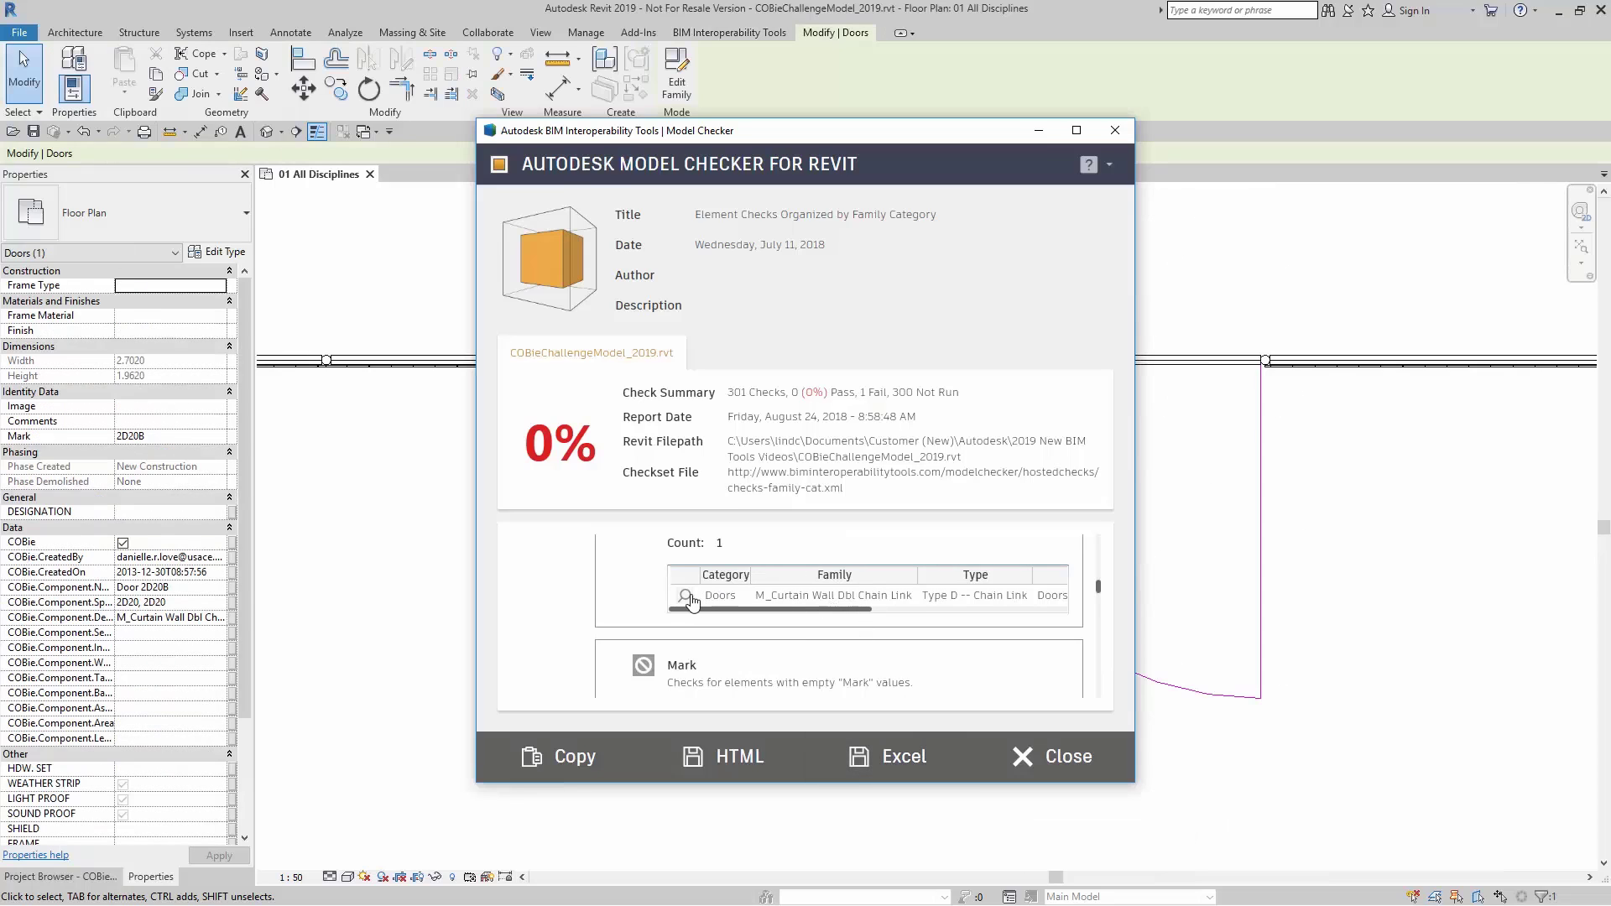